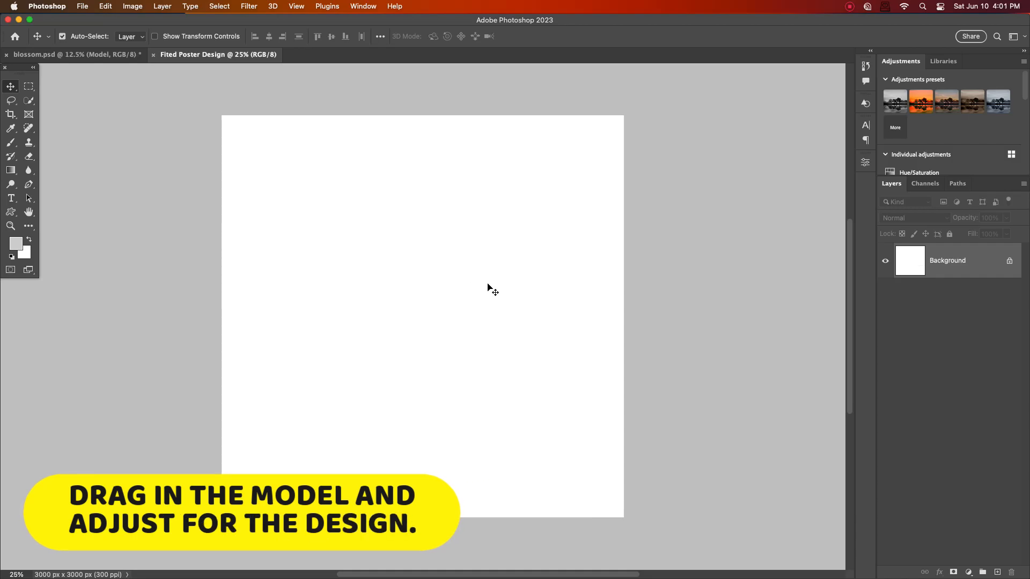
# Step: Bring the Model layer from blossom.psd into the Fited Poster Design document and scale it down to about 41%
pyautogui.click(95, 55)
pyautogui.moveTo(477, 266); pyautogui.dragTo(380, 362)
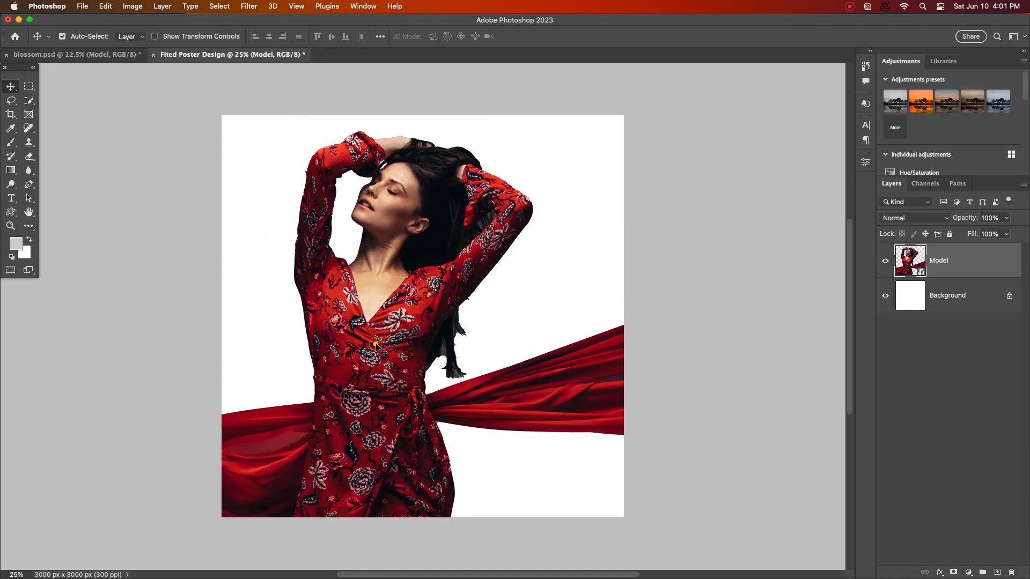
pyautogui.press('super+t')
pyautogui.scroll(-5, 409, 319)
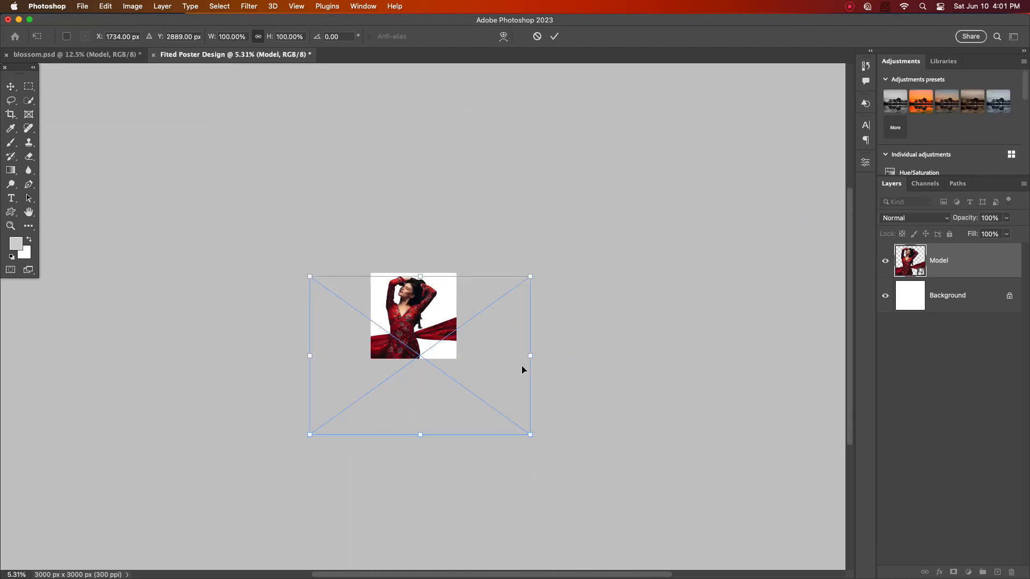
pyautogui.moveTo(528, 360); pyautogui.dragTo(465, 361)
pyautogui.moveTo(408, 339); pyautogui.dragTo(381, 301)
pyautogui.scroll(5, 402, 310)
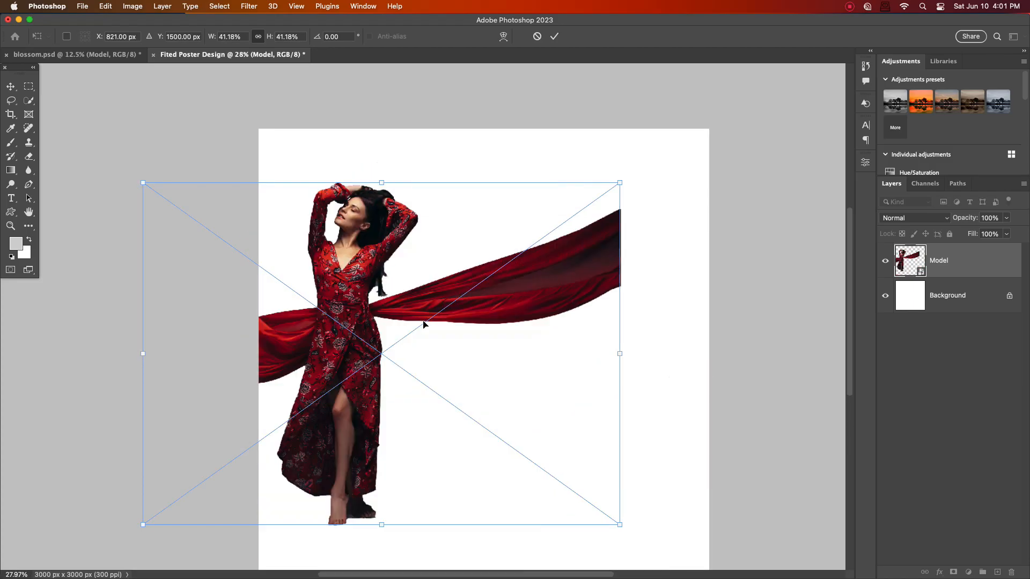
# Step: Enlarge the model to about 50% and flip it horizontally
pyautogui.moveTo(621, 355); pyautogui.dragTo(719, 350)
pyautogui.moveTo(473, 363); pyautogui.dragTo(440, 366)
pyautogui.rightClick(366, 345)
pyautogui.click(412, 552)
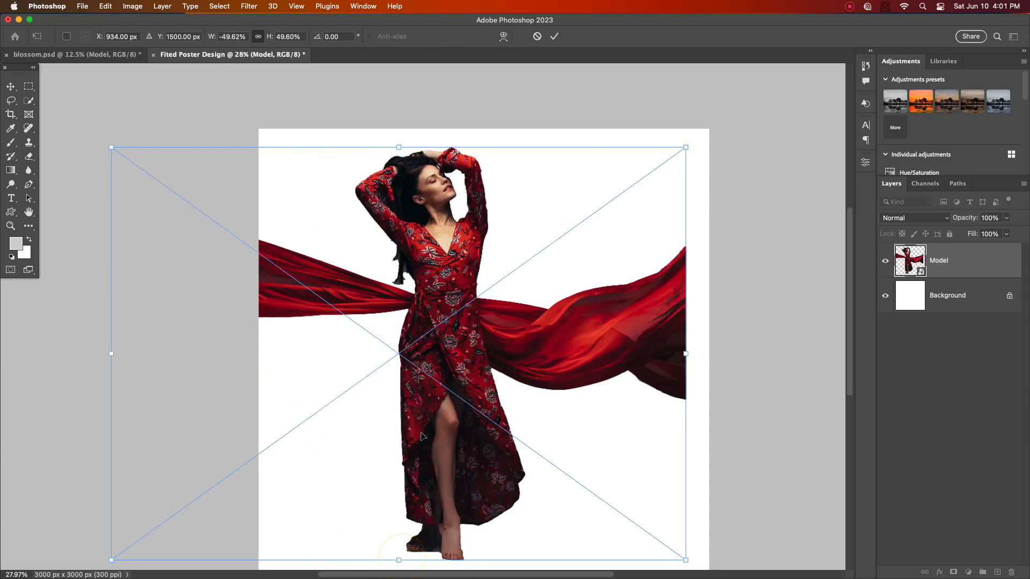
# Step: Tilt the model slightly, enlarge it, and place it on the left half of the canvas with the feet running off the lower edge
pyautogui.moveTo(706, 137); pyautogui.dragTo(713, 151)
pyautogui.moveTo(437, 333); pyautogui.dragTo(340, 333)
pyautogui.moveTo(588, 366); pyautogui.dragTo(695, 359)
pyautogui.moveTo(457, 338); pyautogui.dragTo(407, 390)
pyautogui.moveTo(642, 422); pyautogui.dragTo(657, 423)
pyautogui.click(554, 37)
pyautogui.scroll(-3, 507, 338)
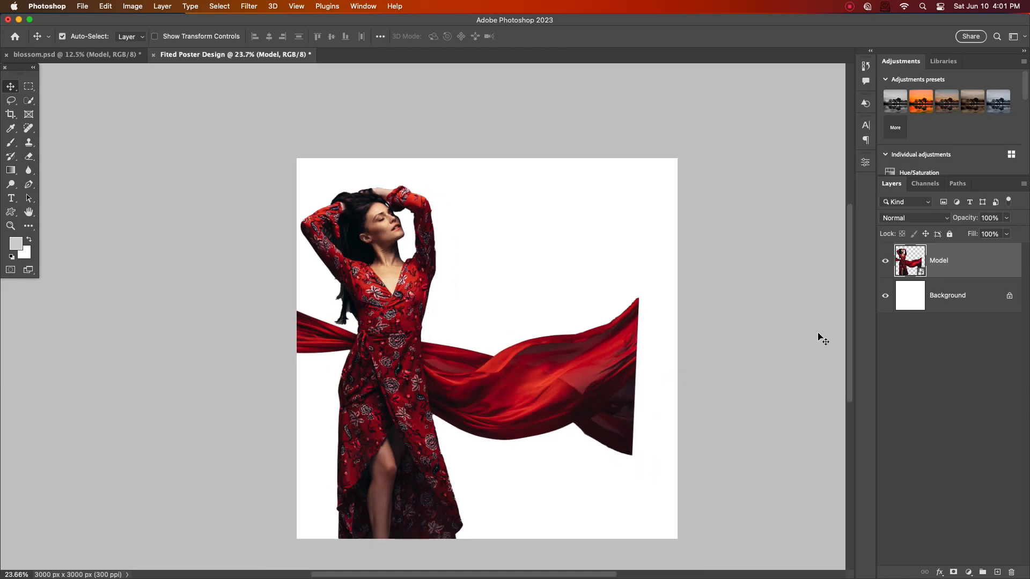
# Step: Add a Solid Color fill layer above the Background using the red #b30b1a sampled from the model's fabric
pyautogui.click(976, 299)
pyautogui.click(968, 573)
pyautogui.click(973, 331)
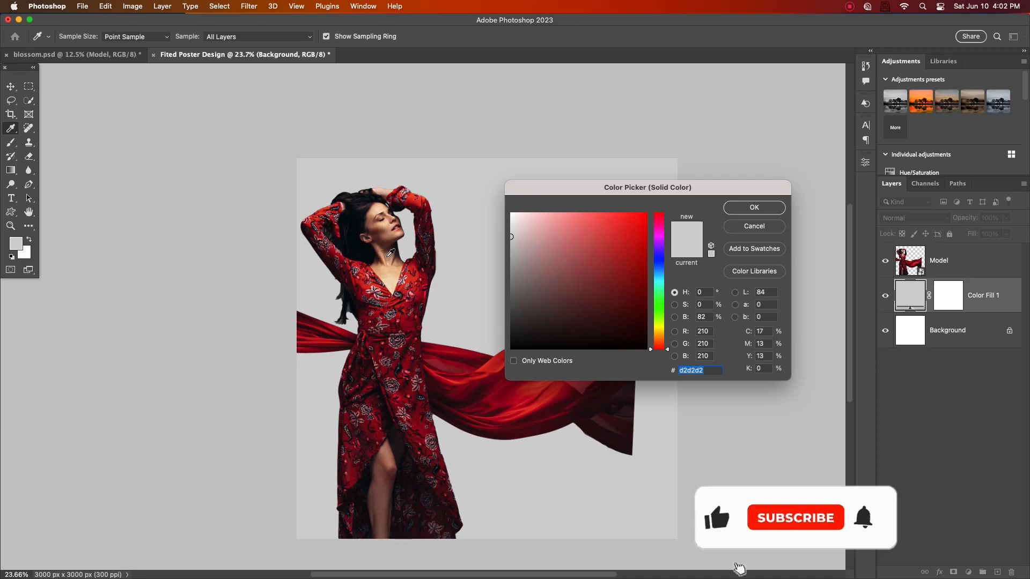
pyautogui.click(365, 288)
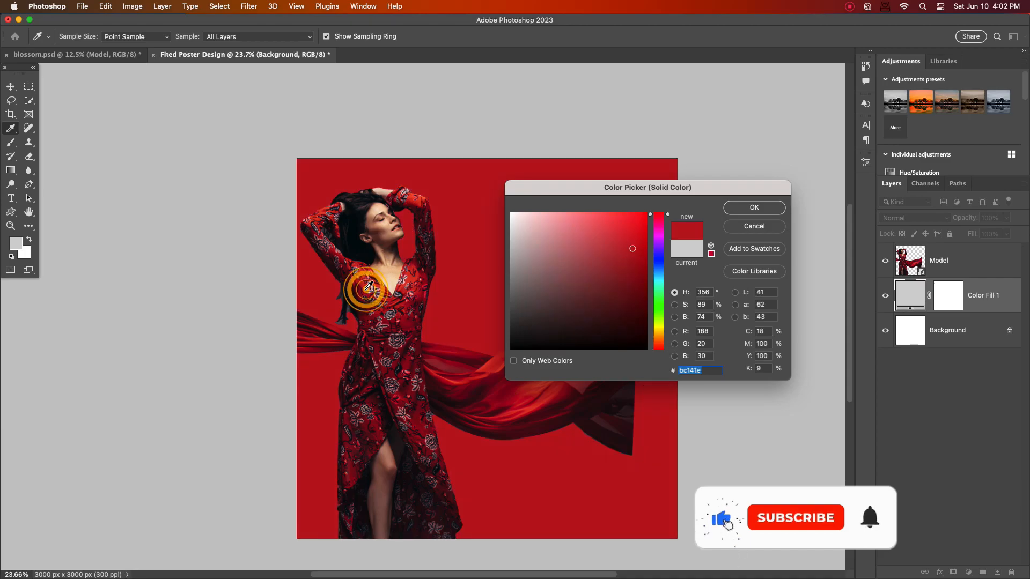
pyautogui.click(415, 285)
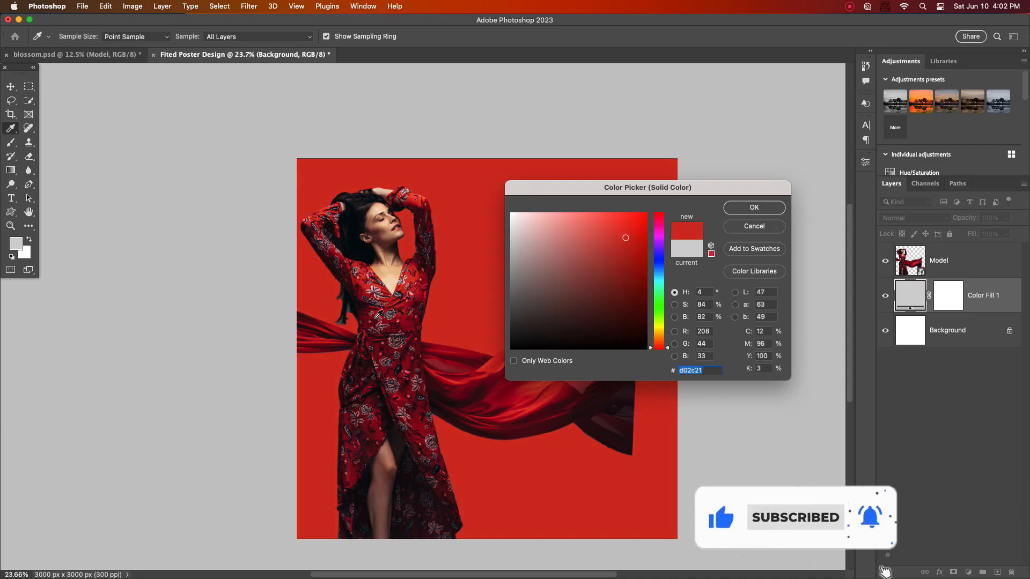
pyautogui.click(324, 335)
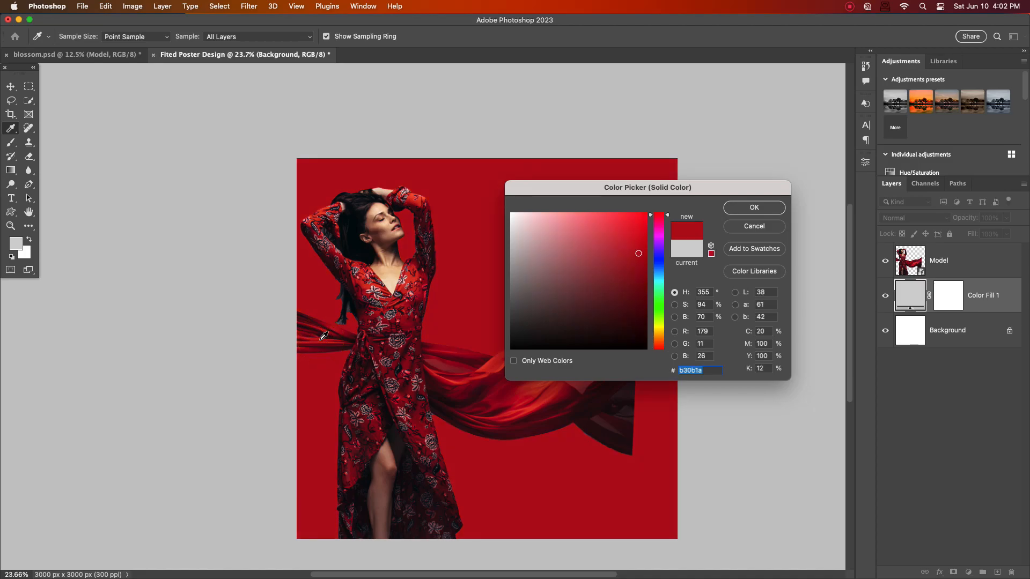
pyautogui.click(754, 207)
pyautogui.press('v')
# Step: Add a layer mask to the Model layer and set up a black soft brush at 900 px for it
pyautogui.scroll(1, 512, 316)
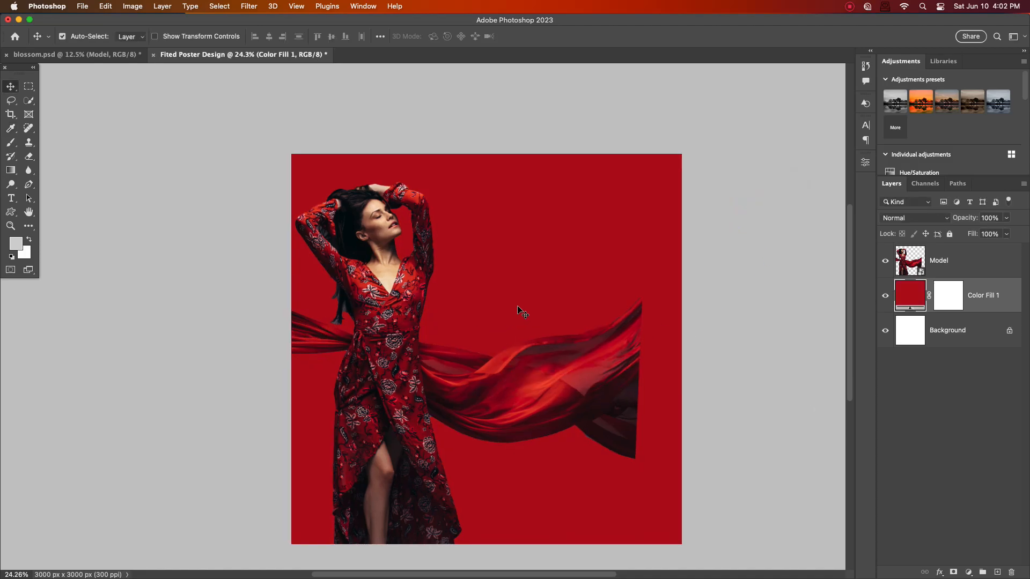
pyautogui.scroll(1, 519, 311)
pyautogui.click(620, 360)
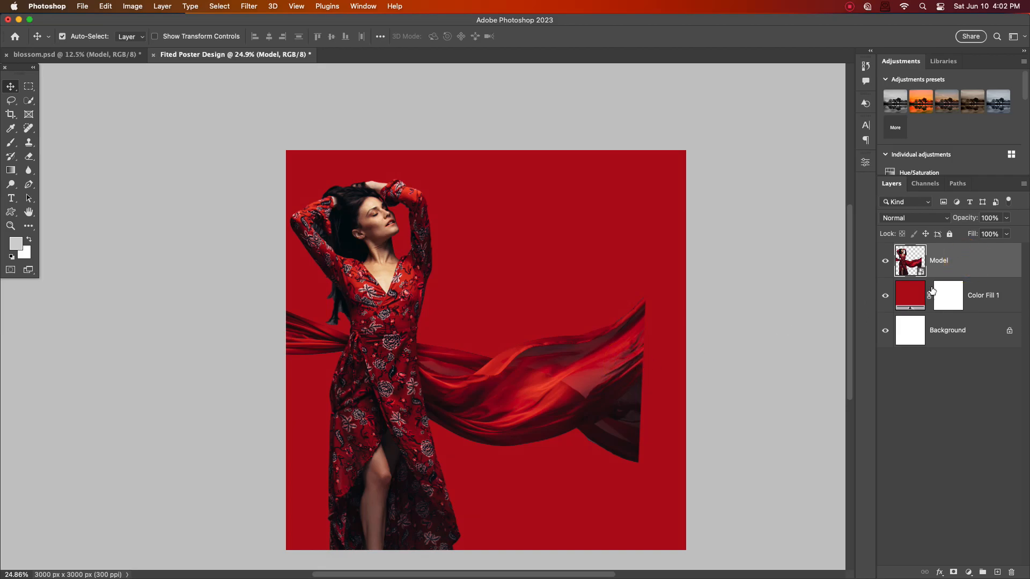
pyautogui.click(954, 573)
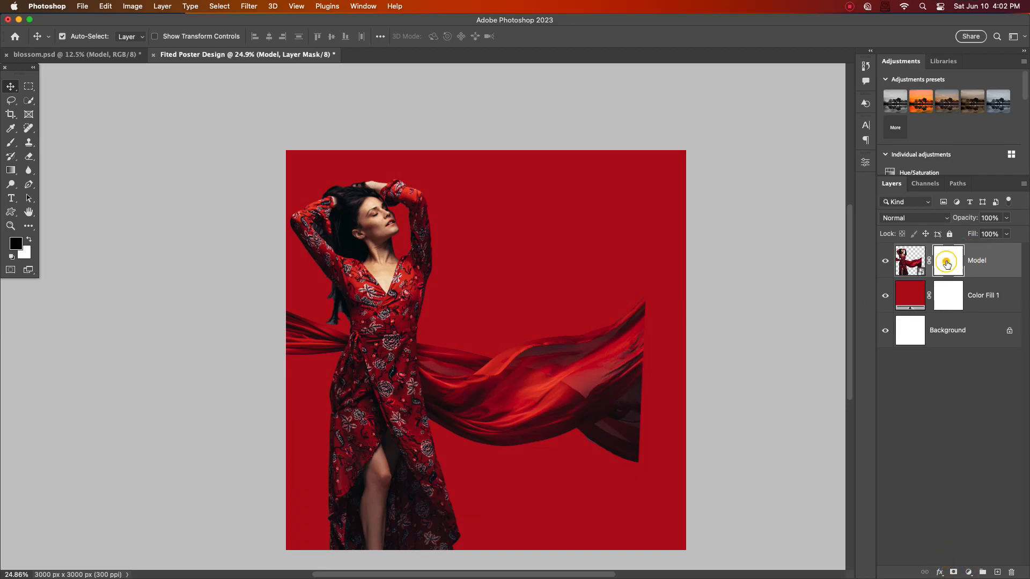
pyautogui.click(10, 144)
pyautogui.click(59, 143)
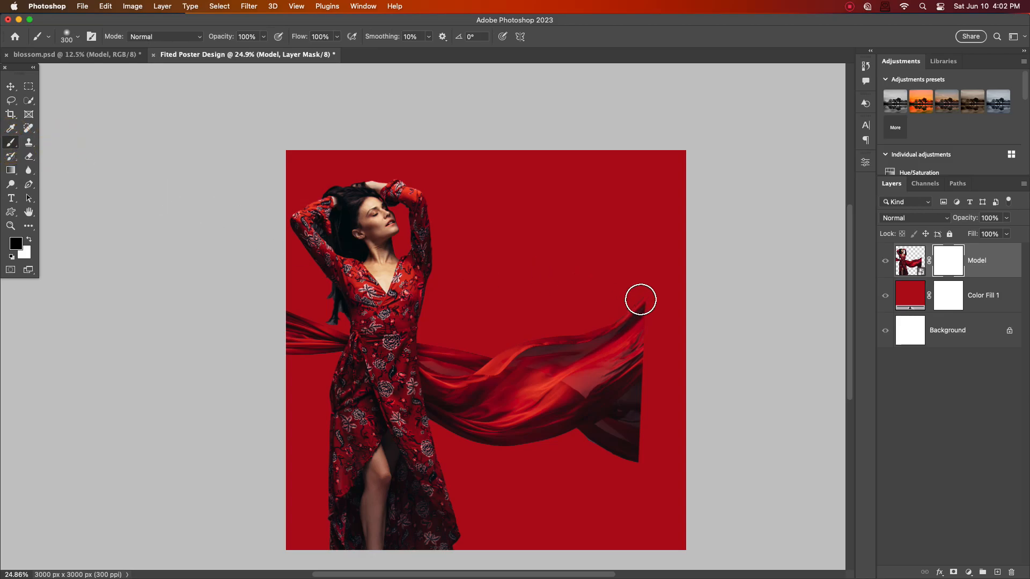
pyautogui.press(']')
pyautogui.press(']')
pyautogui.press(']')
pyautogui.press(']')
pyautogui.press(']')
pyautogui.press(']')
pyautogui.moveTo(646, 287)
pyautogui.mouseDown()
pyautogui.moveTo(649, 347)
pyautogui.moveTo(649, 322)
pyautogui.mouseUp()
pyautogui.click(953, 264)
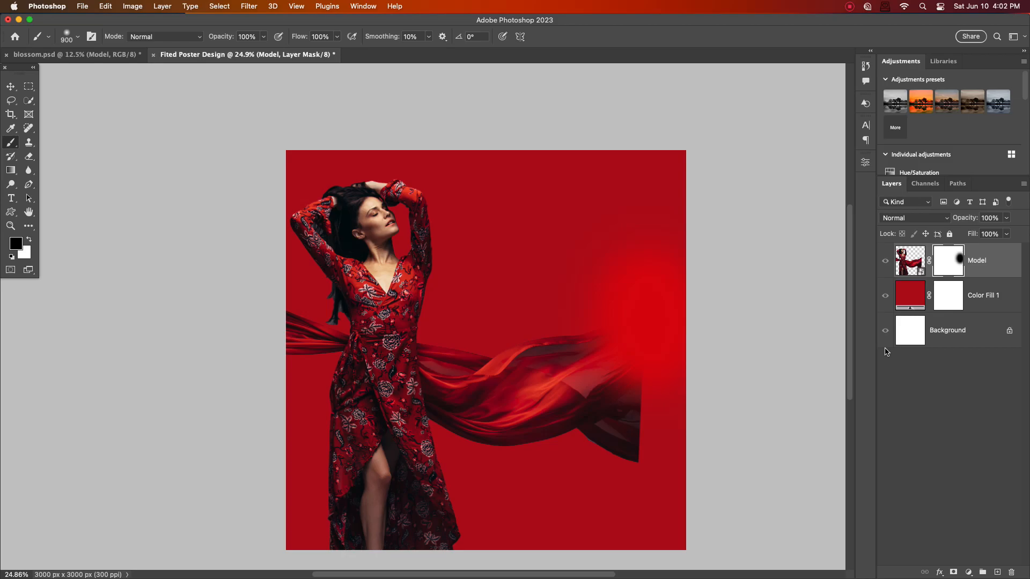
pyautogui.press('super+z')
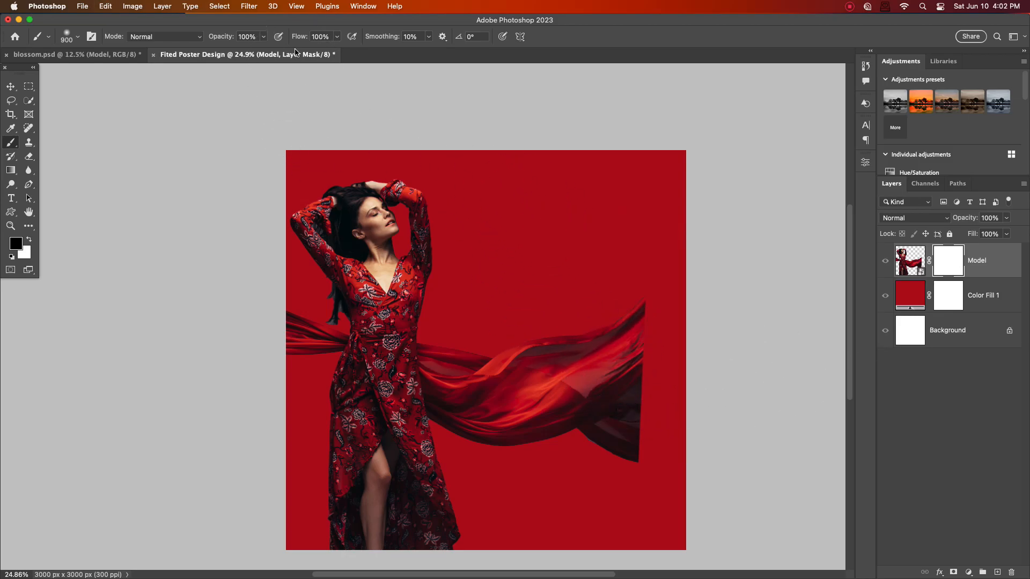
# Step: Paint on the Model mask at 45% brush opacity to fade the cloth's right end into the red background
pyautogui.moveTo(623, 293)
pyautogui.mouseDown()
pyautogui.moveTo(563, 339)
pyautogui.moveTo(536, 344)
pyautogui.moveTo(590, 409)
pyautogui.moveTo(633, 391)
pyautogui.moveTo(634, 298)
pyautogui.moveTo(627, 311)
pyautogui.moveTo(642, 361)
pyautogui.moveTo(602, 399)
pyautogui.moveTo(552, 331)
pyautogui.moveTo(507, 363)
pyautogui.moveTo(600, 427)
pyautogui.moveTo(602, 418)
pyautogui.moveTo(657, 448)
pyautogui.moveTo(613, 436)
pyautogui.mouseUp()
pyautogui.moveTo(614, 336)
pyautogui.mouseDown()
pyautogui.moveTo(625, 327)
pyautogui.moveTo(610, 348)
pyautogui.mouseUp()
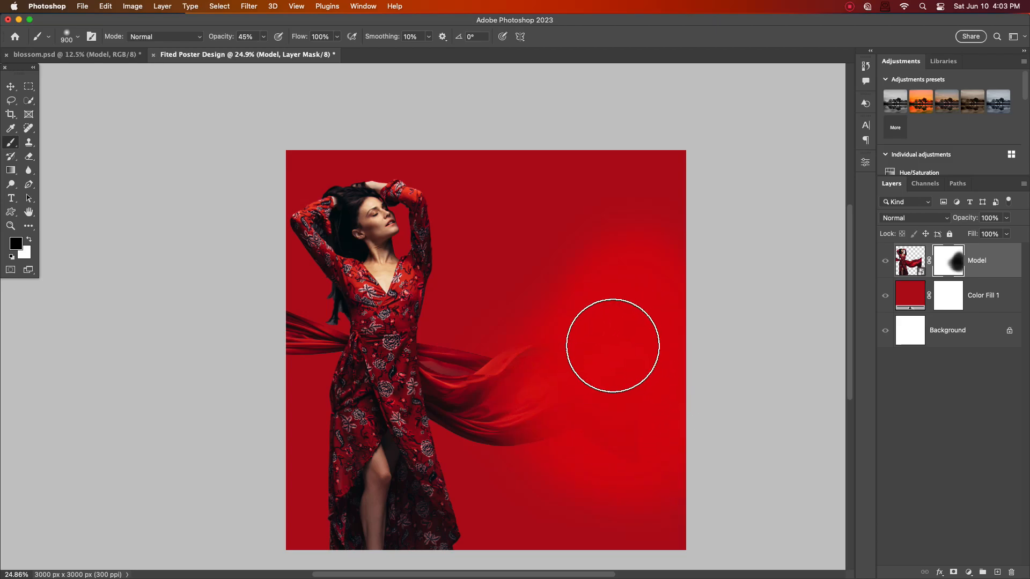
pyautogui.click(10, 86)
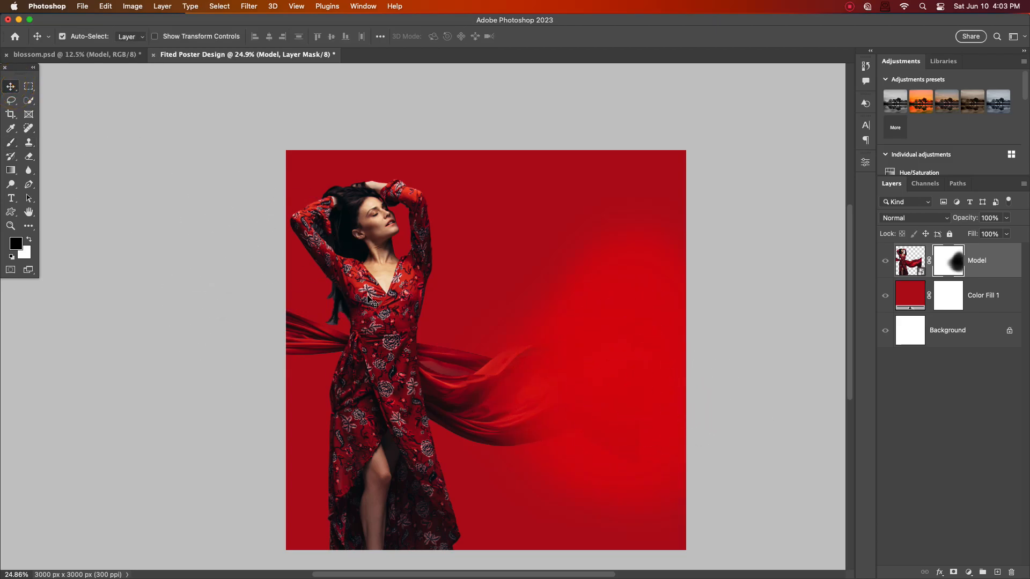
# Step: Rotate the masked model about 1.6°, enlarge it slightly and reposition it on the left half of the canvas
pyautogui.press('super+t')
pyautogui.moveTo(652, 168); pyautogui.dragTo(657, 174)
pyautogui.moveTo(391, 310); pyautogui.dragTo(387, 309)
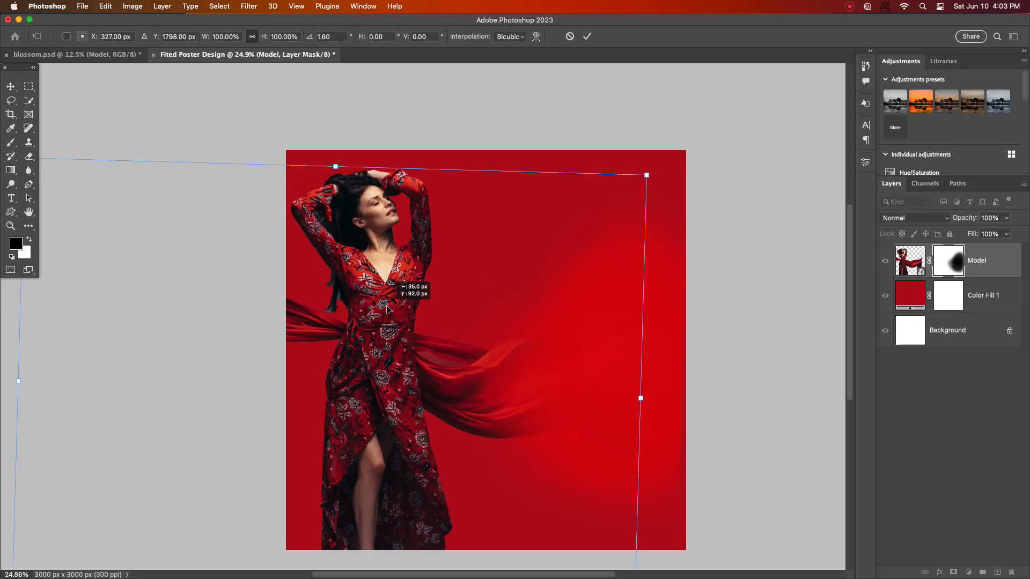
pyautogui.moveTo(641, 398); pyautogui.dragTo(676, 399)
pyautogui.moveTo(422, 302); pyautogui.dragTo(410, 319)
pyautogui.click(586, 36)
pyautogui.scroll(-1, 397, 349)
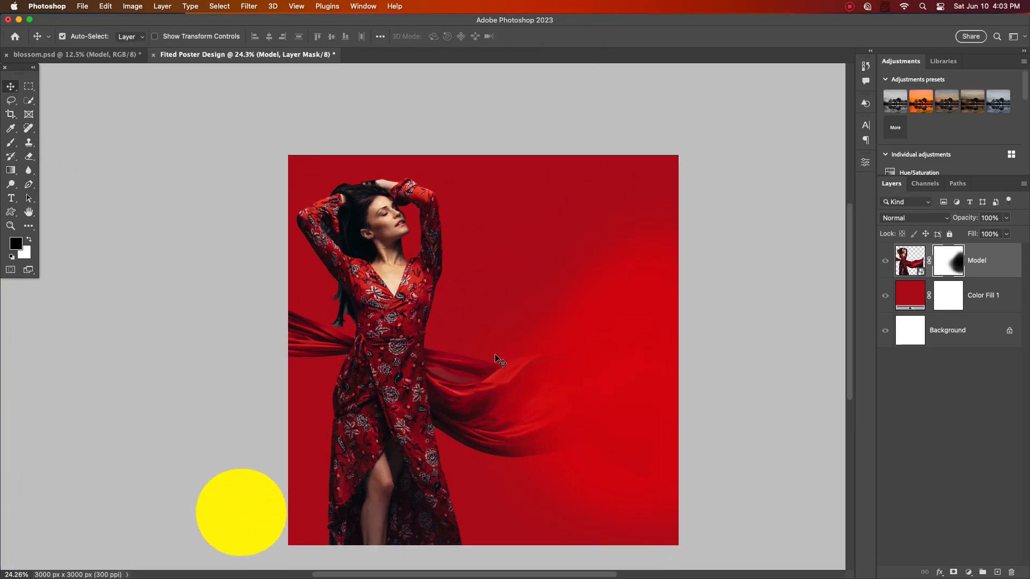
# Step: Bring the Wrough Paper layer from blossom.psd into the poster above the Model layer
pyautogui.moveTo(494, 327); pyautogui.dragTo(487, 301)
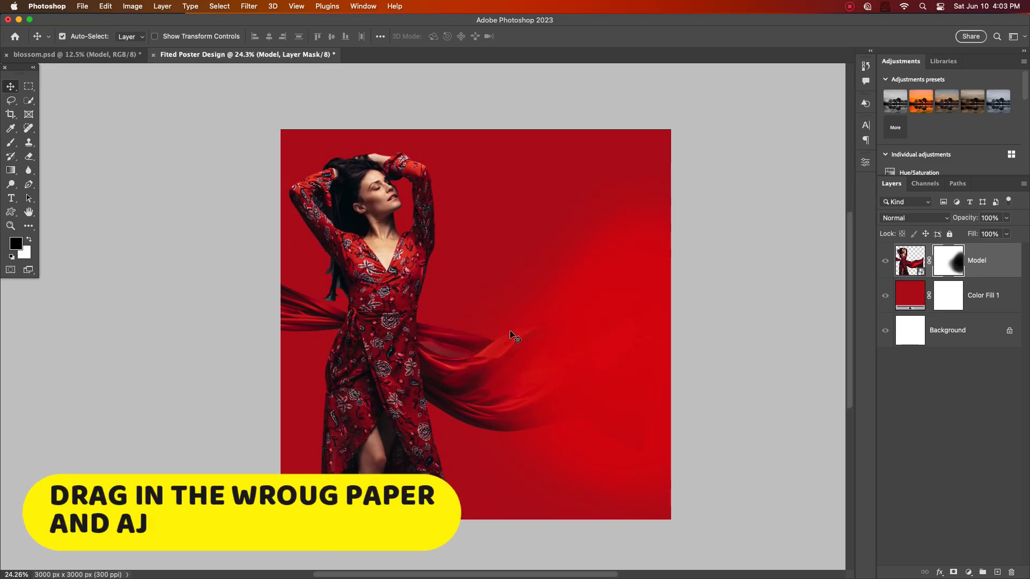
pyautogui.click(107, 54)
pyautogui.moveTo(524, 405); pyautogui.dragTo(515, 322)
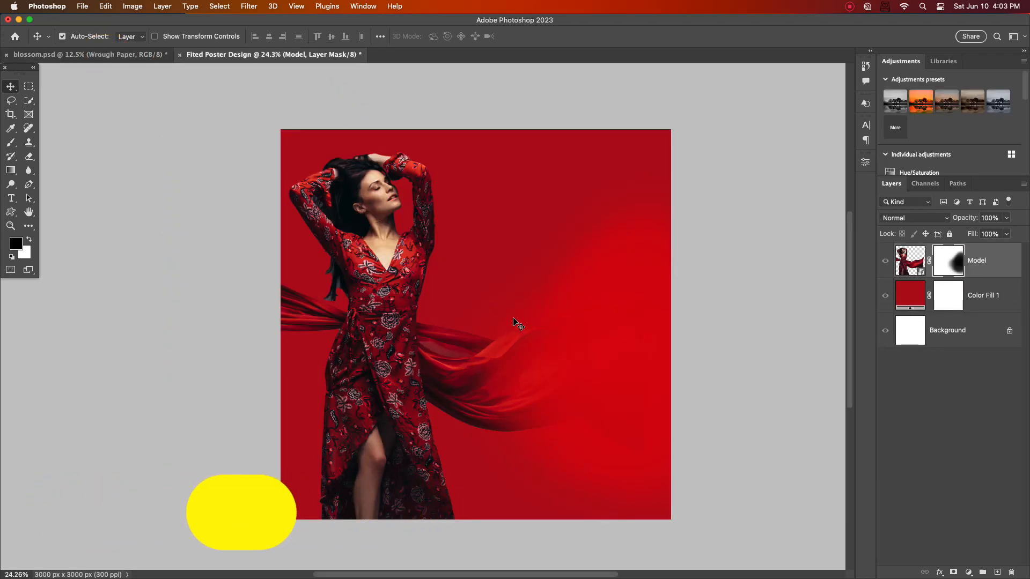
pyautogui.click(991, 262)
pyautogui.moveTo(139, 65); pyautogui.dragTo(482, 319)
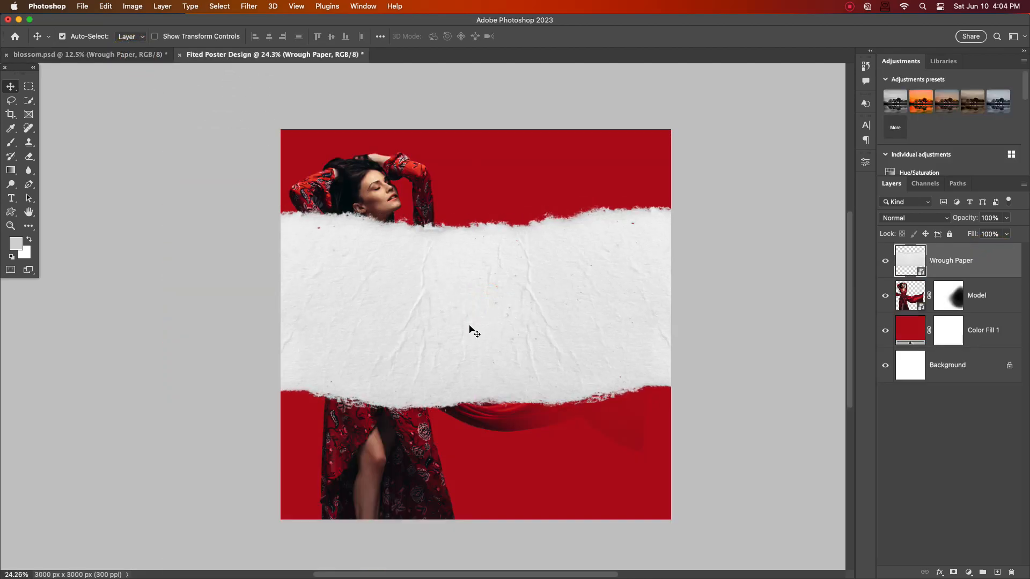
# Step: Rotate the paper 90° into a vertical strip beside the model and flip it horizontally
pyautogui.press('super+t')
pyautogui.moveTo(762, 190); pyautogui.dragTo(526, 453)
pyautogui.moveTo(480, 327); pyautogui.dragTo(542, 352)
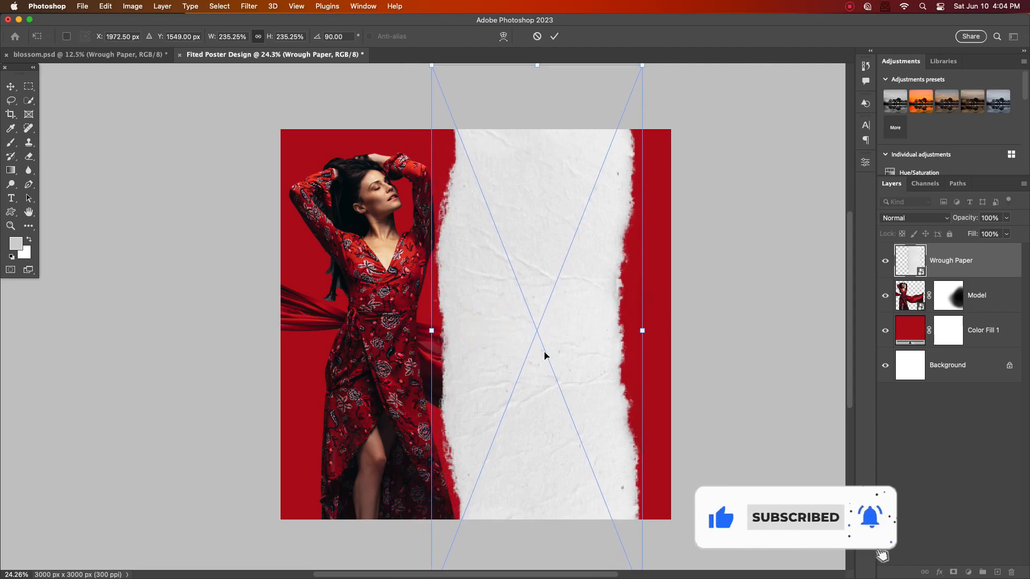
pyautogui.rightClick(543, 351)
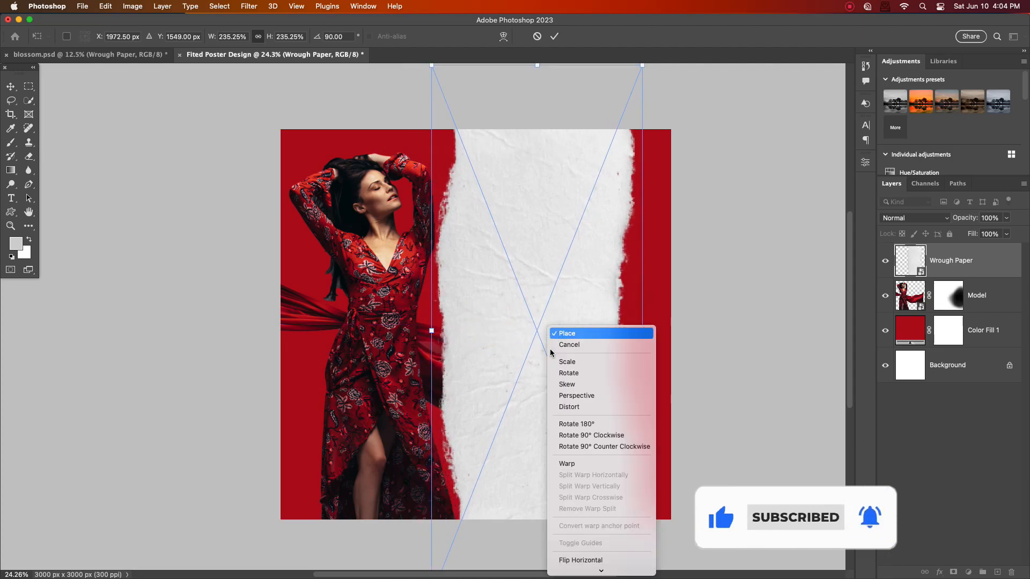
pyautogui.click(588, 558)
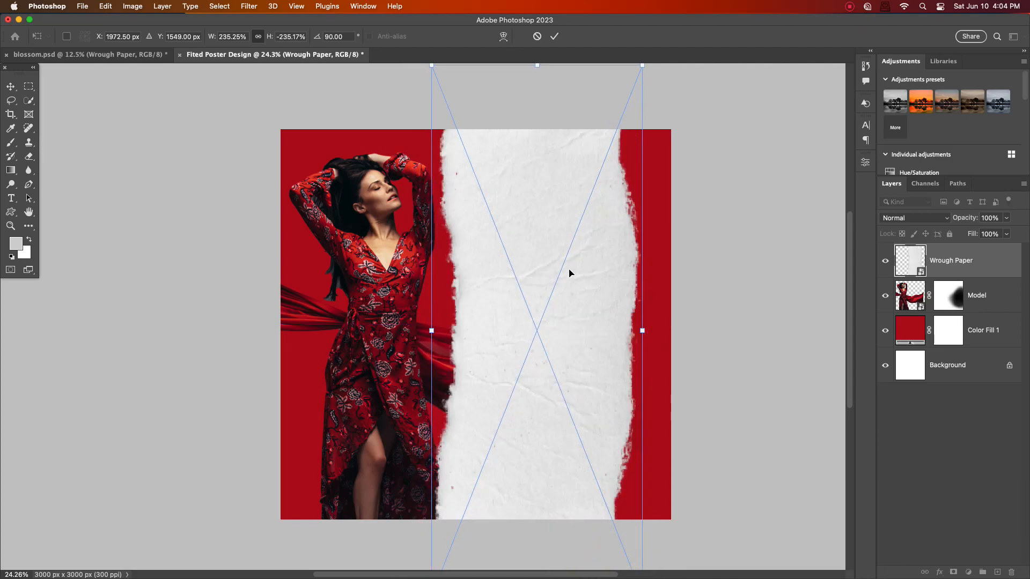
# Step: Scale the paper strip to about 203% and position it right of the model, covering the full canvas height
pyautogui.moveTo(569, 273); pyautogui.dragTo(573, 289)
pyautogui.moveTo(649, 349); pyautogui.dragTo(613, 348)
pyautogui.moveTo(542, 410); pyautogui.dragTo(551, 371)
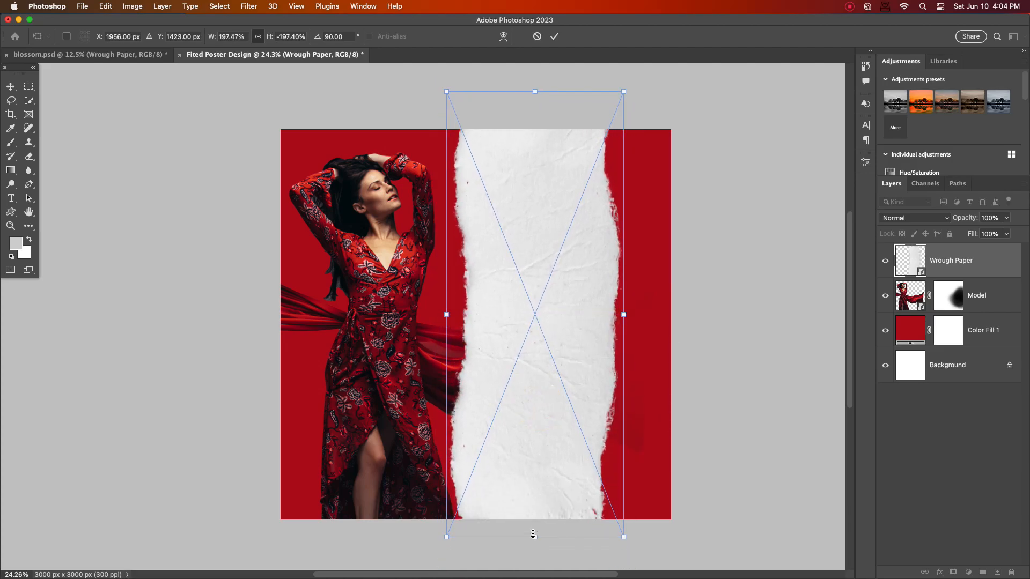
pyautogui.moveTo(534, 537); pyautogui.dragTo(533, 551)
pyautogui.moveTo(531, 412); pyautogui.dragTo(543, 410)
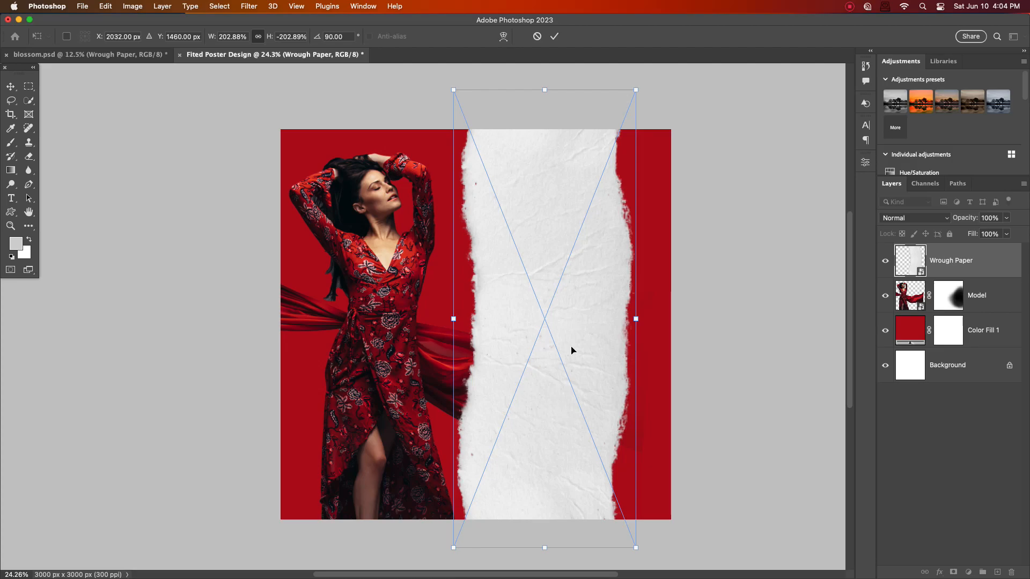
pyautogui.click(555, 38)
# Step: Widen the paper strip toward the model by stretching its height scale to about 225%
pyautogui.scroll(-2, 579, 329)
pyautogui.click(568, 324)
pyautogui.press('super+t')
pyautogui.moveTo(466, 319); pyautogui.dragTo(449, 318)
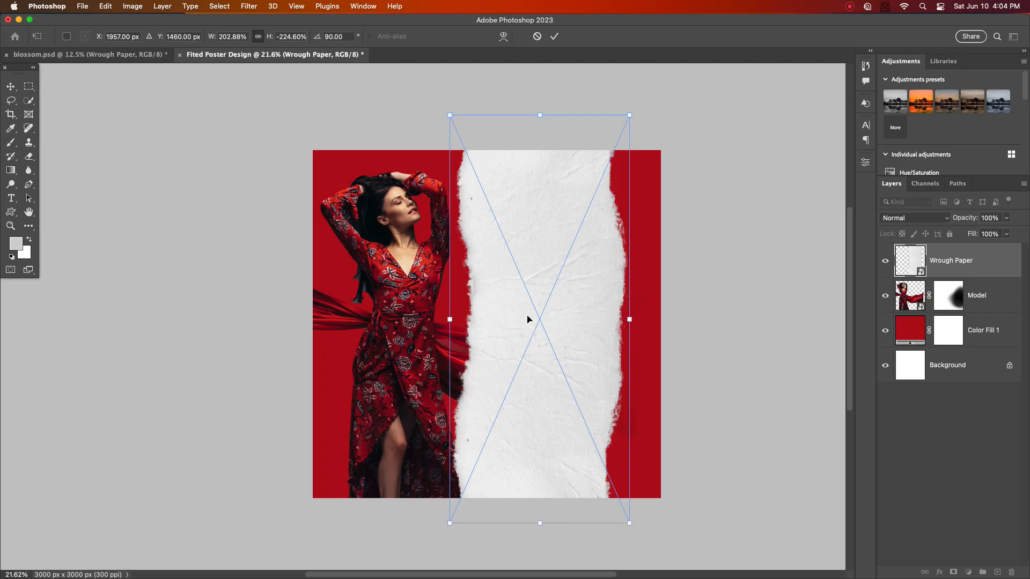
pyautogui.click(554, 36)
# Step: Duplicate the Wrough Paper layer and apply a black Color Overlay to the copy
pyautogui.click(577, 274)
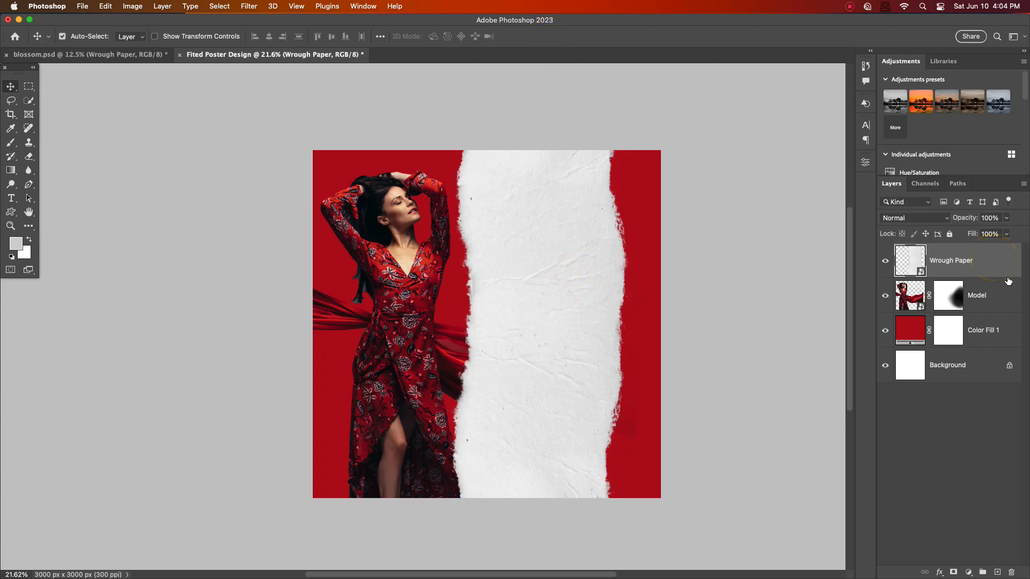
pyautogui.press('super+j')
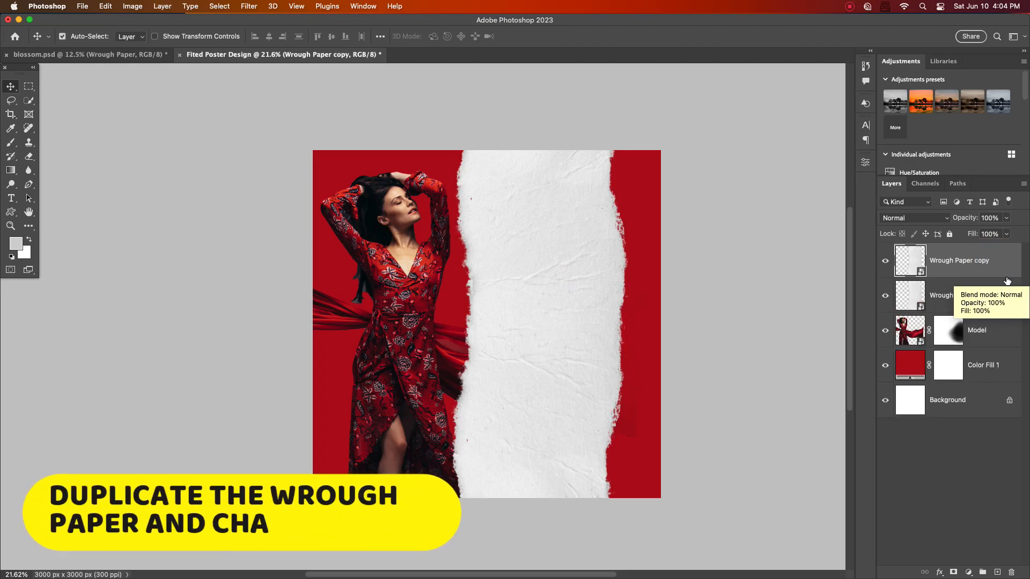
pyautogui.doubleClick(941, 274)
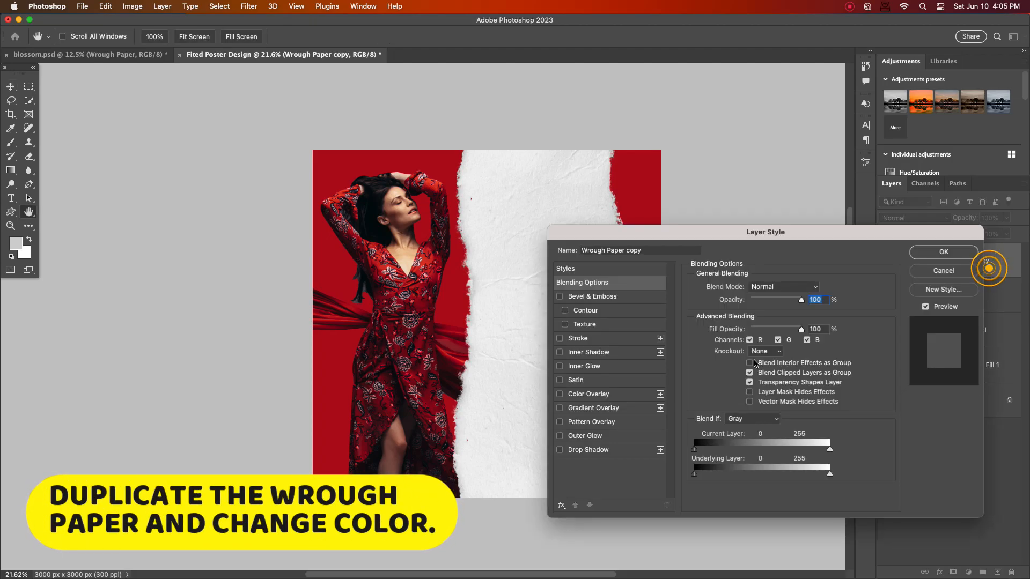
pyautogui.click(588, 394)
pyautogui.click(812, 295)
pyautogui.moveTo(568, 302); pyautogui.dragTo(561, 386)
pyautogui.click(745, 210)
pyautogui.click(939, 252)
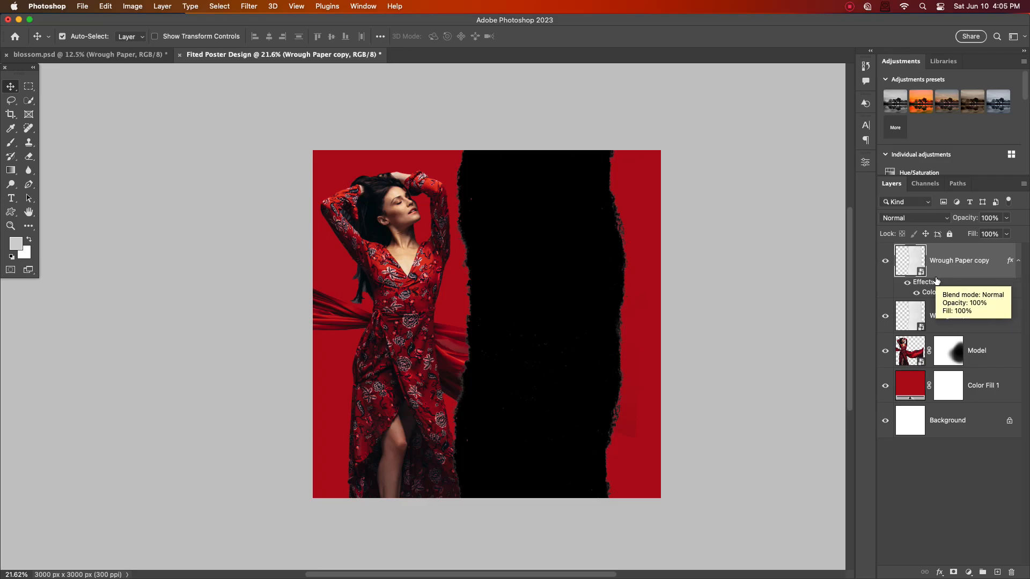
# Step: Narrow the black paper copy from both sides to a height scale of about 192%, testing a flipped orientation before applying the transform
pyautogui.press('super+t')
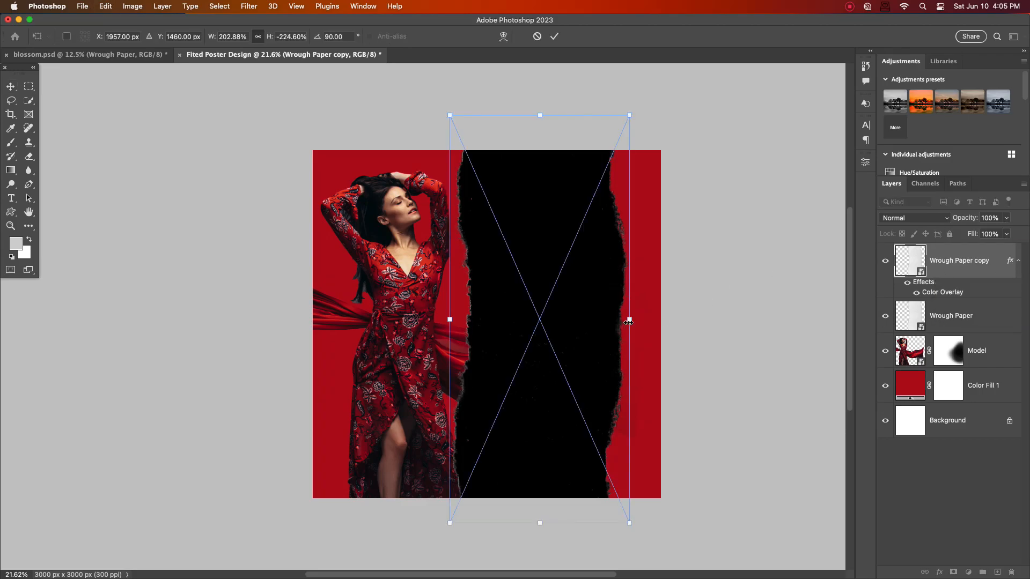
pyautogui.moveTo(628, 321); pyautogui.dragTo(616, 319)
pyautogui.moveTo(452, 320); pyautogui.dragTo(466, 322)
pyautogui.rightClick(555, 308)
pyautogui.click(595, 541)
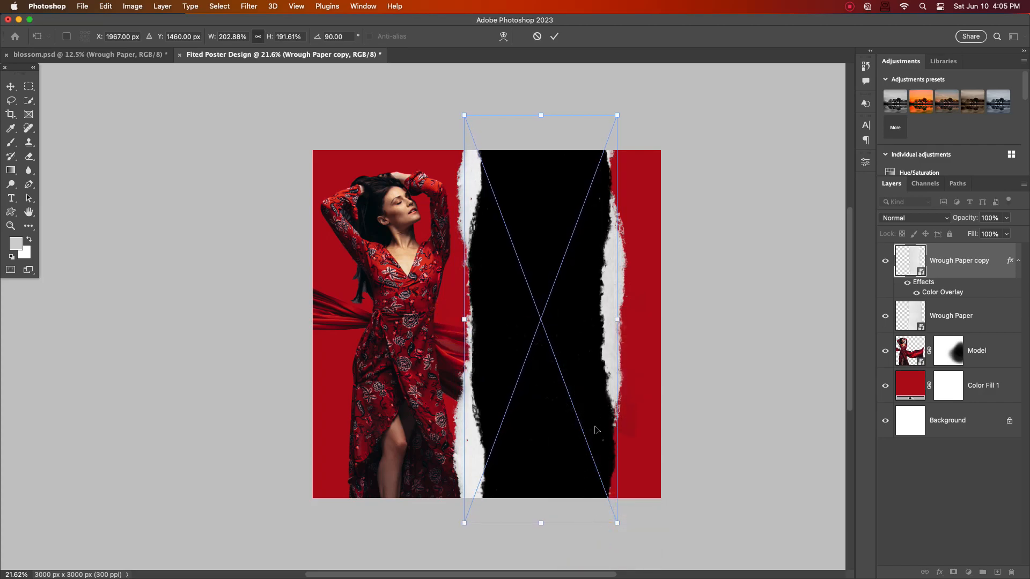
pyautogui.rightClick(570, 347)
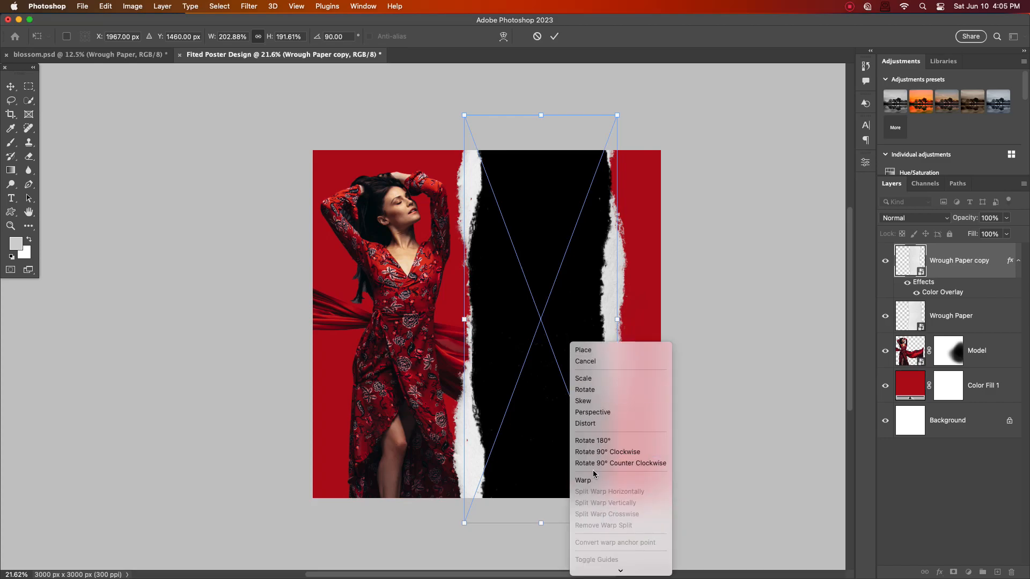
pyautogui.click(651, 354)
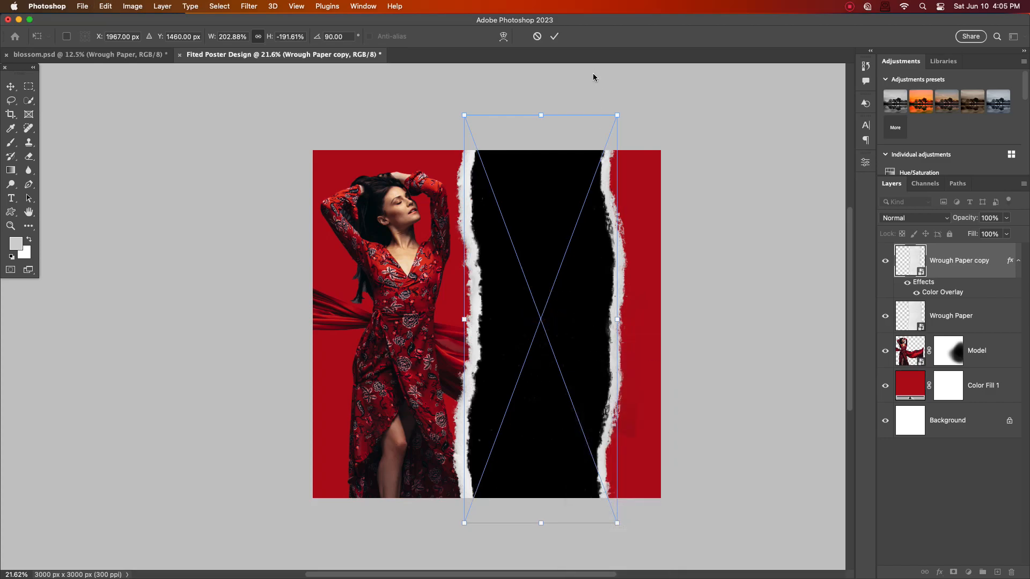
pyautogui.click(554, 36)
# Step: Apply a Multiply drop shadow to the Wrough Paper layer with 23% opacity, 3 px distance, 1% spread and 59 px size
pyautogui.scroll(1, 584, 346)
pyautogui.doubleClick(996, 325)
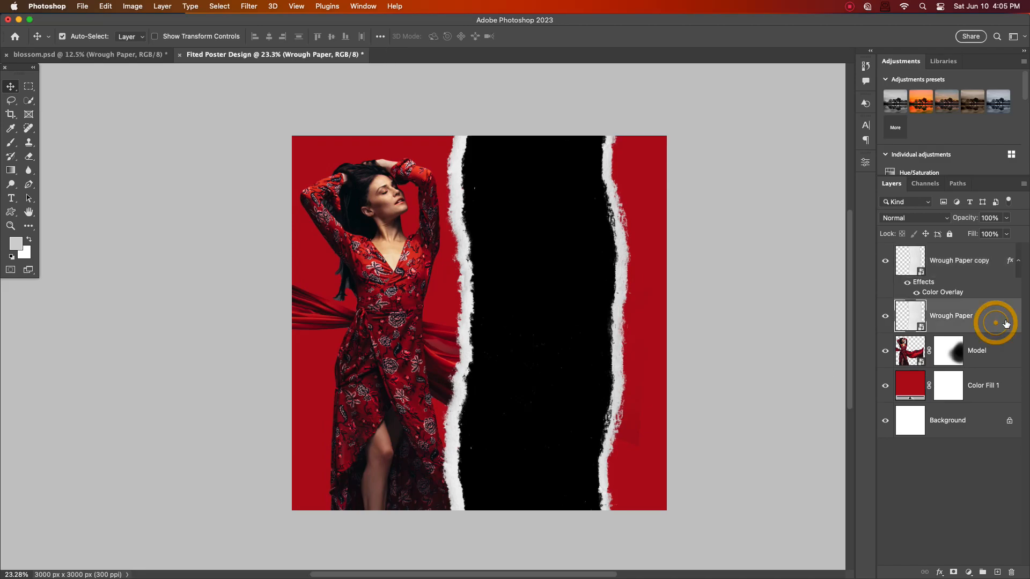
pyautogui.click(605, 450)
pyautogui.moveTo(657, 231); pyautogui.dragTo(683, 234)
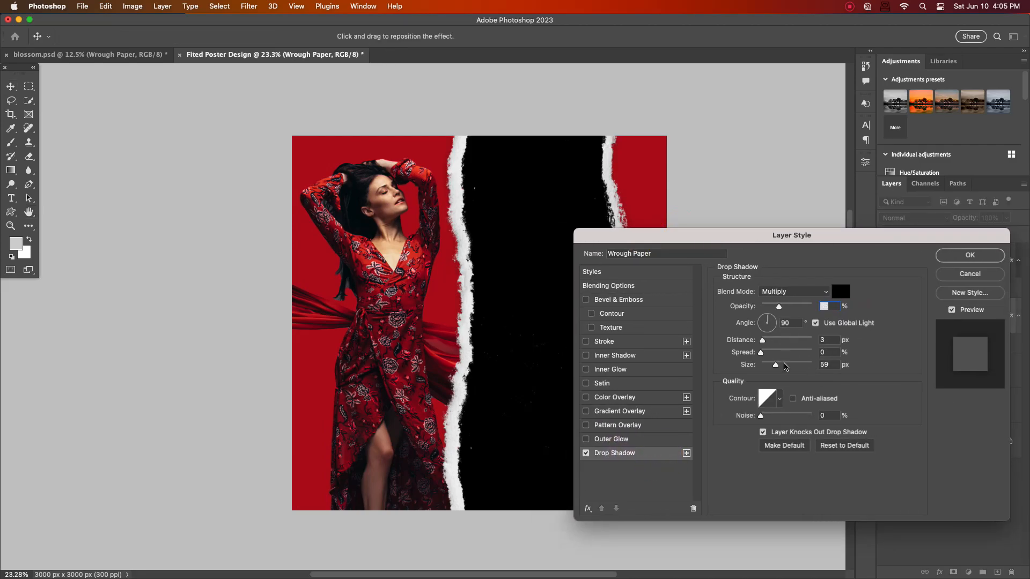
pyautogui.click(782, 307)
pyautogui.moveTo(616, 235); pyautogui.dragTo(700, 238)
pyautogui.moveTo(845, 356); pyautogui.dragTo(854, 358)
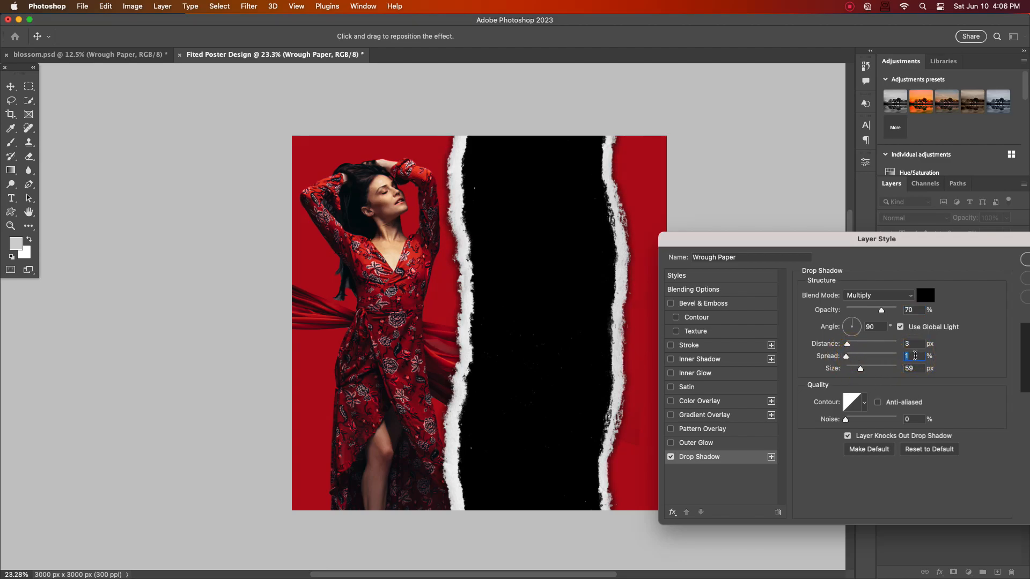
pyautogui.moveTo(881, 310); pyautogui.dragTo(857, 311)
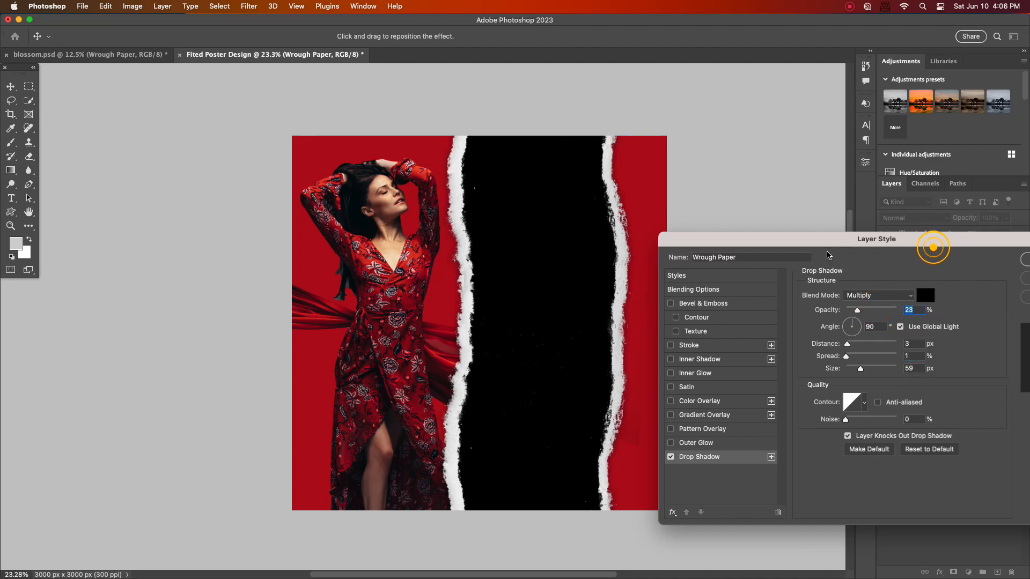
pyautogui.click(1024, 261)
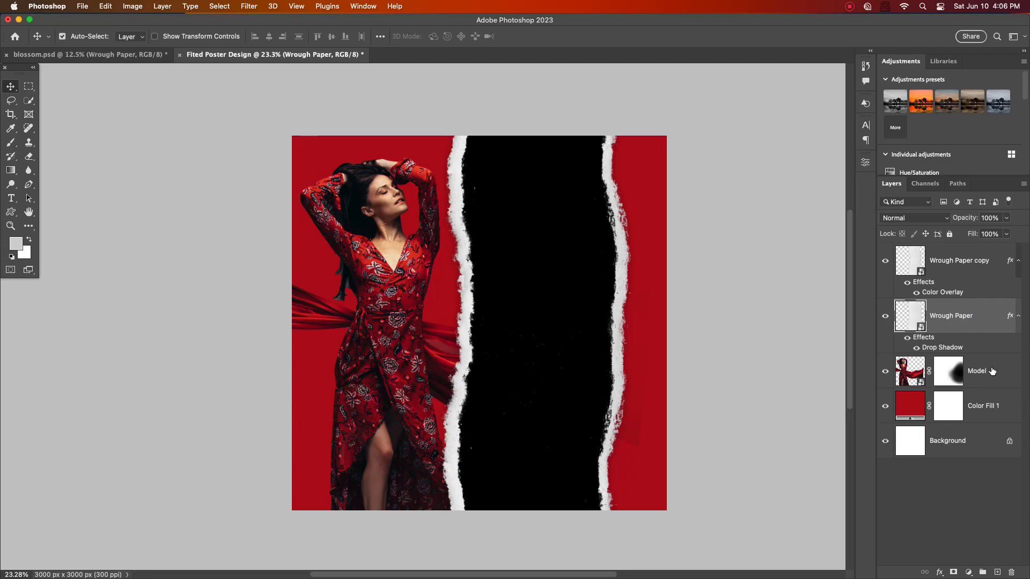
# Step: Transform both Wrough Paper layers together, slightly adjusting the strip's left and right edges
pyautogui.scroll(2, 630, 325)
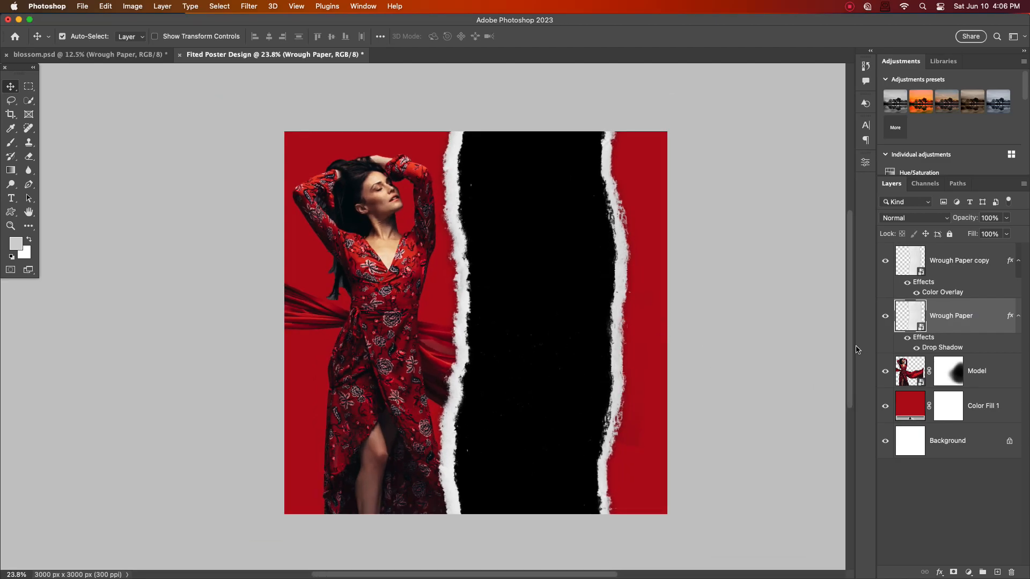
pyautogui.click(968, 274)
pyautogui.keyDown('shift'); pyautogui.click(971, 313); pyautogui.keyUp('shift')
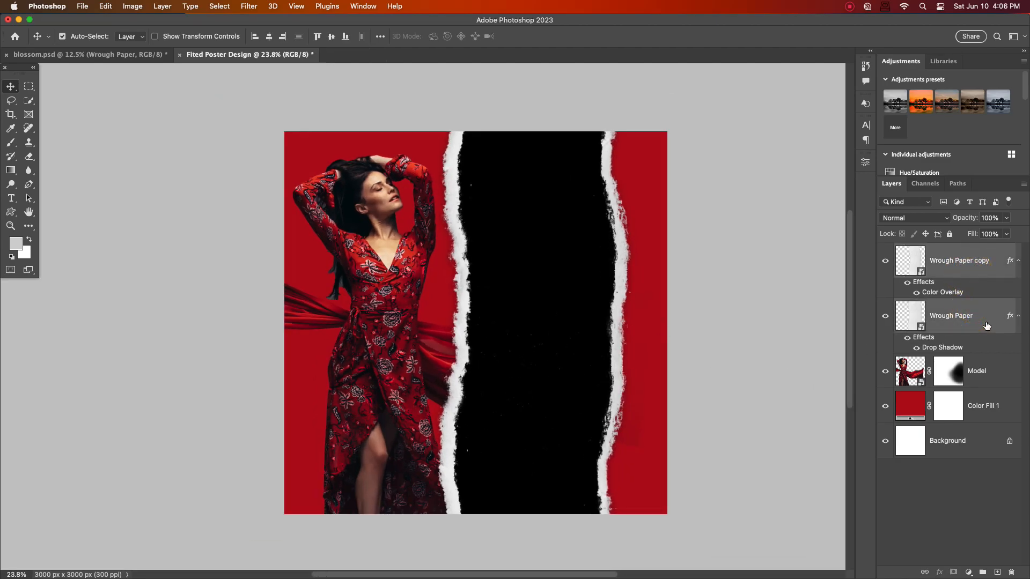
pyautogui.press('super+t')
pyautogui.moveTo(633, 319); pyautogui.dragTo(621, 318)
pyautogui.moveTo(435, 318); pyautogui.dragTo(437, 318)
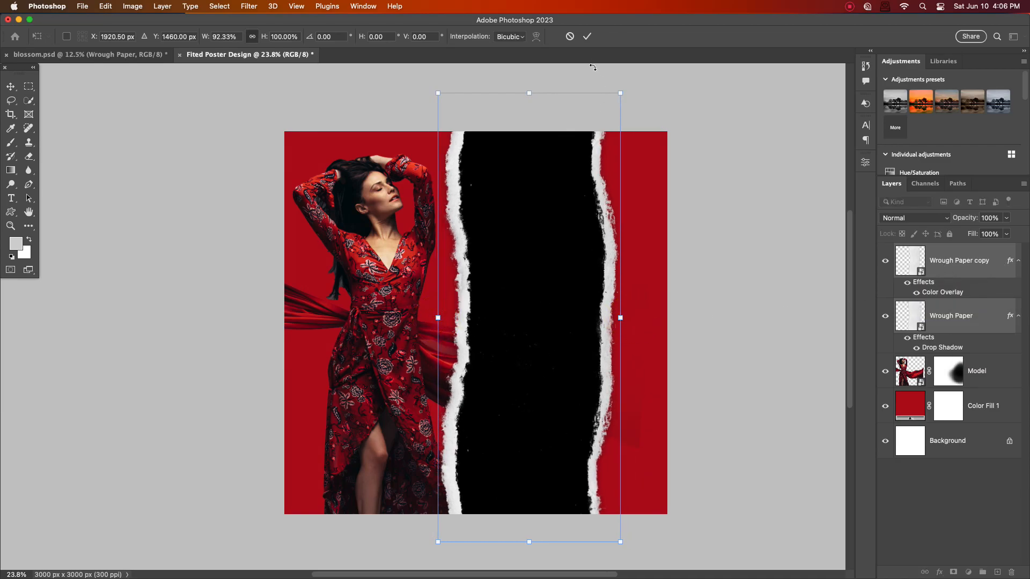
pyautogui.moveTo(621, 318); pyautogui.dragTo(634, 318)
pyautogui.click(587, 36)
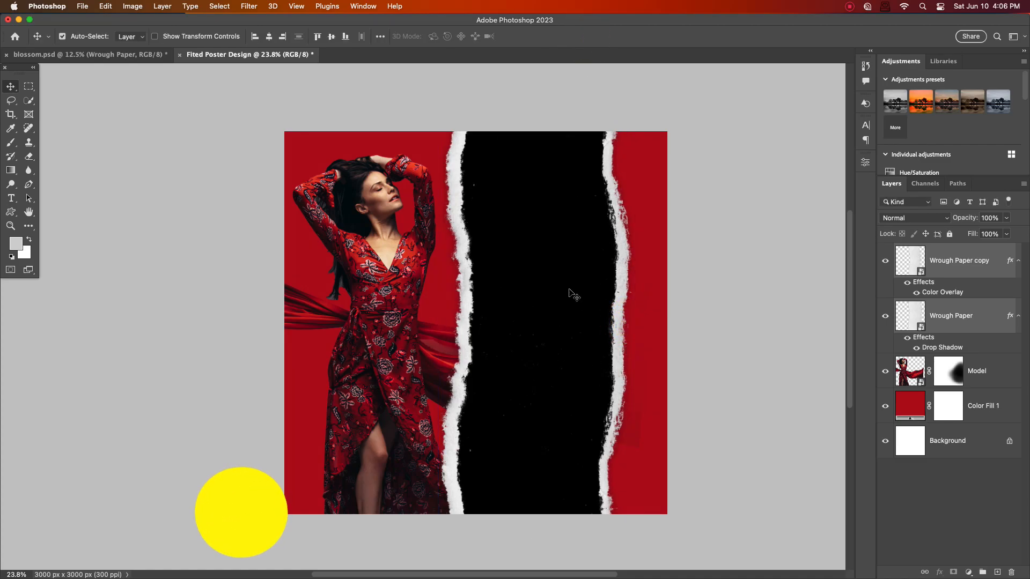
# Step: Add the text "FITED PRESENTS" near the top of the black paper and colour it white
pyautogui.scroll(3, 568, 292)
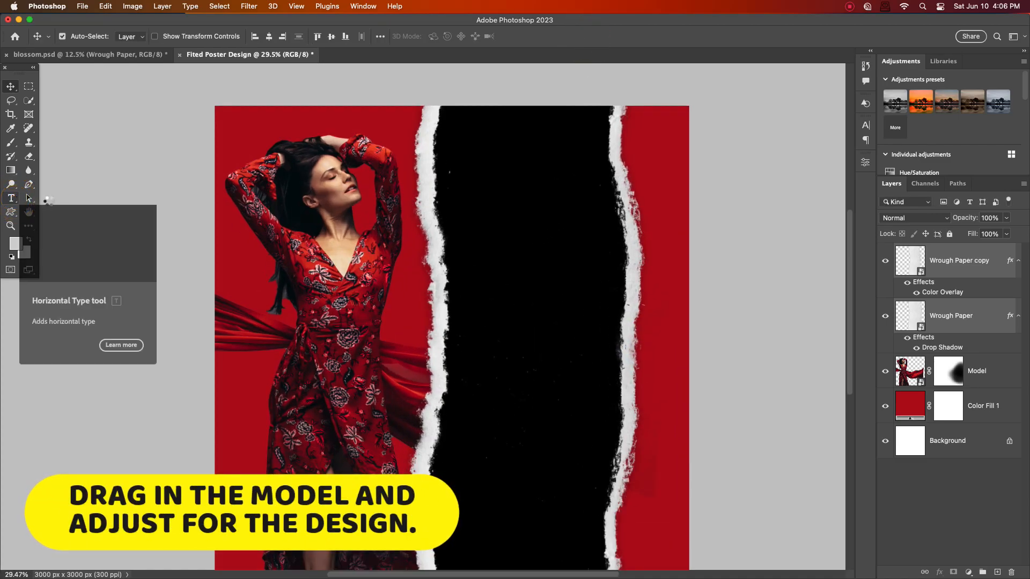
pyautogui.click(11, 198)
pyautogui.click(1011, 259)
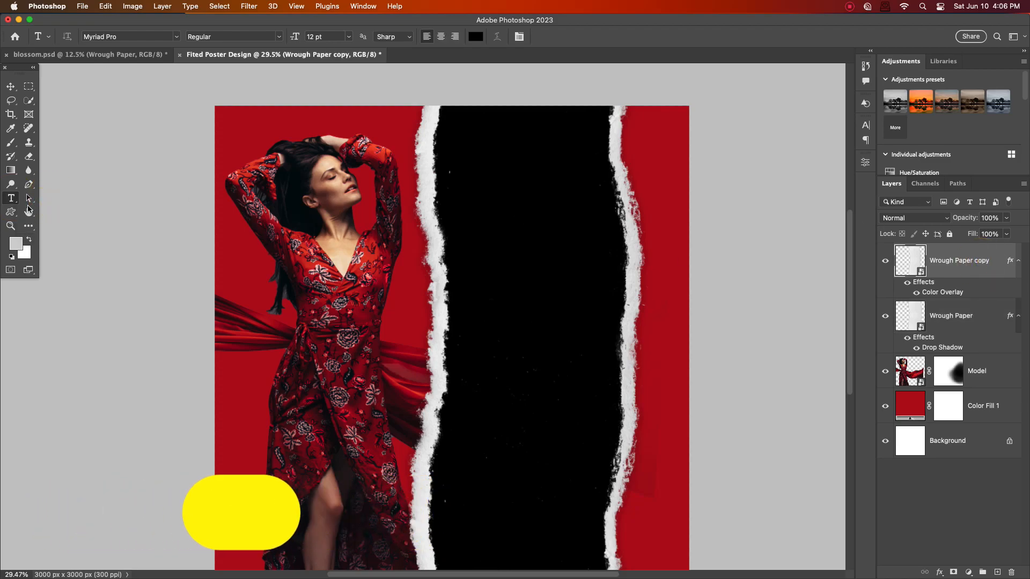
pyautogui.click(486, 173)
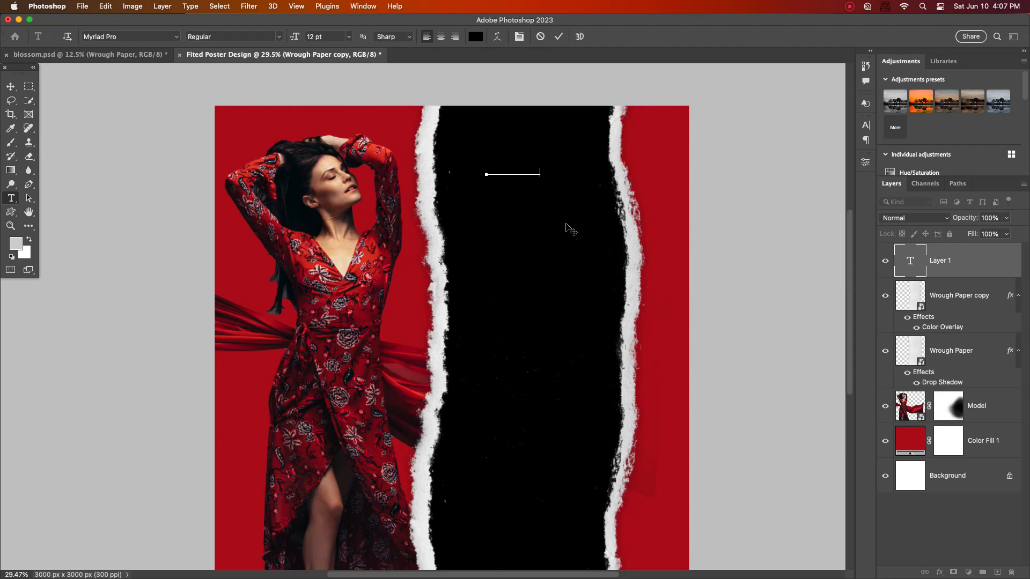
pyautogui.click(10, 86)
pyautogui.click(865, 125)
pyautogui.click(836, 192)
pyautogui.moveTo(551, 236); pyautogui.dragTo(455, 182)
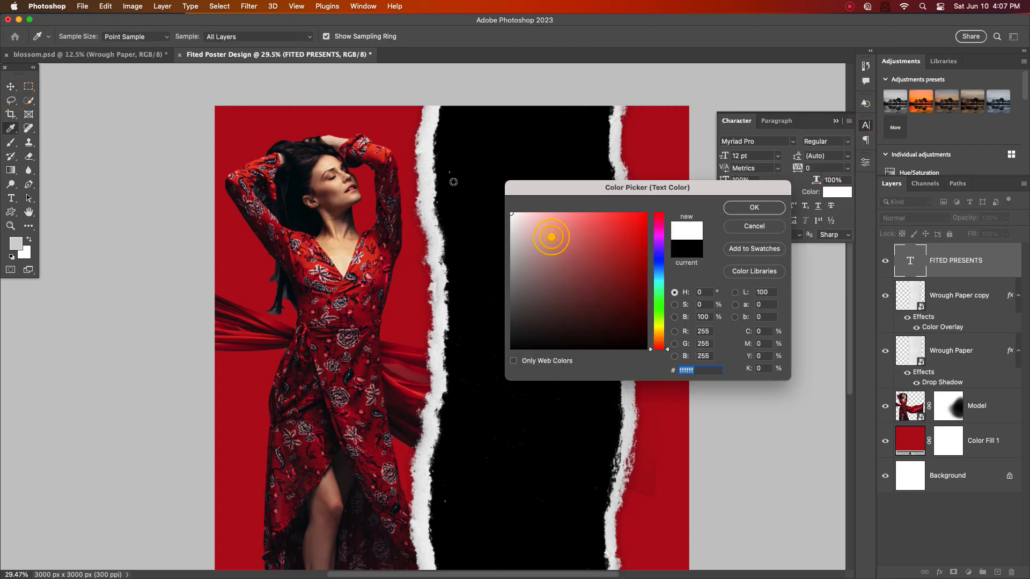
pyautogui.click(747, 210)
# Step: Set the FITED PRESENTS text to Scania Sans CY Bold at 18 pt
pyautogui.click(791, 141)
pyautogui.click(791, 141)
pyautogui.click(765, 140)
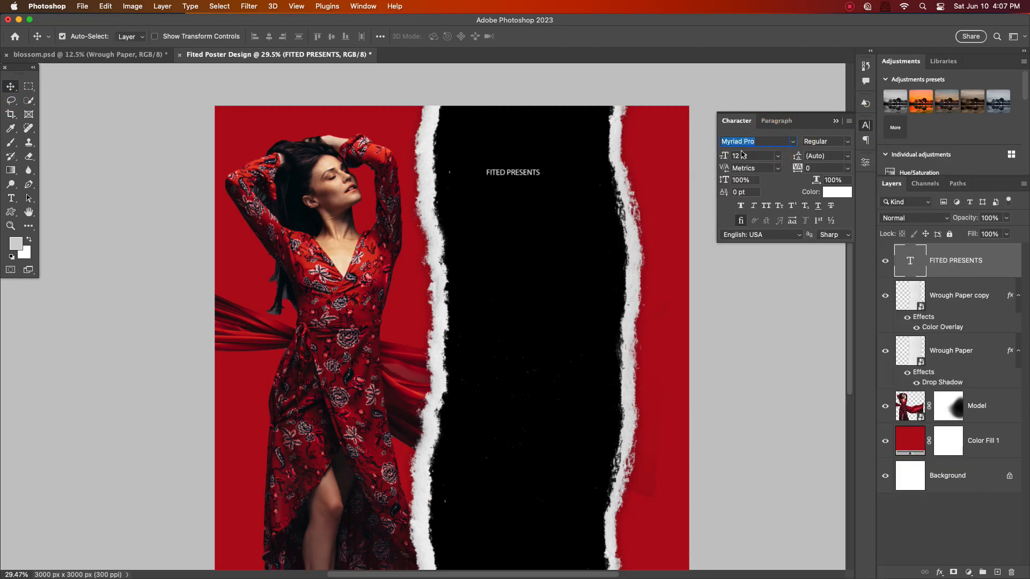
pyautogui.write('SCA')
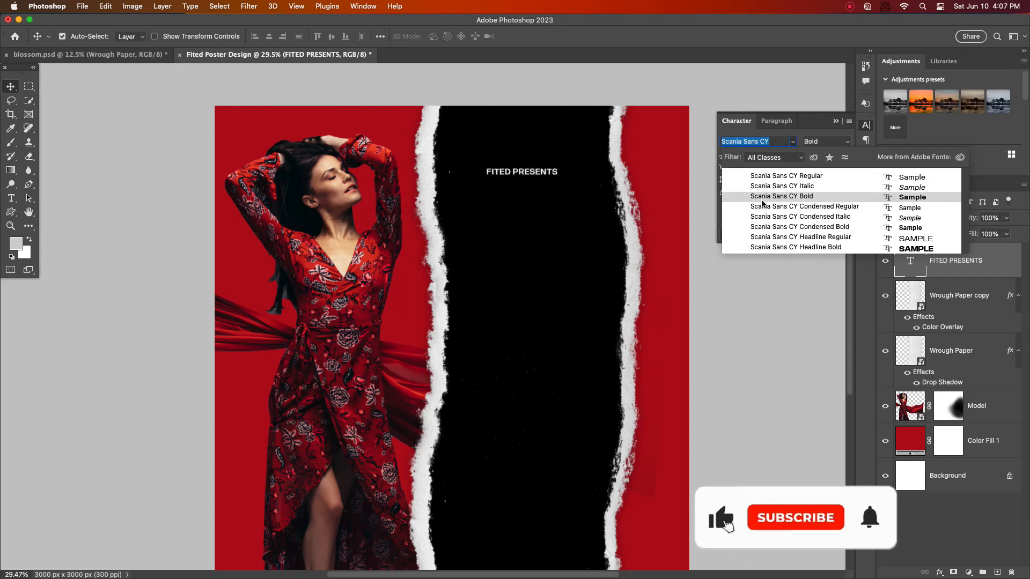
pyautogui.click(764, 196)
pyautogui.scroll(3, 510, 193)
pyautogui.click(777, 156)
pyautogui.click(750, 274)
pyautogui.scroll(-3, 555, 187)
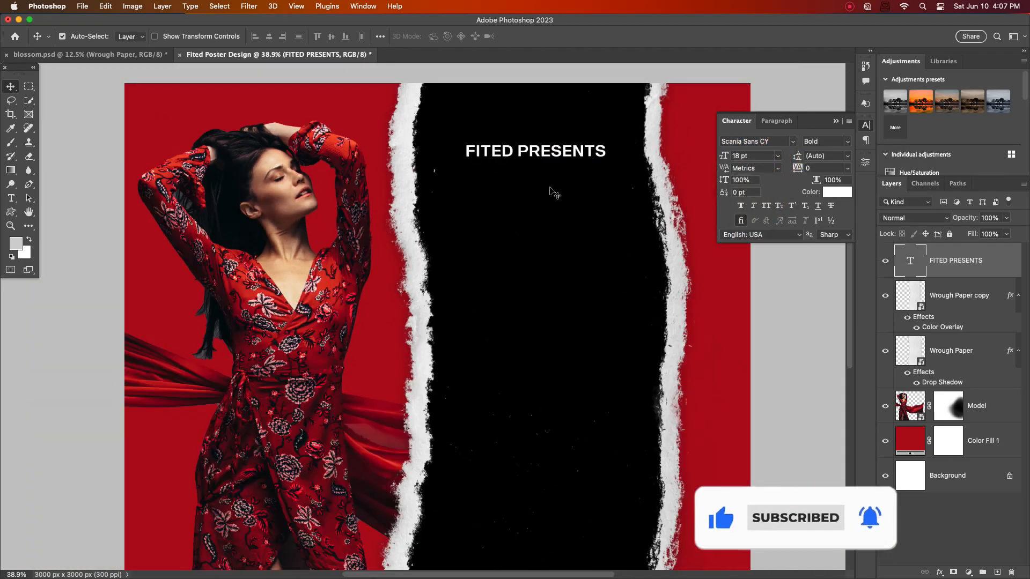
# Step: Duplicate the FITED PRESENTS text below the original and change the copy to "20TH DEC,2023"
pyautogui.scroll(1, 549, 181)
pyautogui.moveTo(543, 166); pyautogui.dragTo(538, 230)
pyautogui.doubleClick(538, 228)
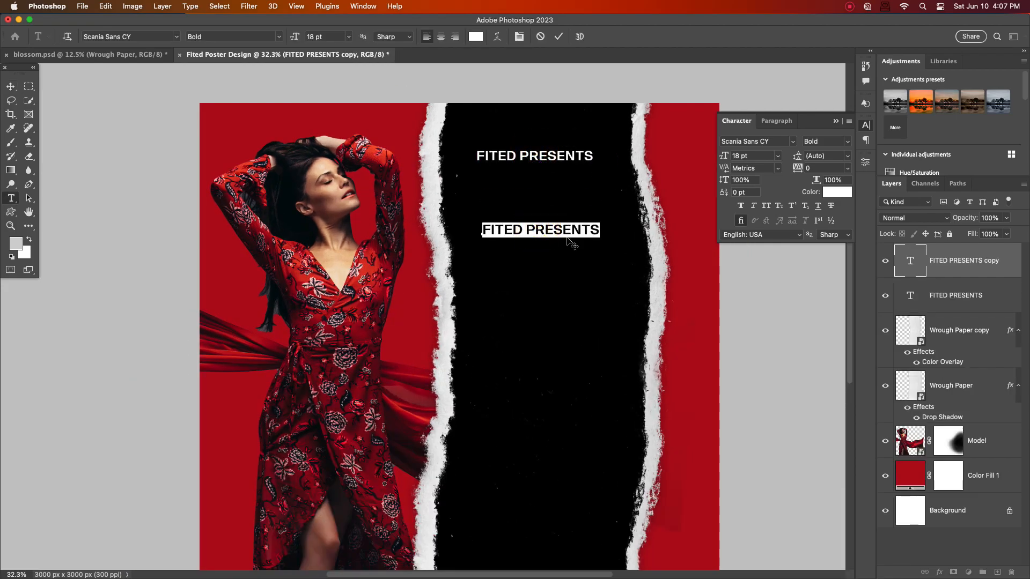
pyautogui.write('20TH DEC,2023')
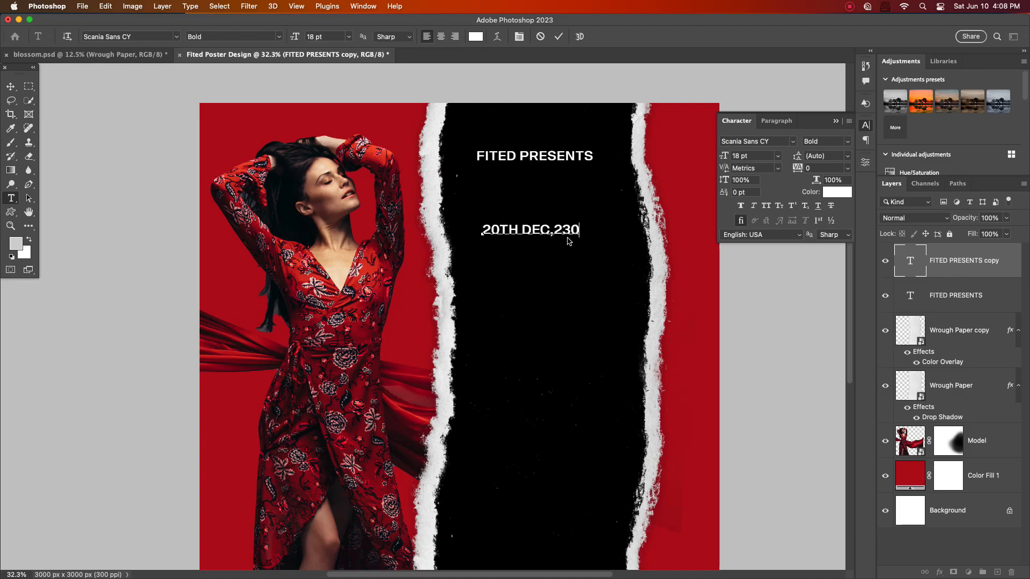
pyautogui.click(11, 86)
# Step: Enlarge the date text to 27 pt and position it just beneath FITED PRESENTS
pyautogui.click(777, 156)
pyautogui.click(749, 298)
pyautogui.moveTo(607, 236); pyautogui.dragTo(586, 210)
pyautogui.press('Down')
pyautogui.press('Down')
pyautogui.press('Down')
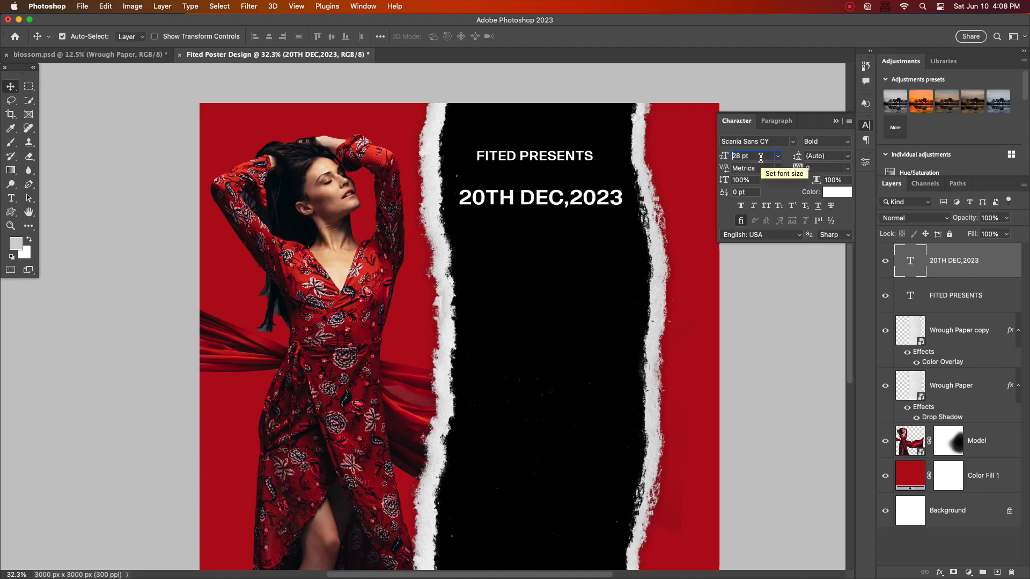
pyautogui.moveTo(589, 202); pyautogui.dragTo(573, 201)
pyautogui.click(792, 141)
pyautogui.click(793, 142)
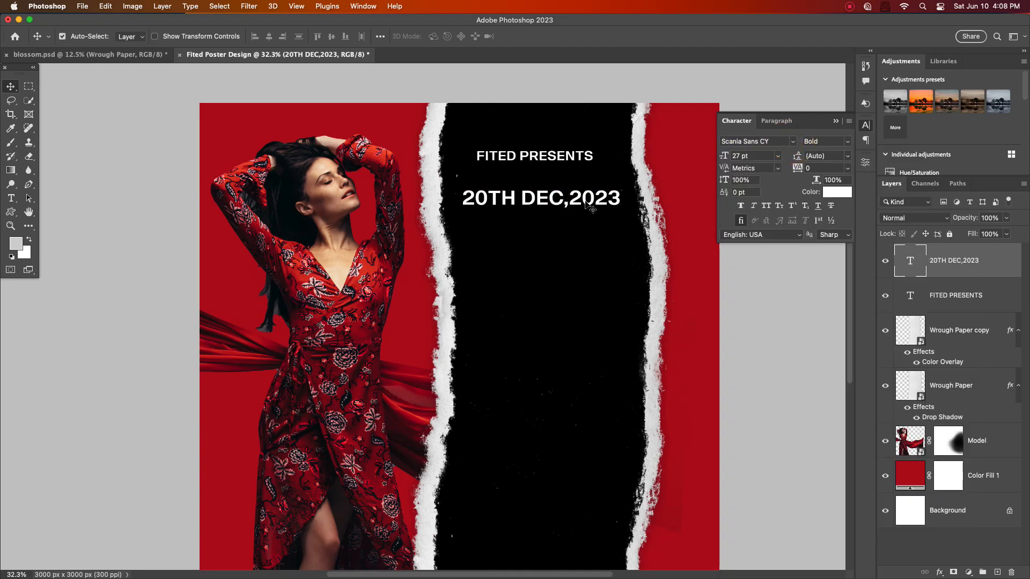
# Step: Change the date text to read "20TH DEC 10AM"
pyautogui.doubleClick(565, 205)
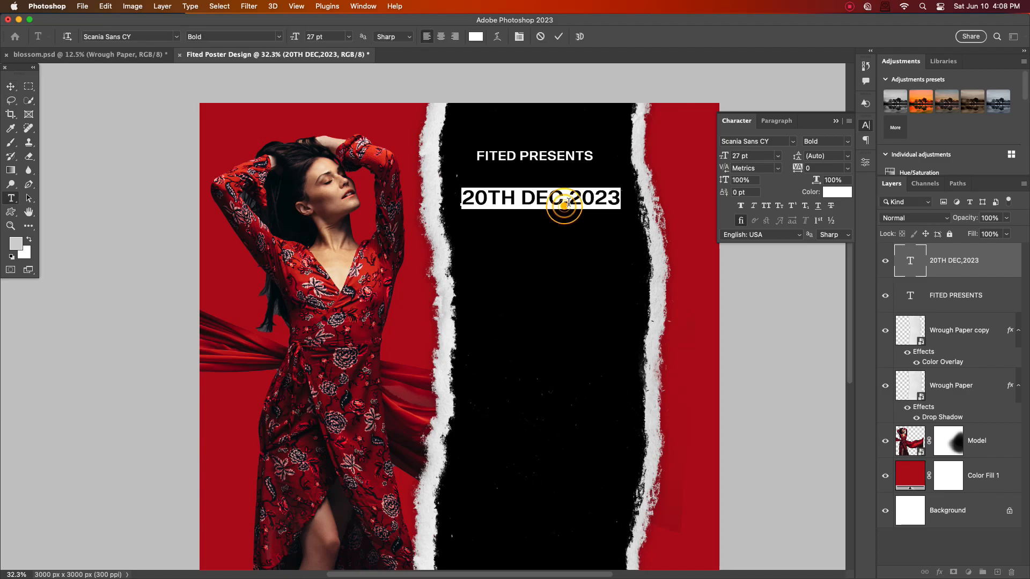
pyautogui.click(568, 196)
pyautogui.press('Escape')
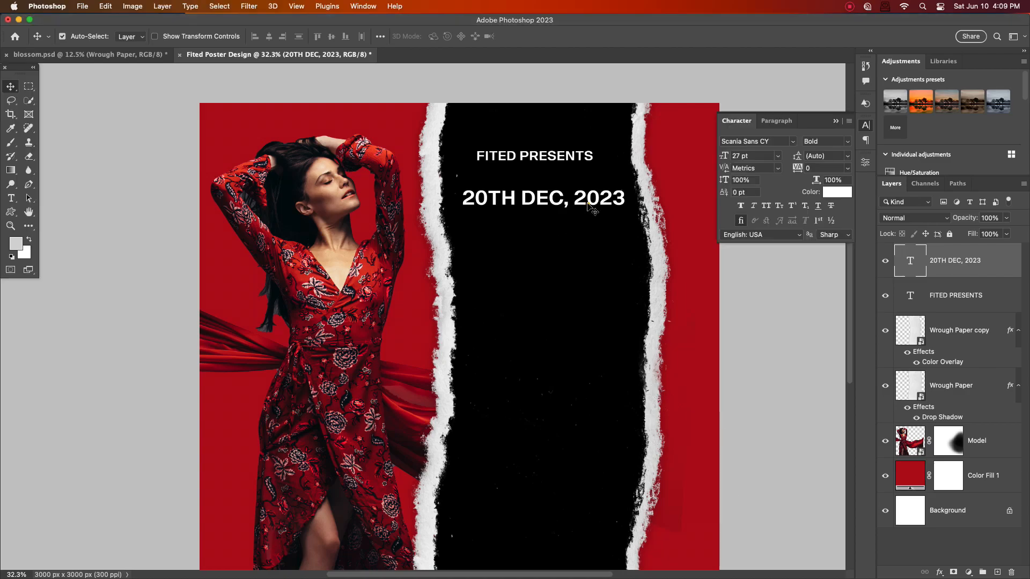
pyautogui.doubleClick(595, 199)
pyautogui.click(597, 200)
pyautogui.click(616, 202)
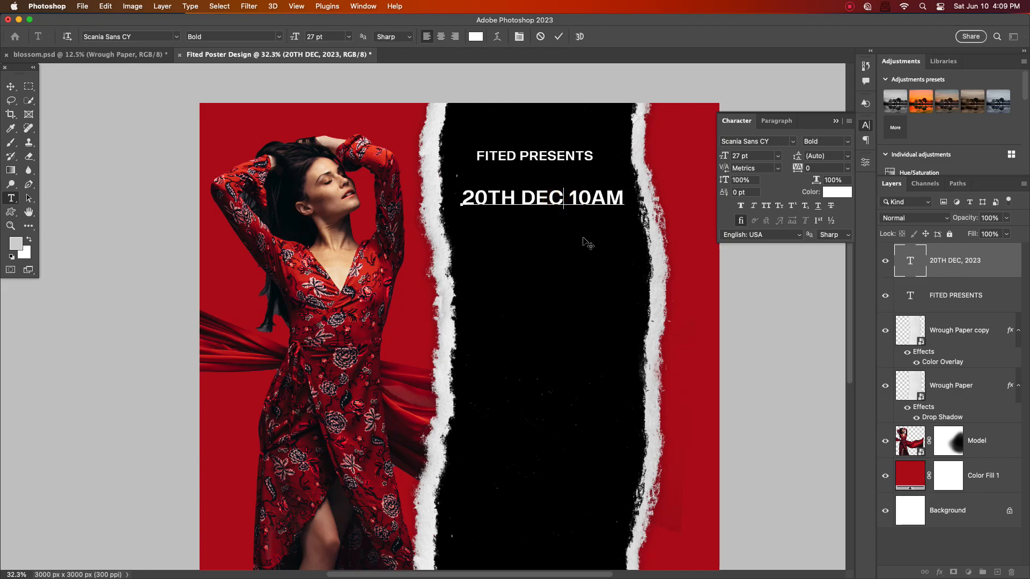
pyautogui.click(556, 37)
pyautogui.press('v')
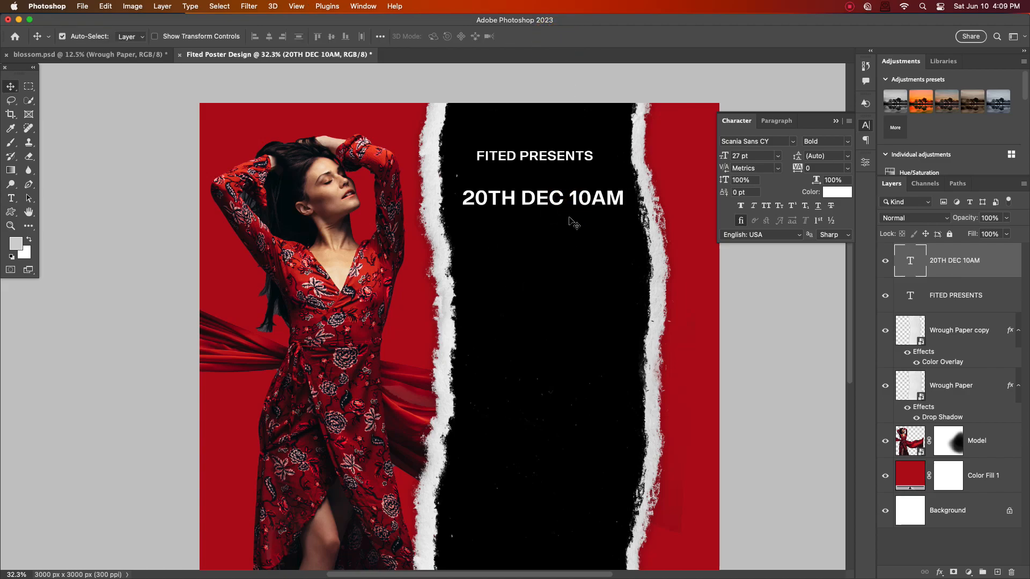
# Step: Set the word 20TH in the date line to the Regular font style
pyautogui.doubleClick(559, 203)
pyautogui.click(563, 202)
pyautogui.doubleClick(560, 200)
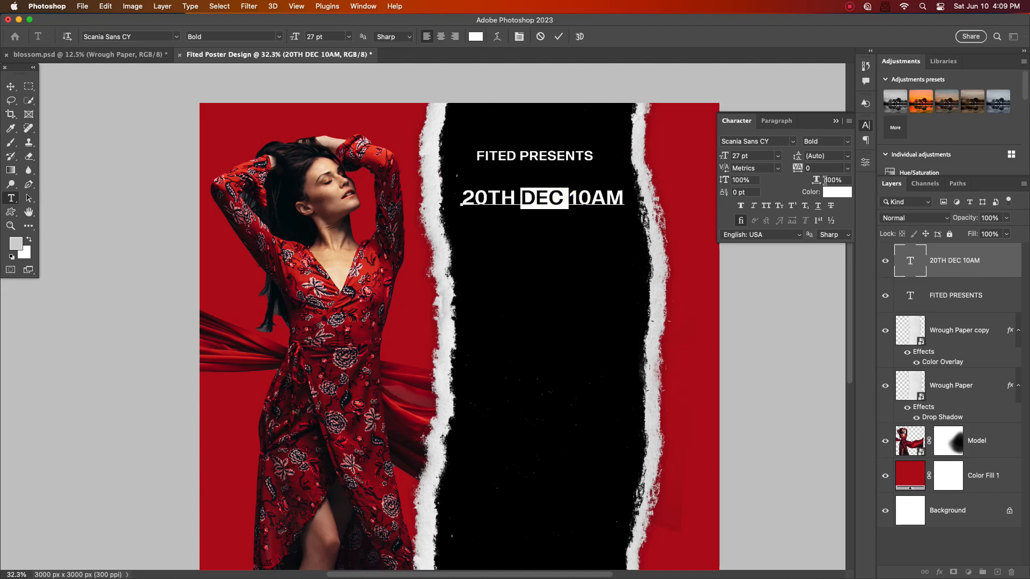
pyautogui.click(846, 142)
pyautogui.click(839, 151)
pyautogui.click(590, 198)
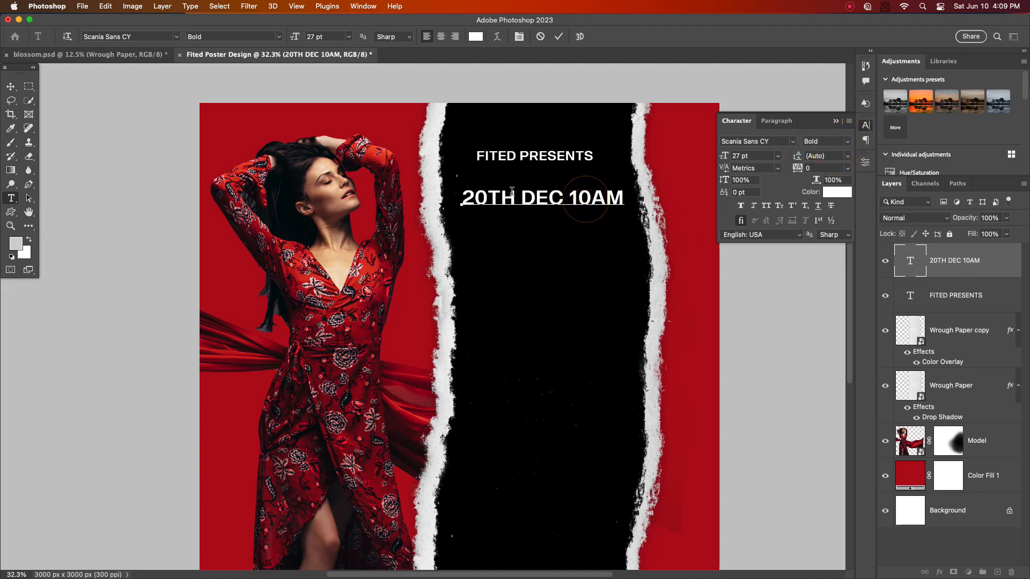
pyautogui.doubleClick(514, 197)
pyautogui.click(847, 142)
pyautogui.click(840, 125)
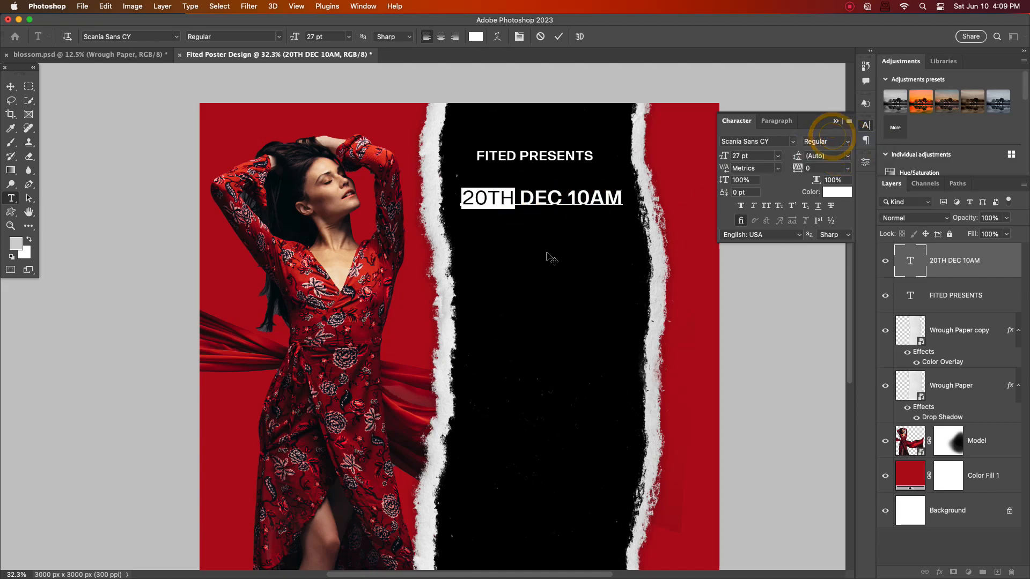
pyautogui.click(559, 37)
# Step: Recolour 10AM in the date line with the red sampled from the poster background
pyautogui.doubleClick(565, 198)
pyautogui.click(580, 196)
pyautogui.moveTo(569, 197); pyautogui.dragTo(694, 212)
pyautogui.click(836, 192)
pyautogui.click(375, 120)
pyautogui.click(712, 204)
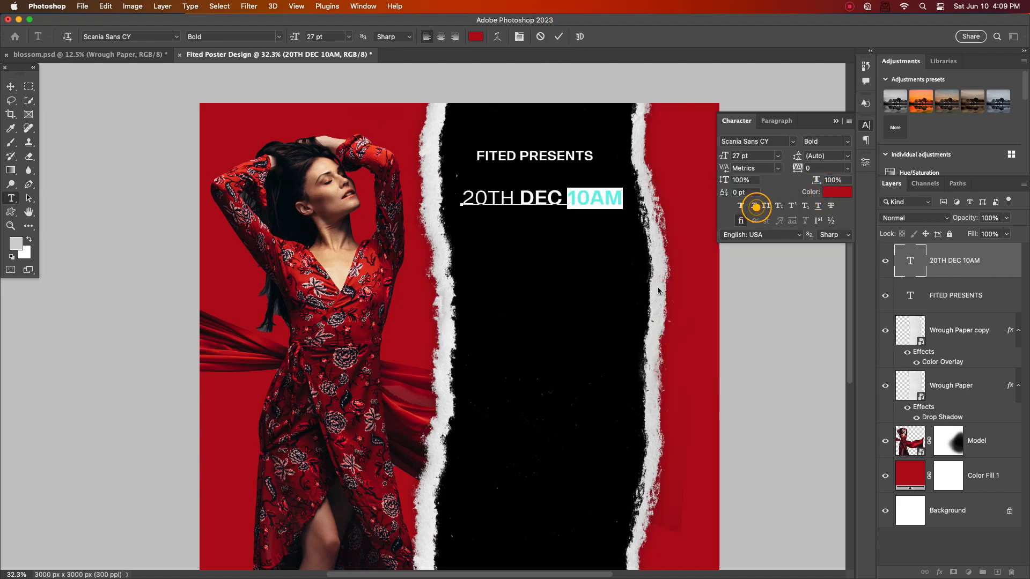
pyautogui.click(558, 36)
pyautogui.press('v')
# Step: Draw a rectangle about 982 × 174 px framing the line 20TH DEC 10AM
pyautogui.click(594, 216)
pyautogui.scroll(1, 594, 216)
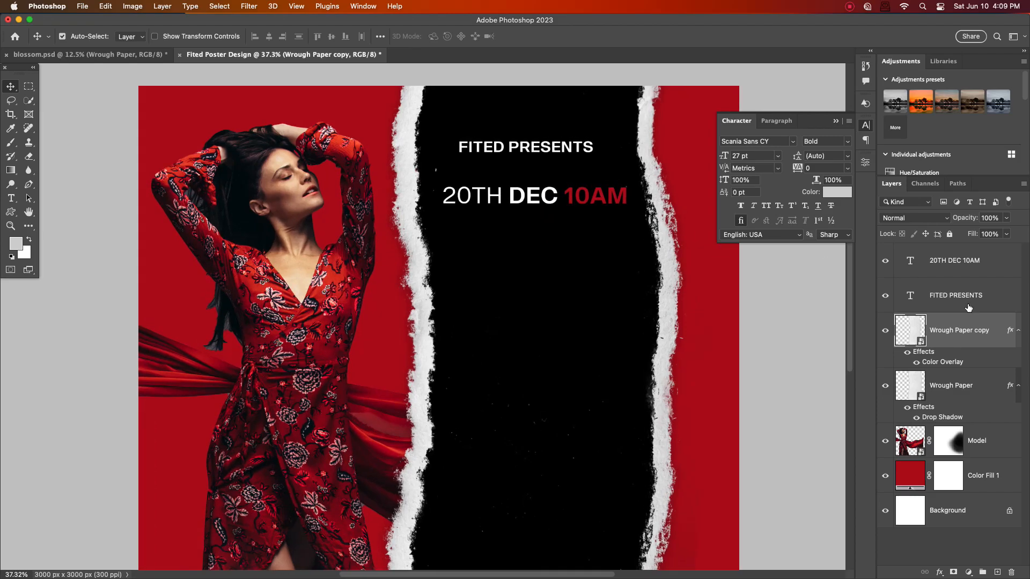
pyautogui.click(971, 275)
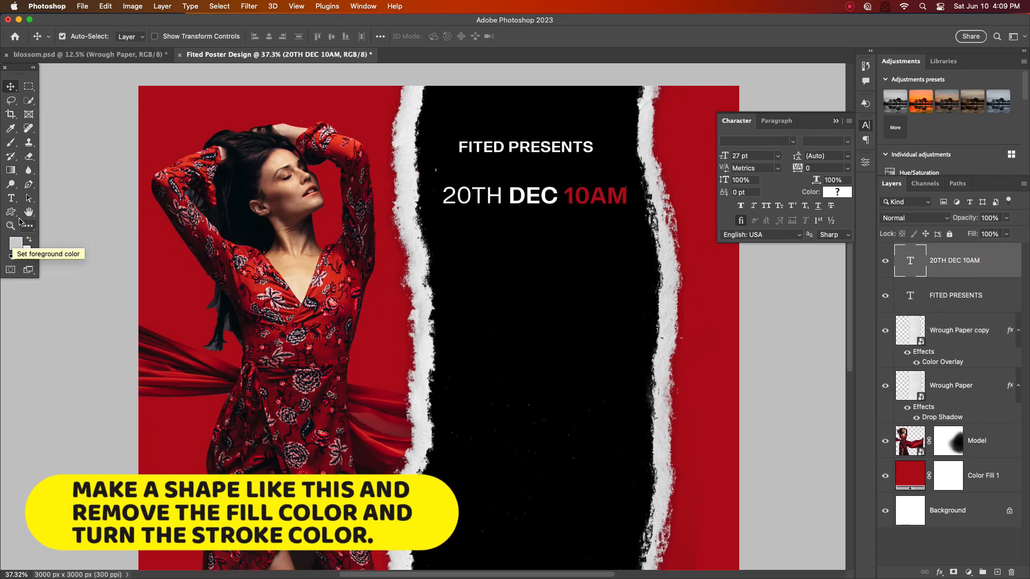
pyautogui.click(21, 215)
pyautogui.click(16, 213)
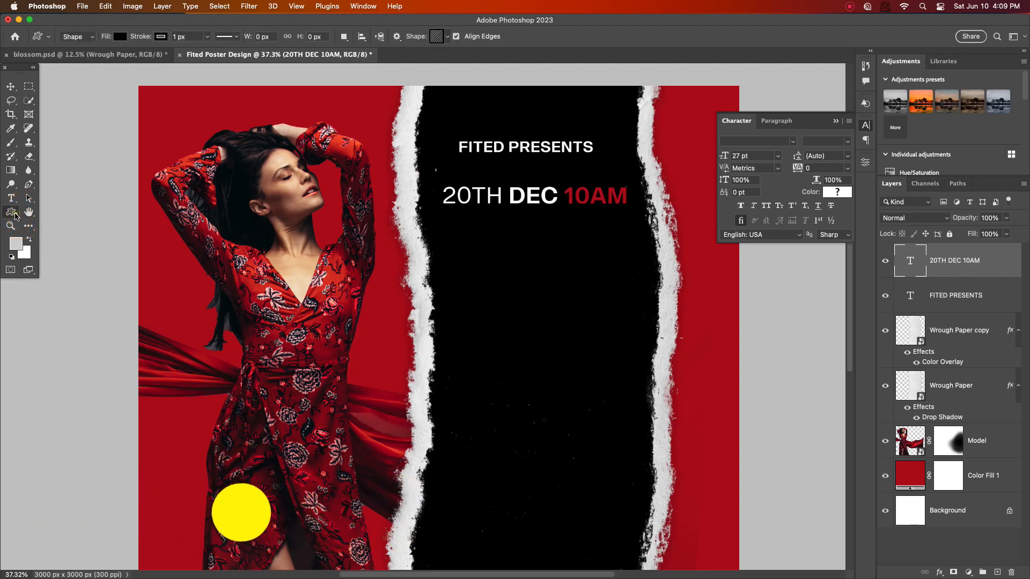
pyautogui.click(46, 210)
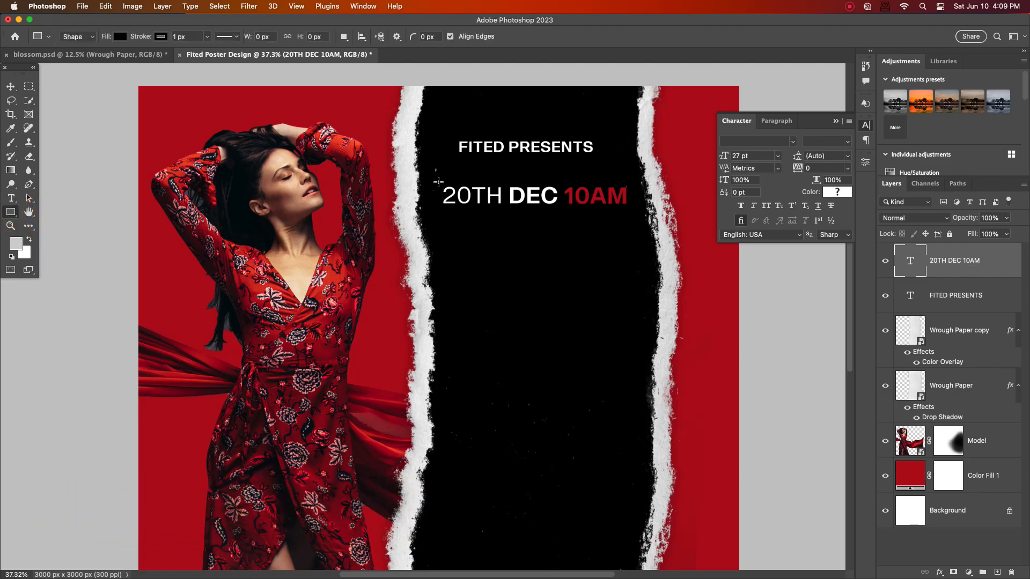
pyautogui.moveTo(436, 179); pyautogui.dragTo(633, 214)
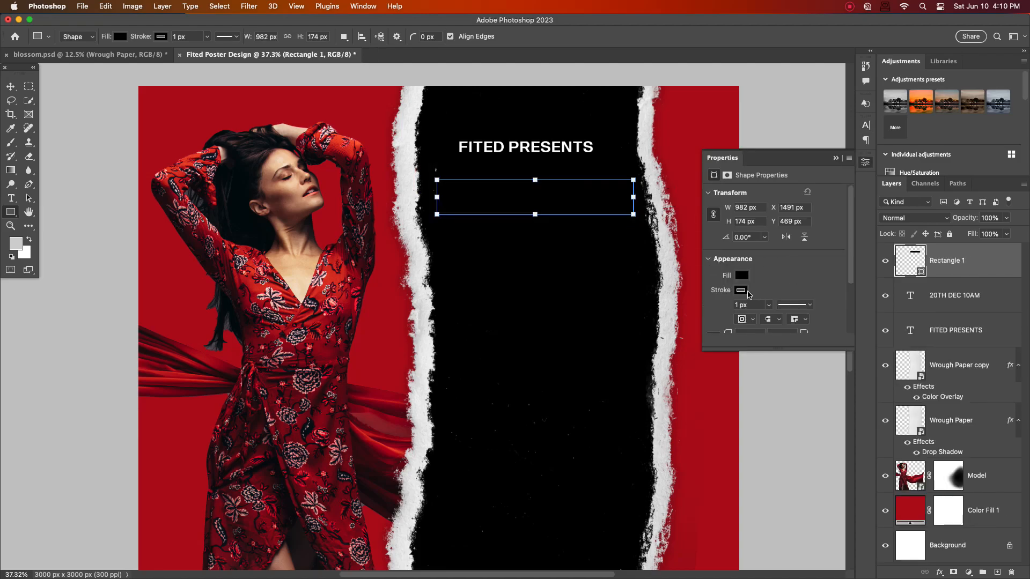
# Step: Remove the rectangle's fill and give it a white stroke 5 px wide
pyautogui.click(741, 283)
pyautogui.click(725, 294)
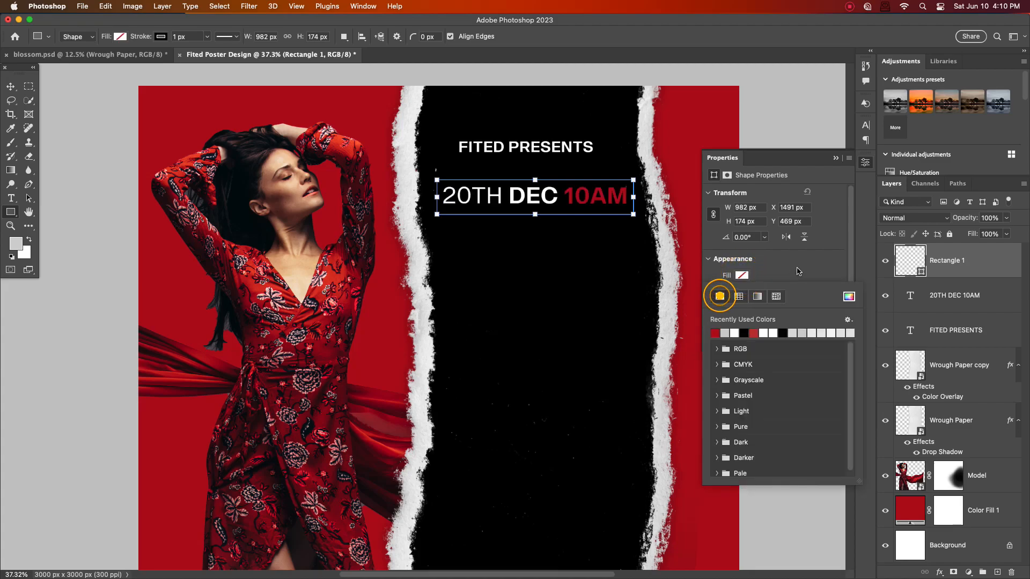
pyautogui.click(800, 268)
pyautogui.click(741, 290)
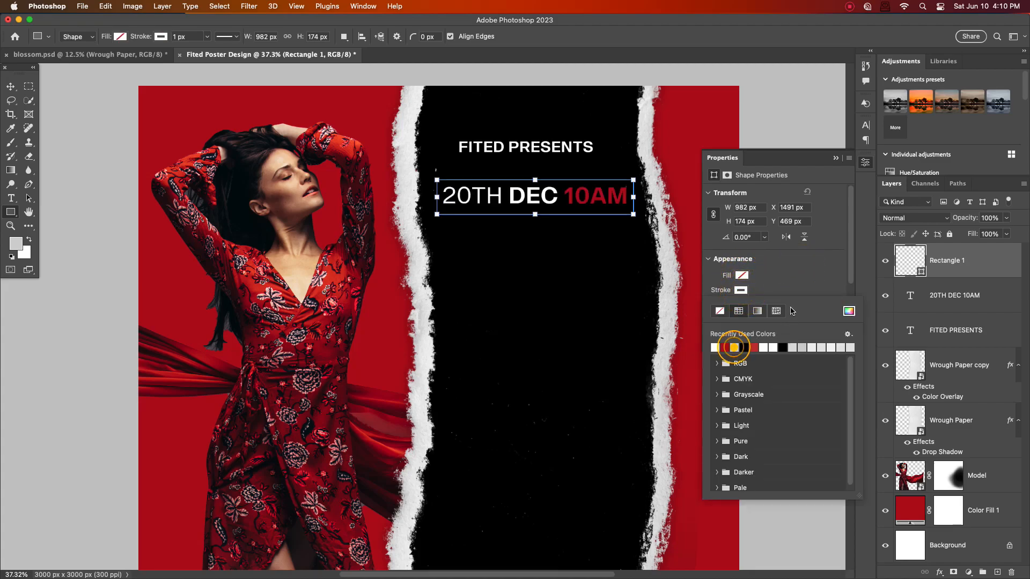
pyautogui.click(793, 277)
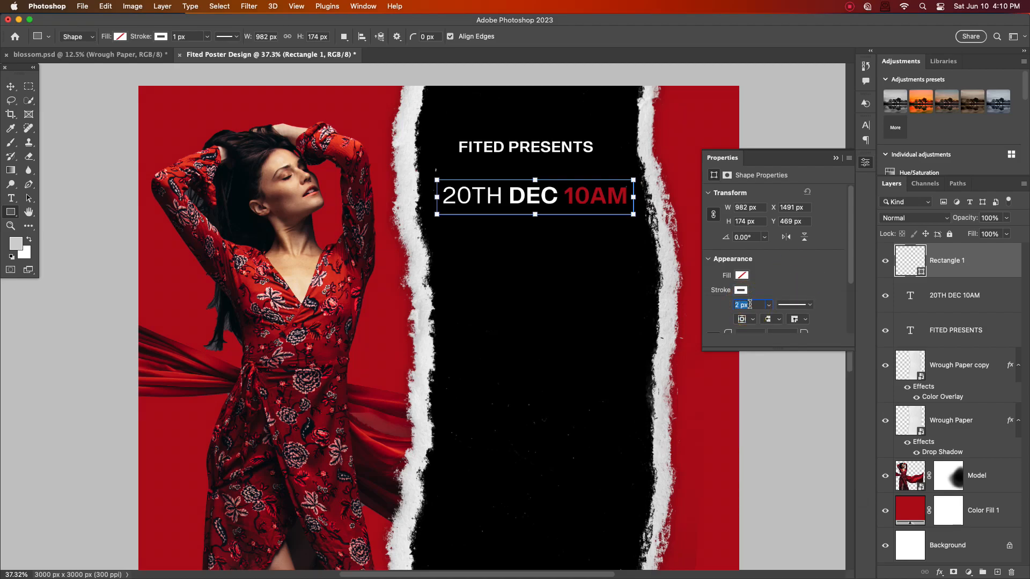
pyautogui.press('Up')
pyautogui.press('Return')
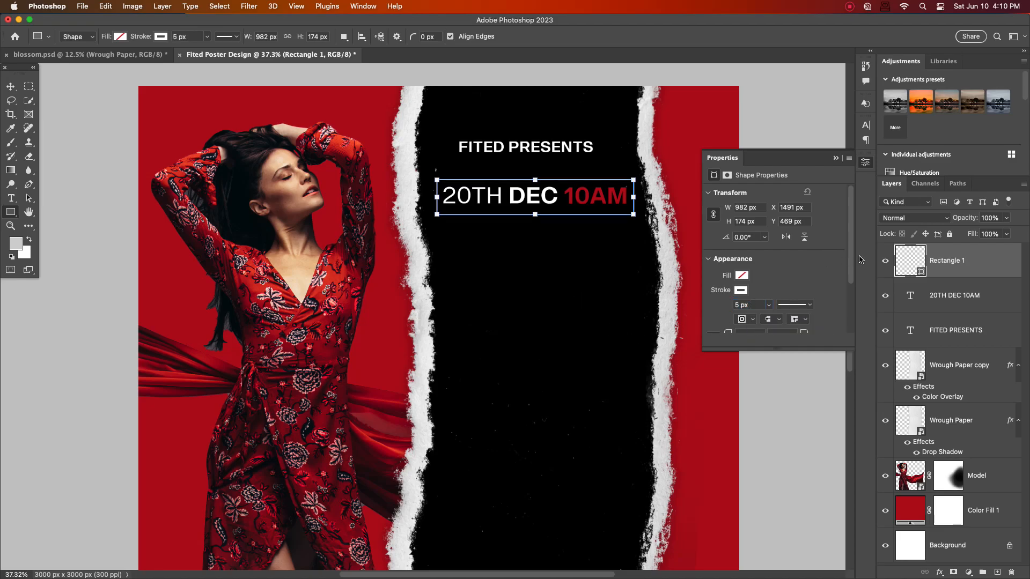
# Step: Round all four corners of the rectangle around the date to a 14 px radius
pyautogui.moveTo(850, 269); pyautogui.dragTo(812, 288)
pyautogui.click(823, 289)
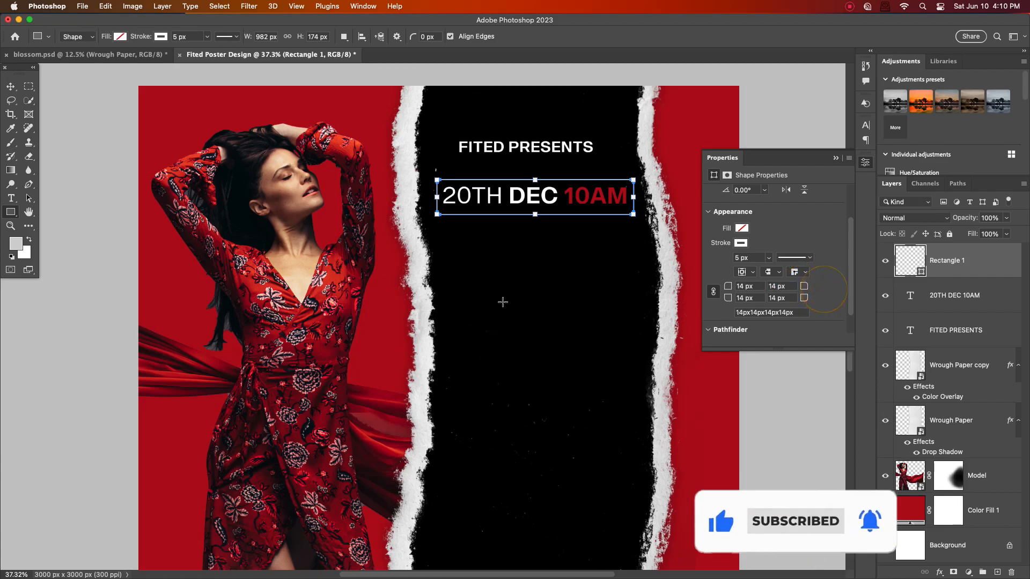
pyautogui.click(12, 87)
pyautogui.click(537, 277)
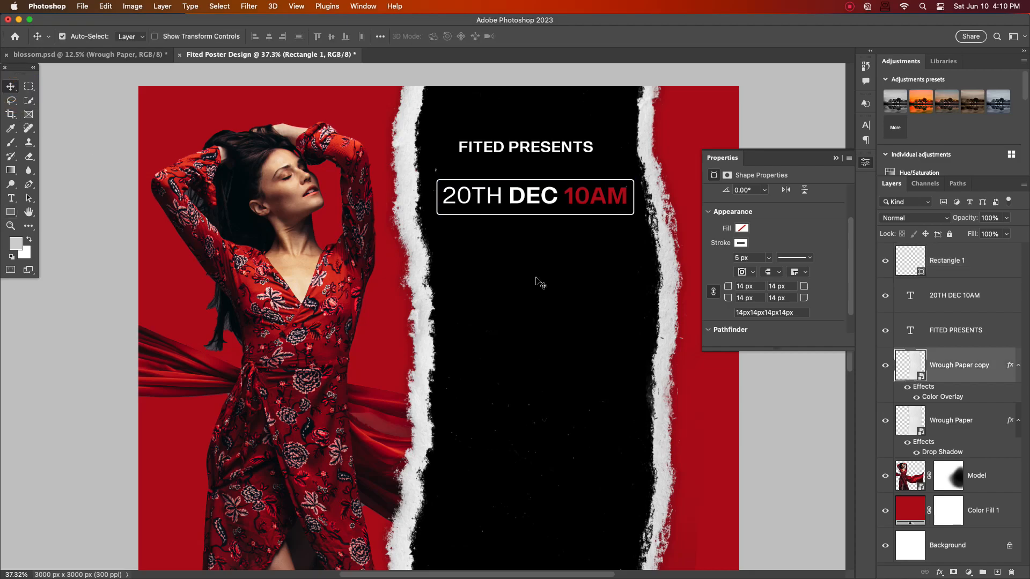
pyautogui.scroll(-1, 586, 266)
pyautogui.scroll(-5, 585, 267)
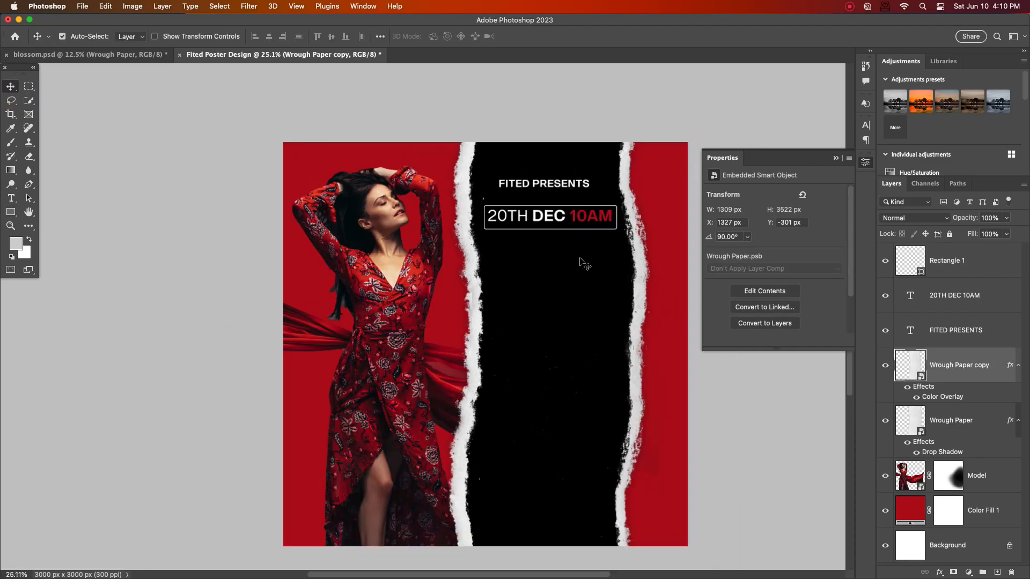
# Step: Shift the FITED PRESENTS heading slightly so it sits centred above the outlined date
pyautogui.scroll(5, 581, 260)
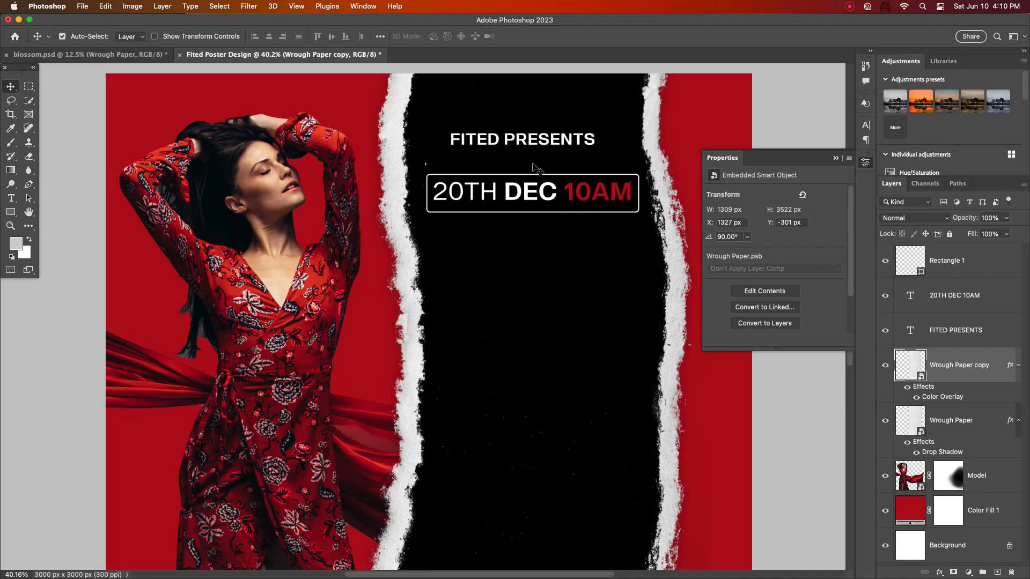
pyautogui.moveTo(527, 144); pyautogui.dragTo(537, 149)
pyautogui.press('super+minus')
# Step: Add the text FRIDAY and position it in the middle of the black strip below the outlined date
pyautogui.press('t')
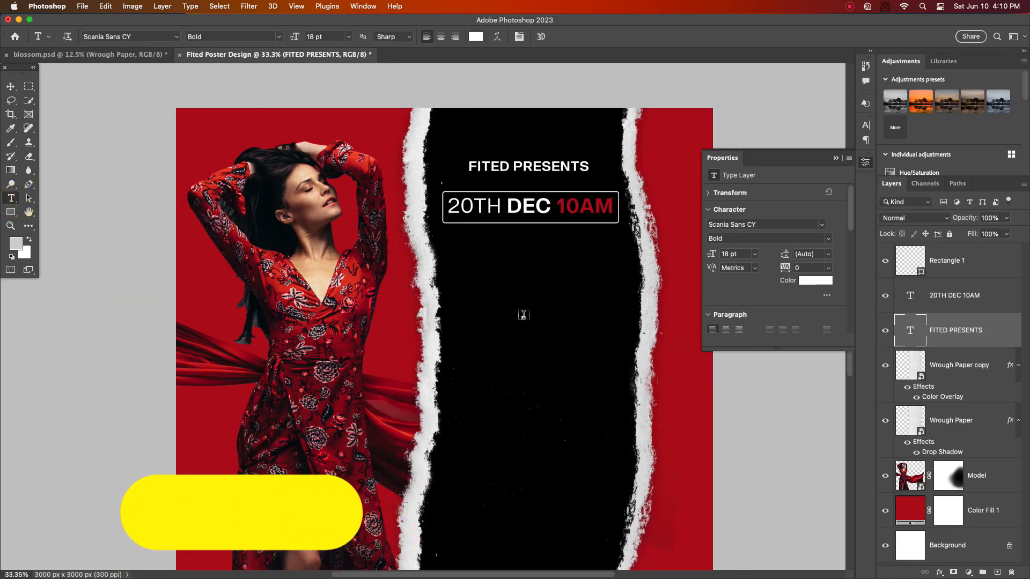
pyautogui.click(522, 316)
pyautogui.write('FR')
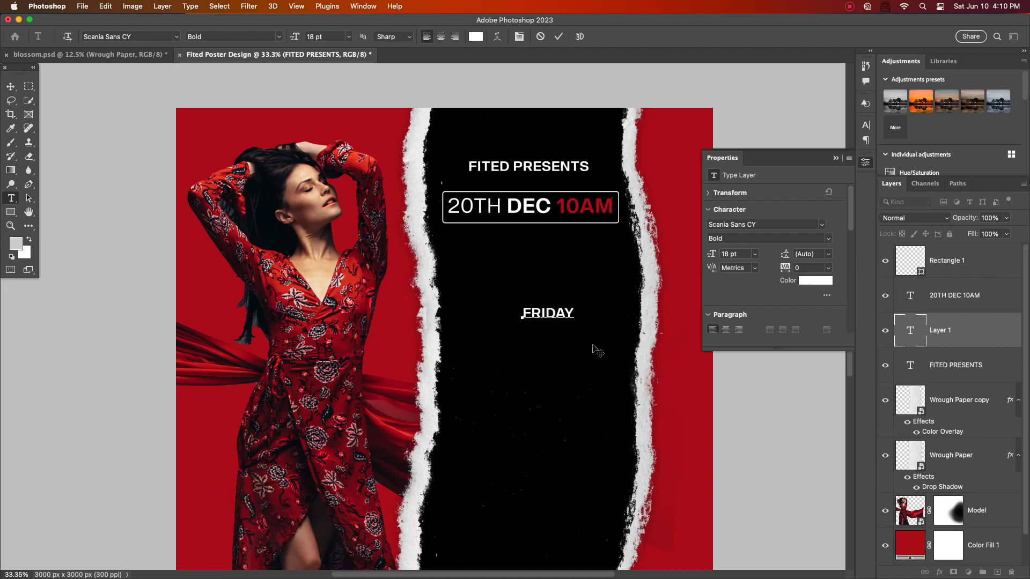
pyautogui.write('IDAY')
pyautogui.click(10, 87)
pyautogui.moveTo(545, 316); pyautogui.dragTo(537, 317)
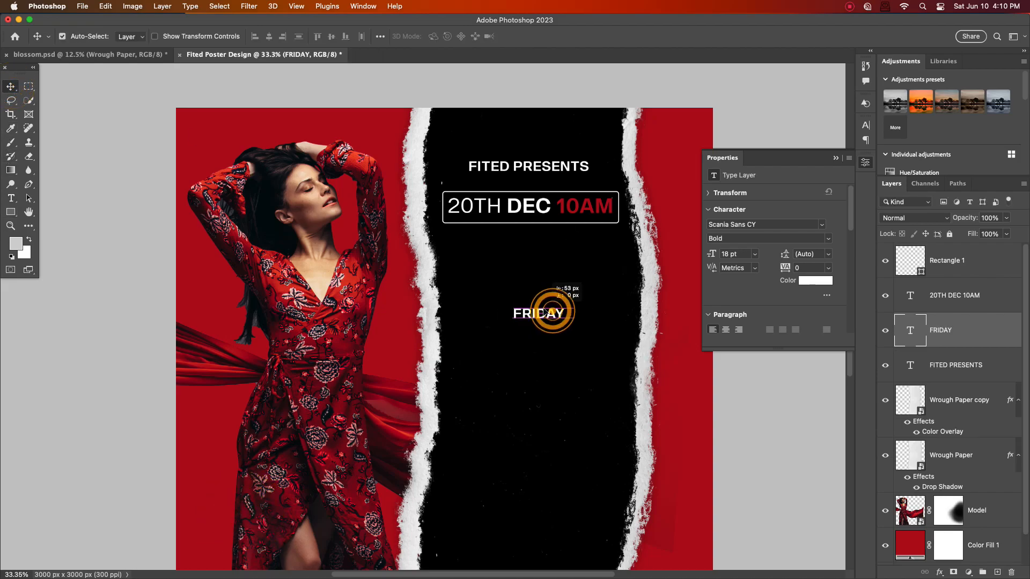
# Step: Change the font of the FRIDAY text to Humane Bold
pyautogui.click(834, 157)
pyautogui.click(865, 126)
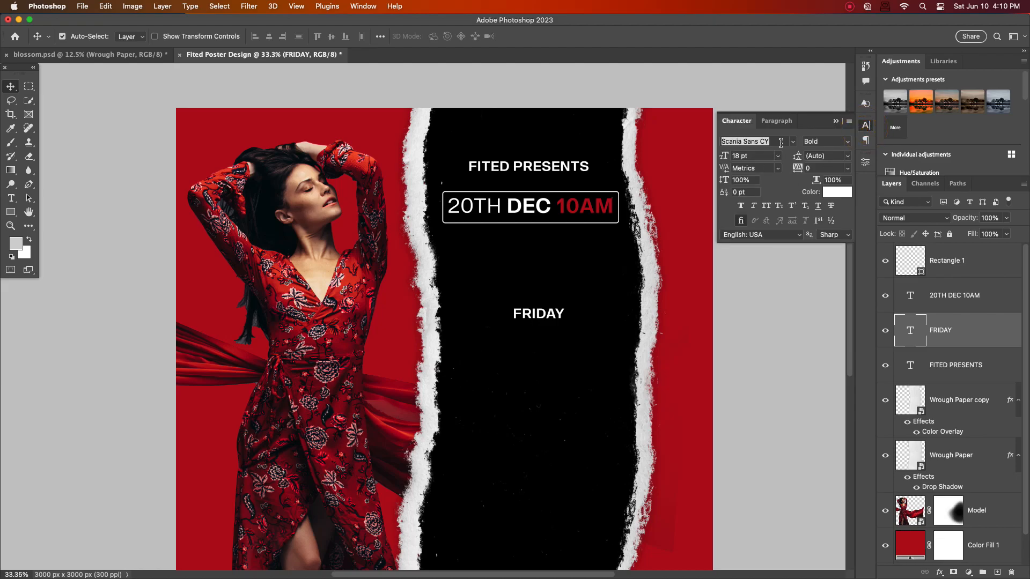
pyautogui.press('u')
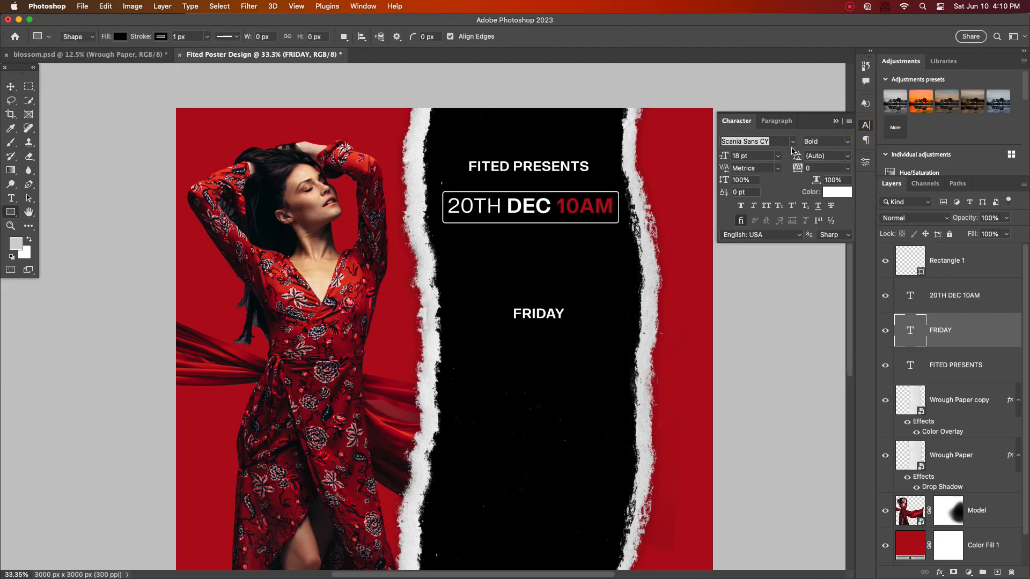
pyautogui.click(776, 141)
pyautogui.write('FU')
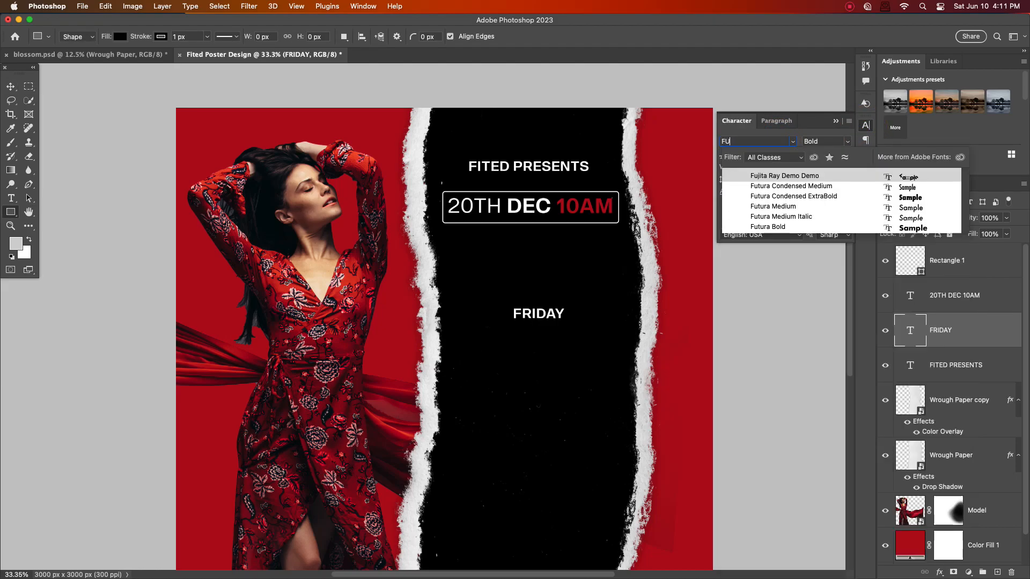
pyautogui.press('BackSpace')
pyautogui.press('BackSpace')
pyautogui.write('HUM')
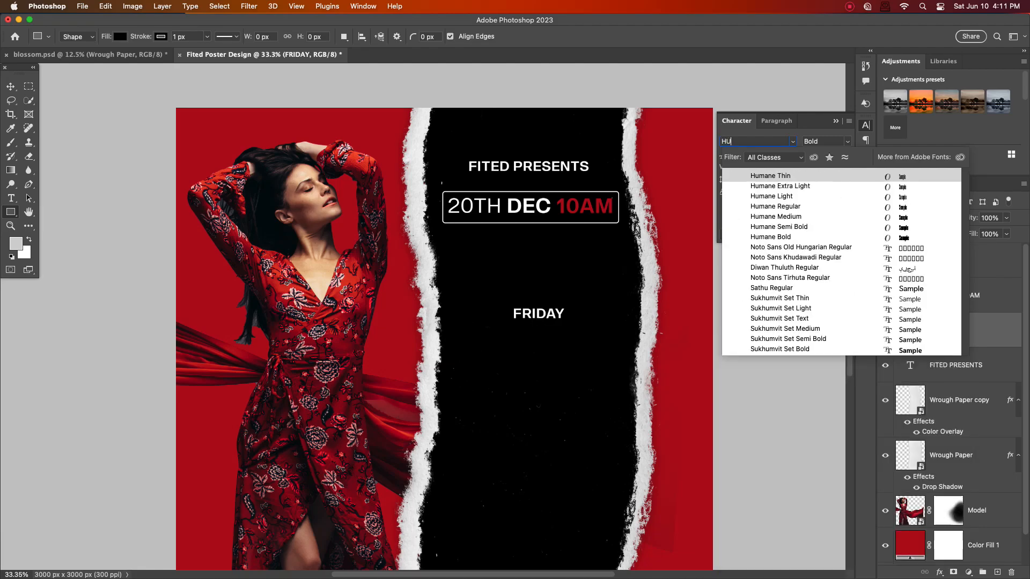
pyautogui.click(797, 237)
pyautogui.click(12, 97)
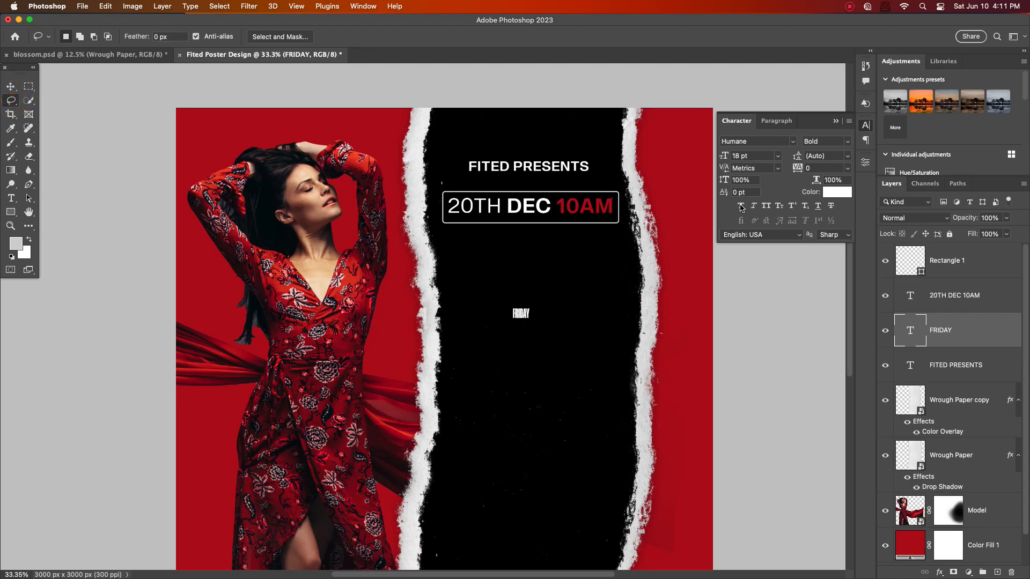
# Step: Enlarge the FRIDAY text to 150 pt and move it into the black strip just beneath the outlined date
pyautogui.click(777, 156)
pyautogui.click(753, 344)
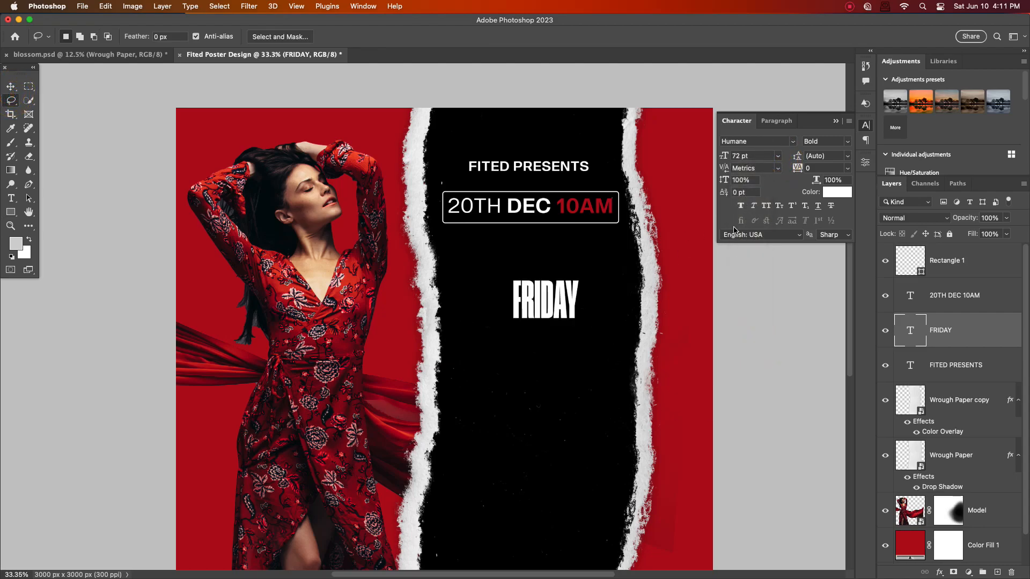
pyautogui.click(777, 157)
pyautogui.click(753, 353)
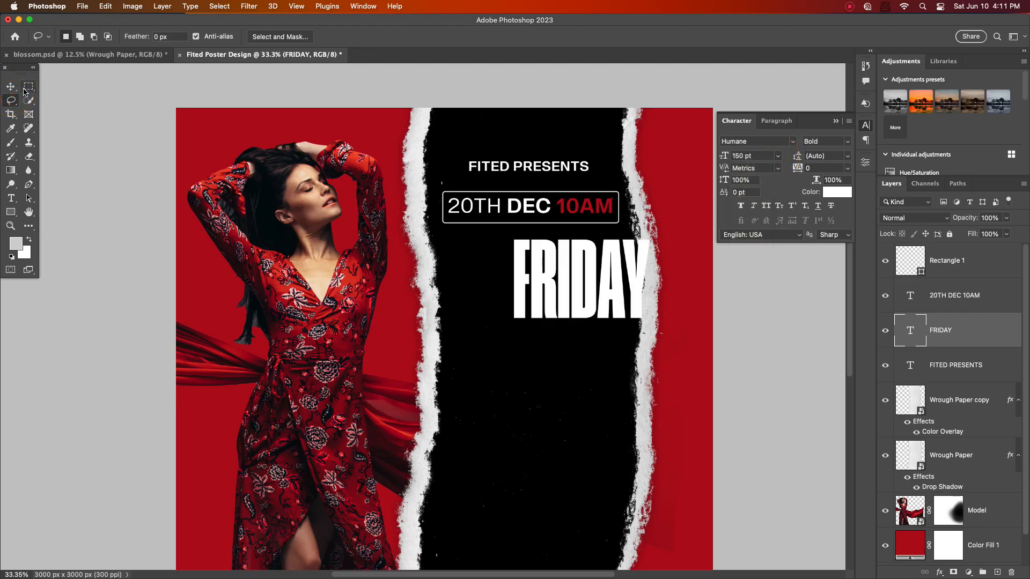
pyautogui.click(10, 87)
pyautogui.moveTo(573, 292); pyautogui.dragTo(521, 310)
# Step: Set the FRIDAY text to the Medium style at 184 pt with a tracking of 25
pyautogui.click(847, 142)
pyautogui.click(825, 166)
pyautogui.moveTo(724, 160); pyautogui.dragTo(742, 161)
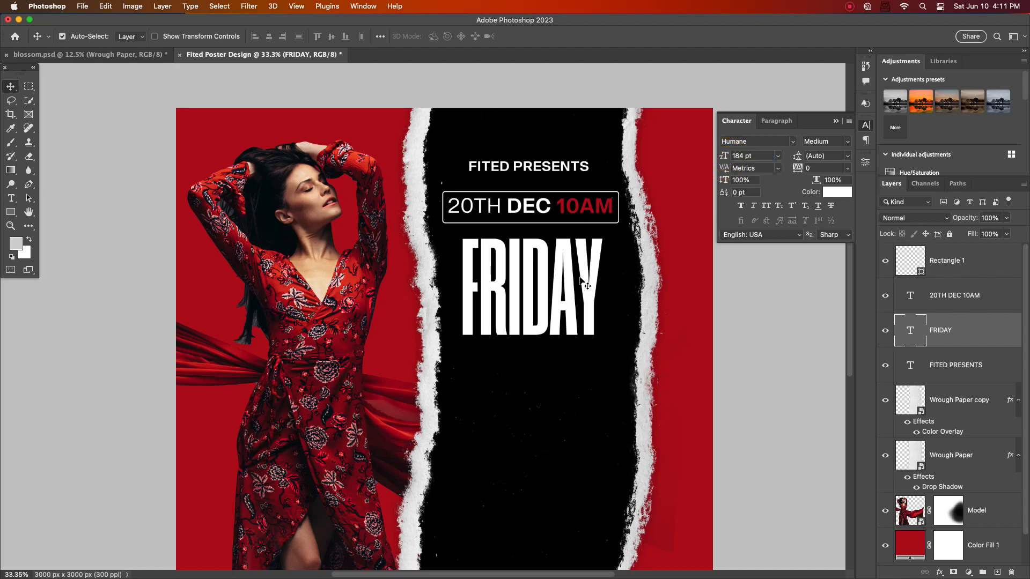
pyautogui.click(844, 172)
pyautogui.click(822, 292)
# Step: Move the FRIDAY text lower to leave a wider gap below the outlined date
pyautogui.moveTo(569, 288); pyautogui.dragTo(573, 324)
pyautogui.scroll(-5, 522, 396)
pyautogui.scroll(3, 531, 384)
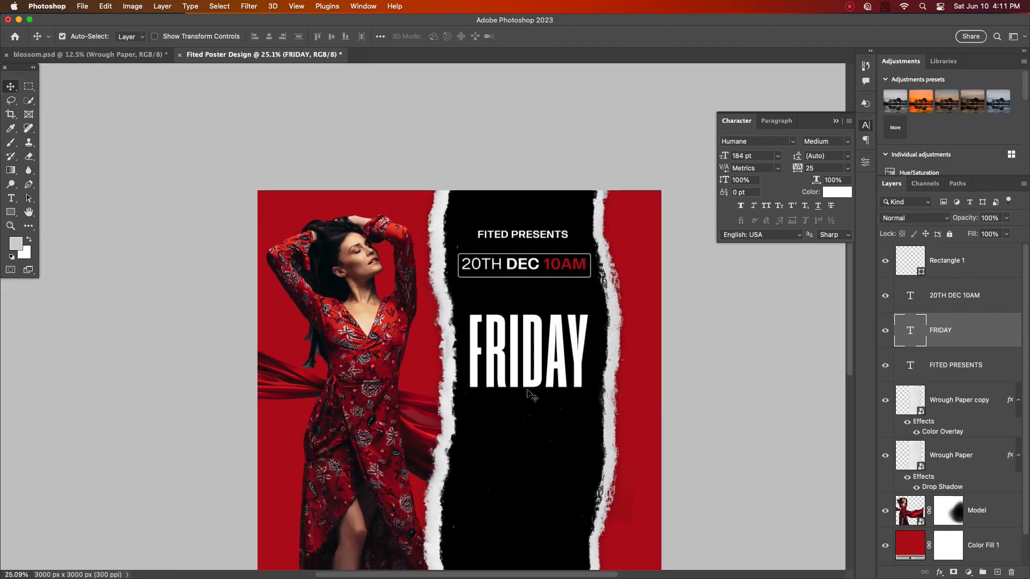
pyautogui.moveTo(497, 434); pyautogui.dragTo(512, 350)
pyautogui.scroll(1, 544, 284)
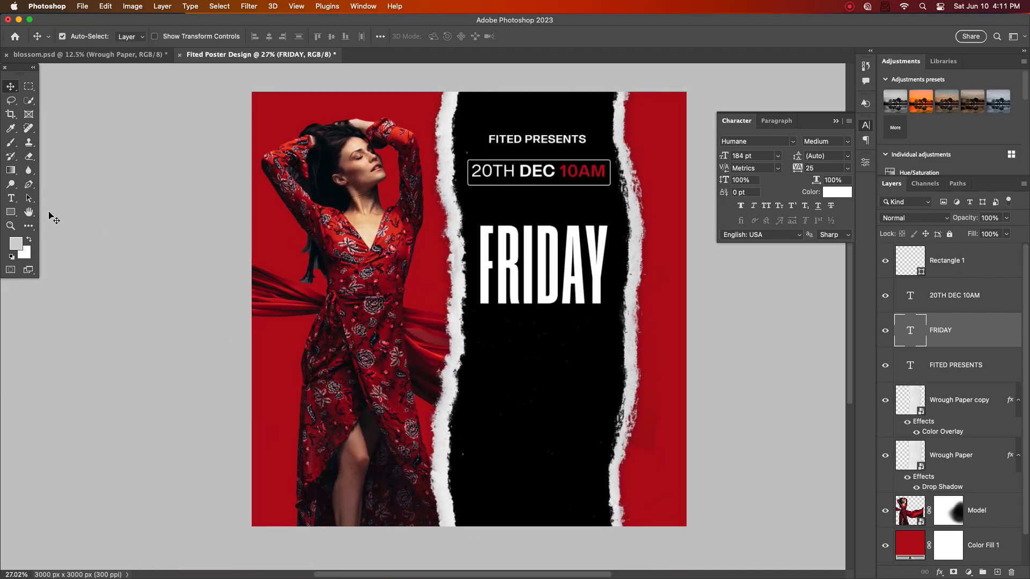
# Step: Add the text Sales and place it in the black strip beneath FRIDAY
pyautogui.click(11, 199)
pyautogui.click(511, 403)
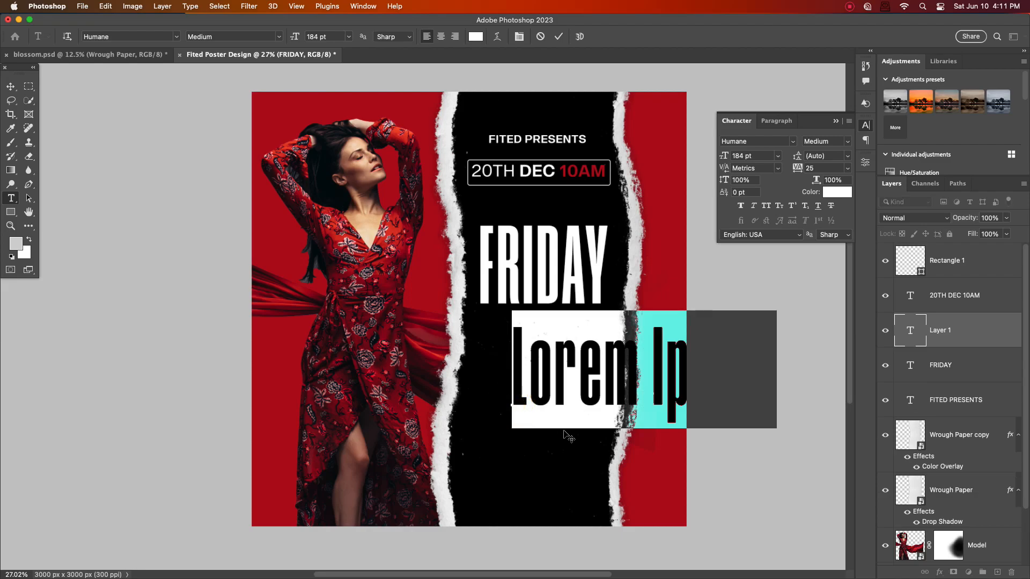
pyautogui.write('Sales')
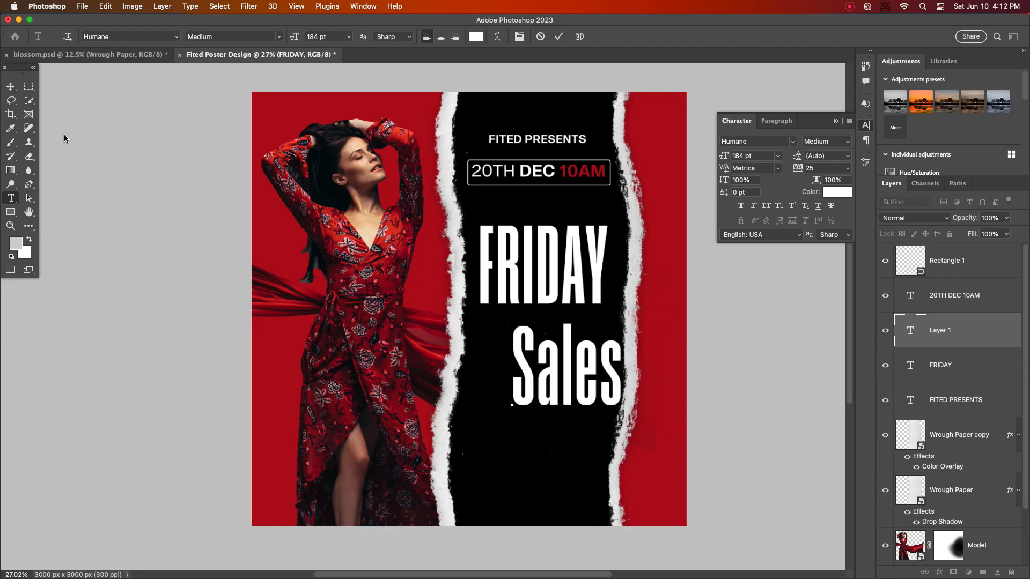
pyautogui.click(9, 86)
pyautogui.moveTo(579, 380); pyautogui.dragTo(566, 380)
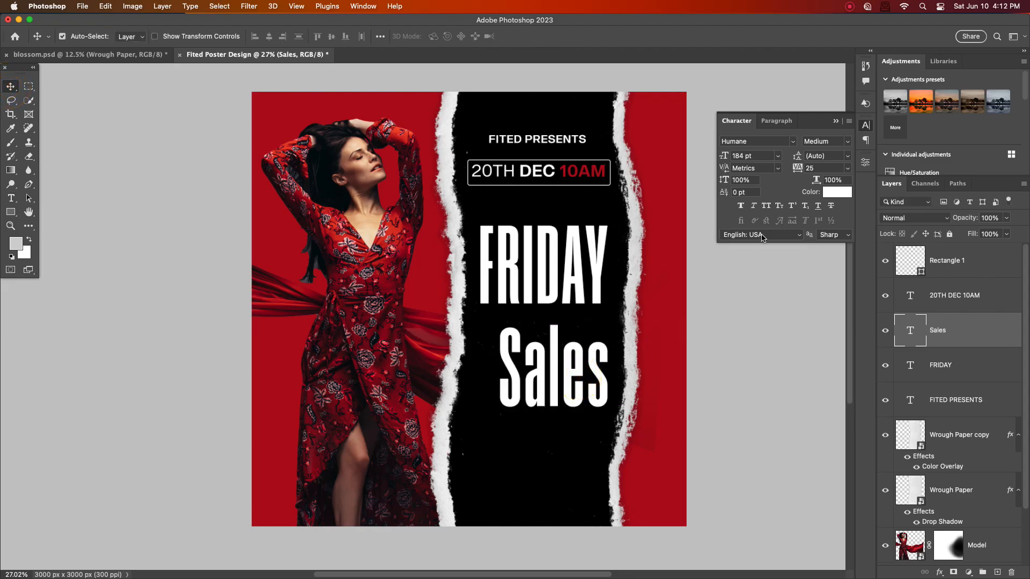
# Step: Change the Sales text to the Holybuck font in the Bold style
pyautogui.click(792, 142)
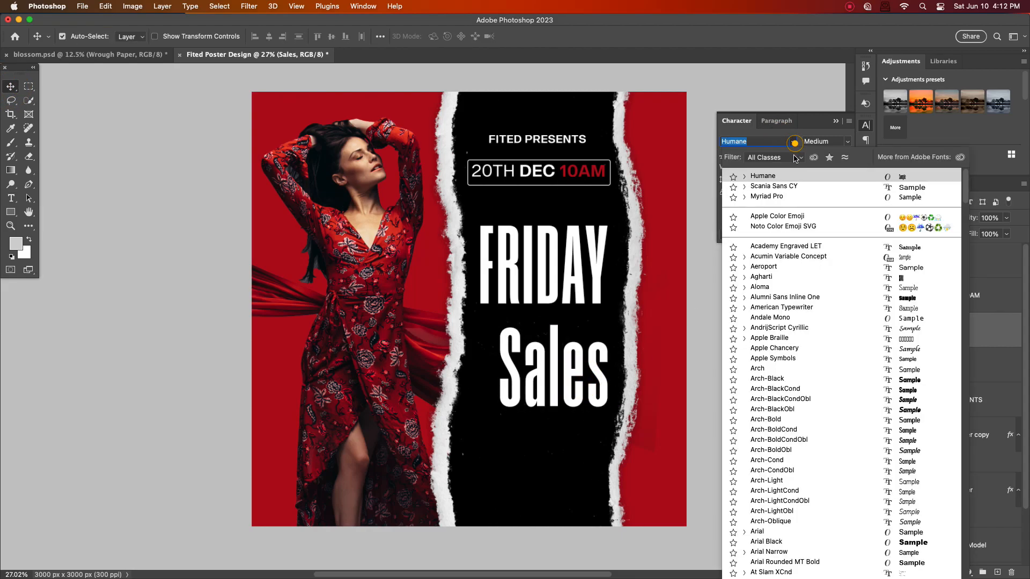
pyautogui.scroll(-10, 838, 451)
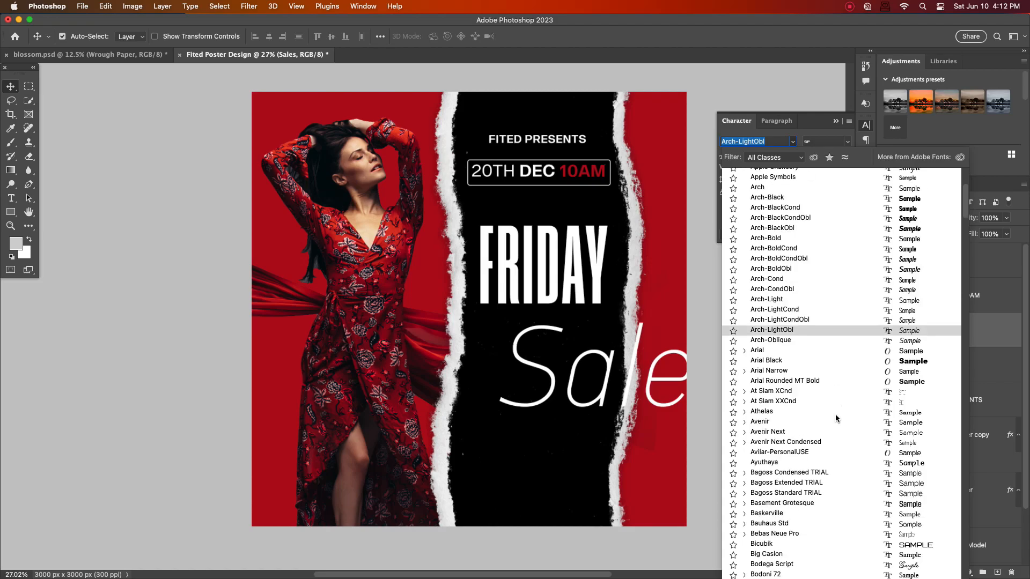
pyautogui.scroll(-7, 822, 478)
pyautogui.scroll(-4, 821, 451)
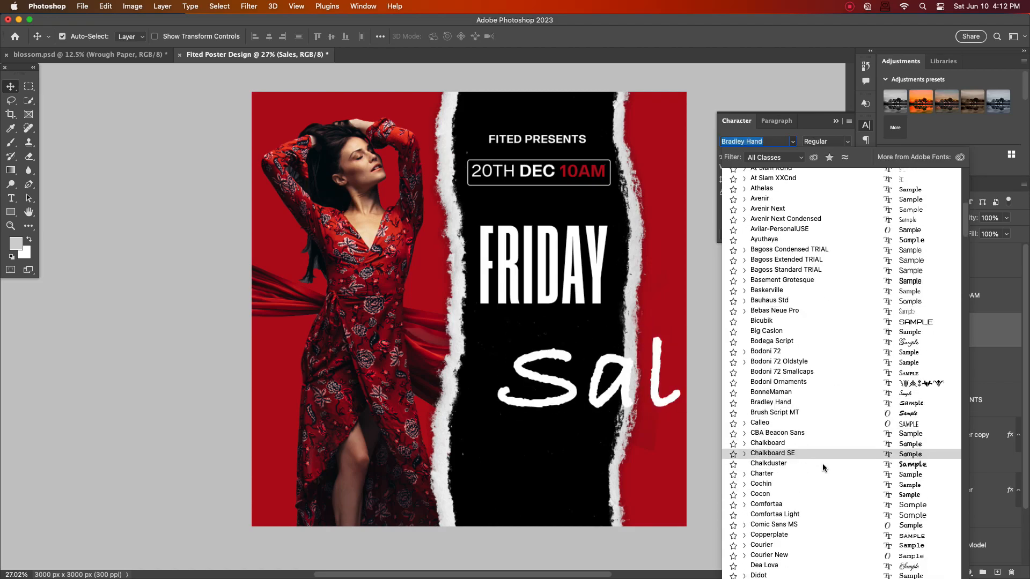
pyautogui.scroll(-7, 832, 366)
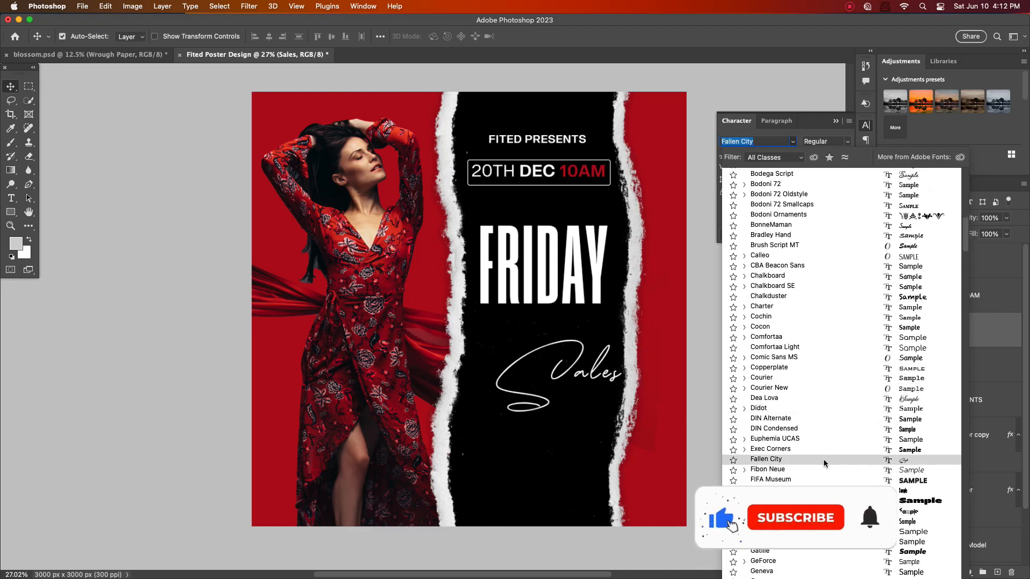
pyautogui.scroll(-6, 823, 445)
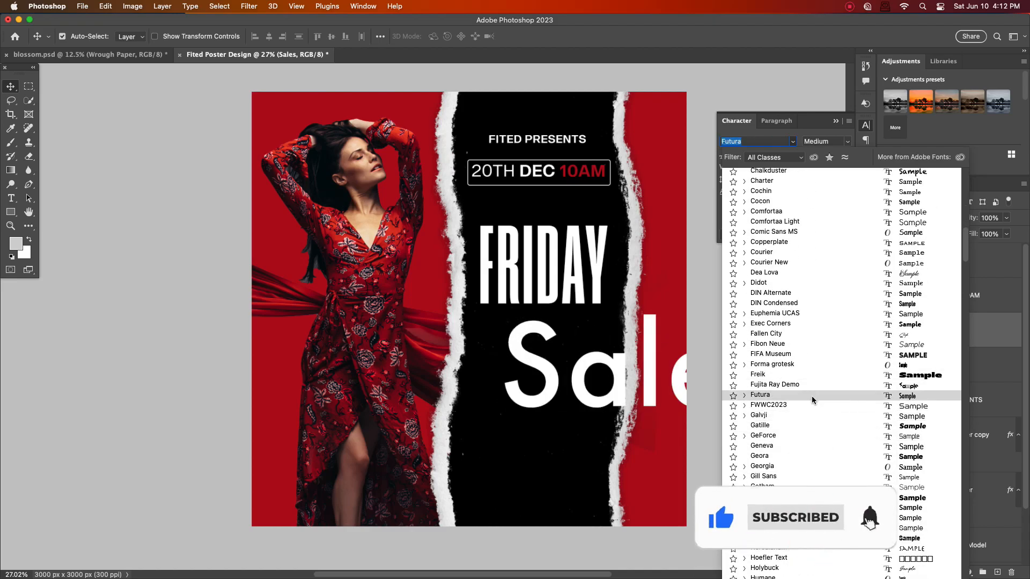
pyautogui.scroll(-3, 812, 384)
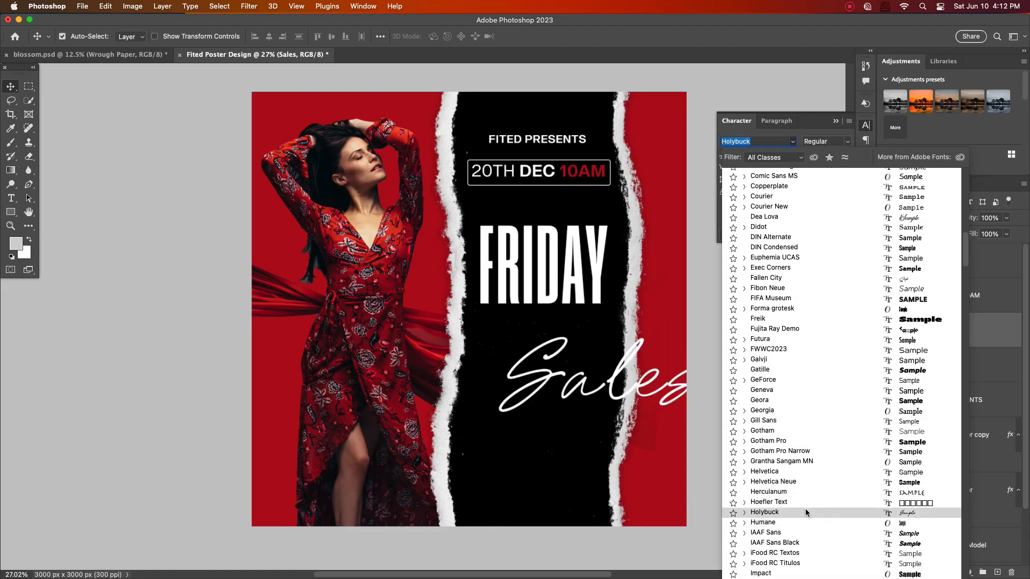
pyautogui.click(744, 512)
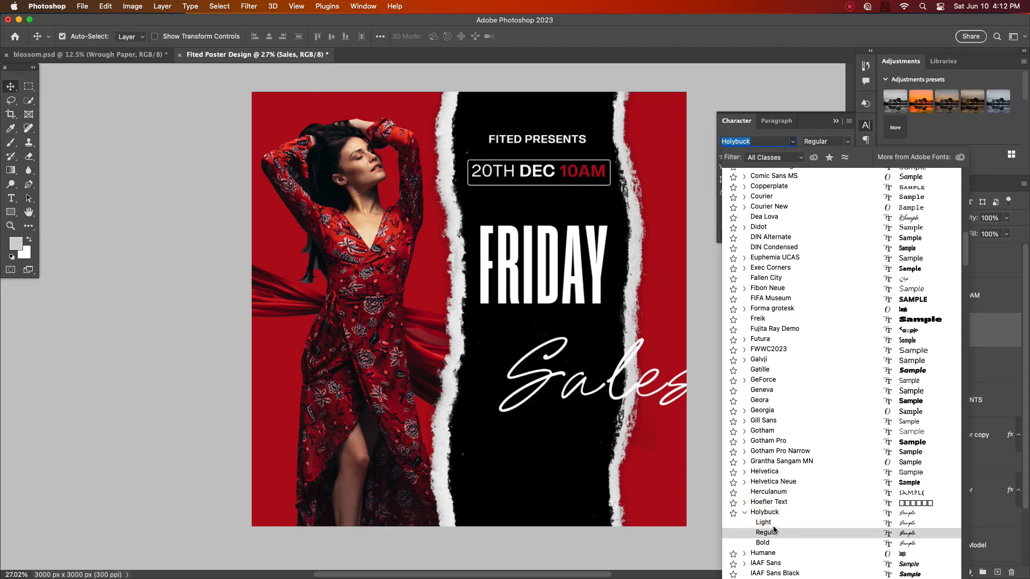
pyautogui.click(763, 542)
# Step: Scale the Sales text to about 58% and place it over the lower edge of FRIDAY
pyautogui.moveTo(638, 400); pyautogui.dragTo(597, 405)
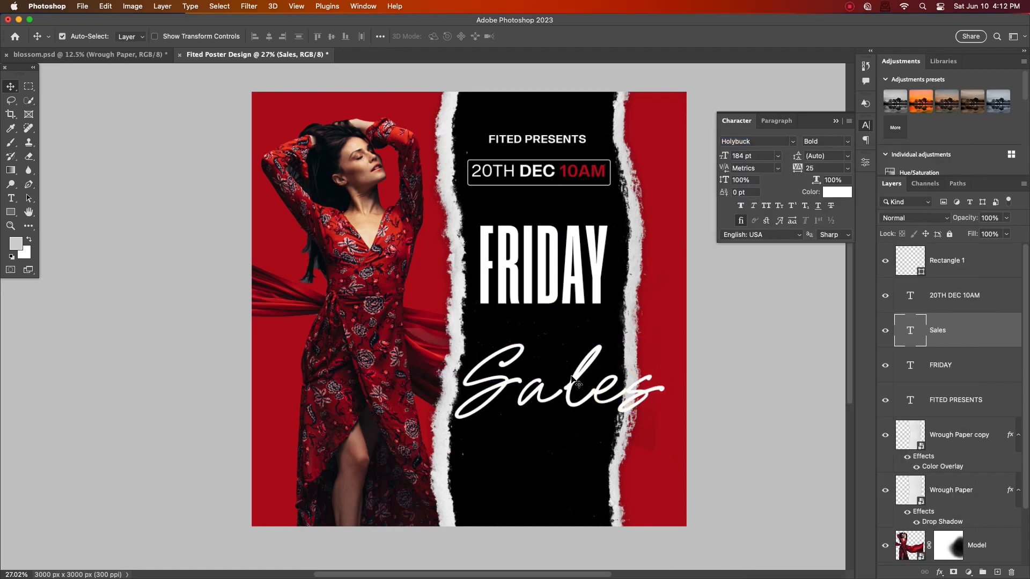
pyautogui.moveTo(577, 381); pyautogui.dragTo(577, 381)
pyautogui.press('super+t')
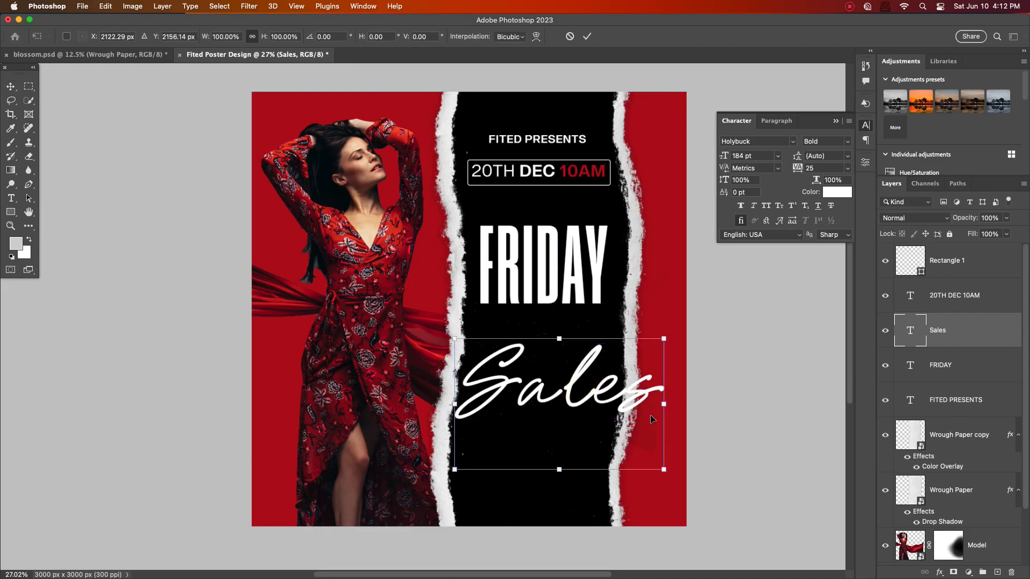
pyautogui.moveTo(664, 404); pyautogui.dragTo(576, 320)
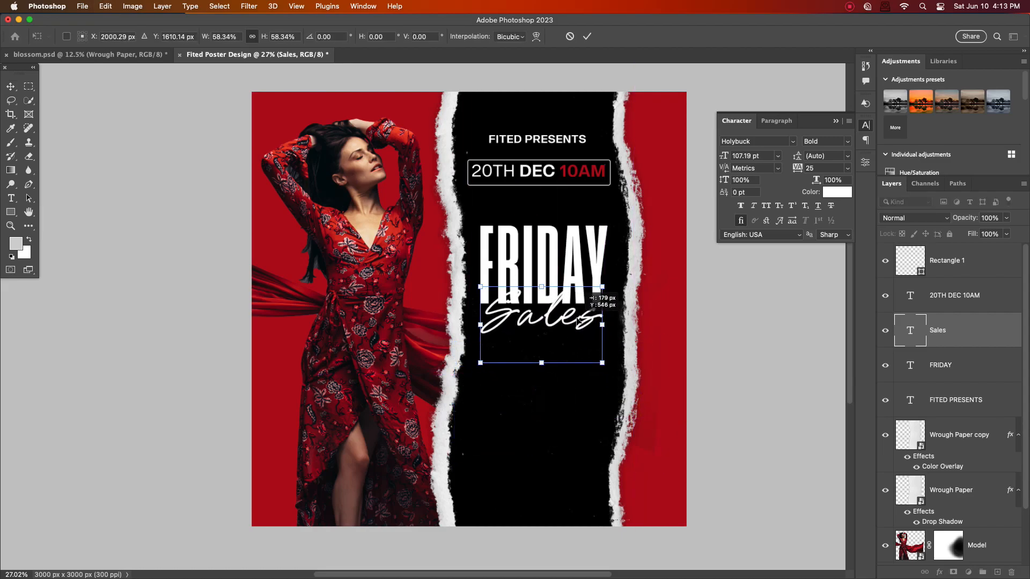
pyautogui.click(586, 36)
# Step: Stretch the Sales text to a vertical scale of 166% and lower it so only its tall strokes overlap FRIDAY
pyautogui.moveTo(724, 181); pyautogui.dragTo(749, 182)
pyautogui.moveTo(584, 316); pyautogui.dragTo(580, 332)
pyautogui.scroll(5, 579, 324)
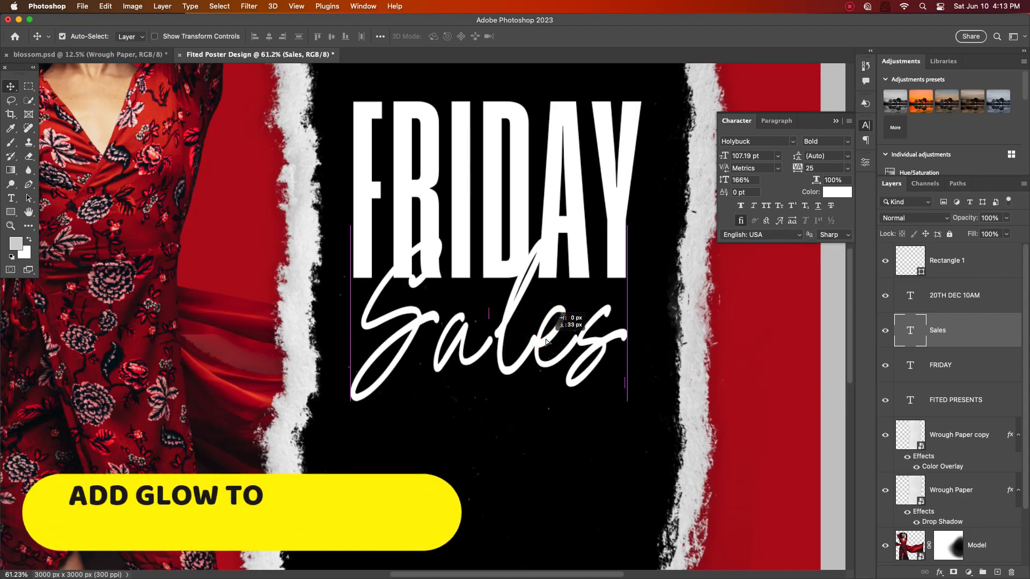
# Step: Color the Sales text golden yellow, fed100
pyautogui.click(836, 192)
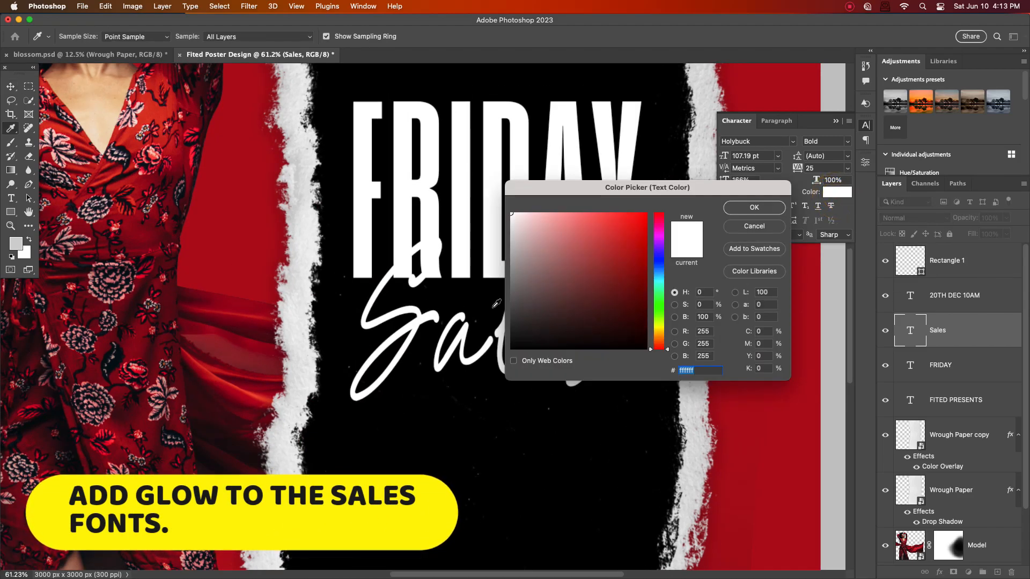
pyautogui.click(658, 329)
pyautogui.moveTo(658, 336); pyautogui.dragTo(659, 330)
pyautogui.click(646, 213)
pyautogui.click(751, 211)
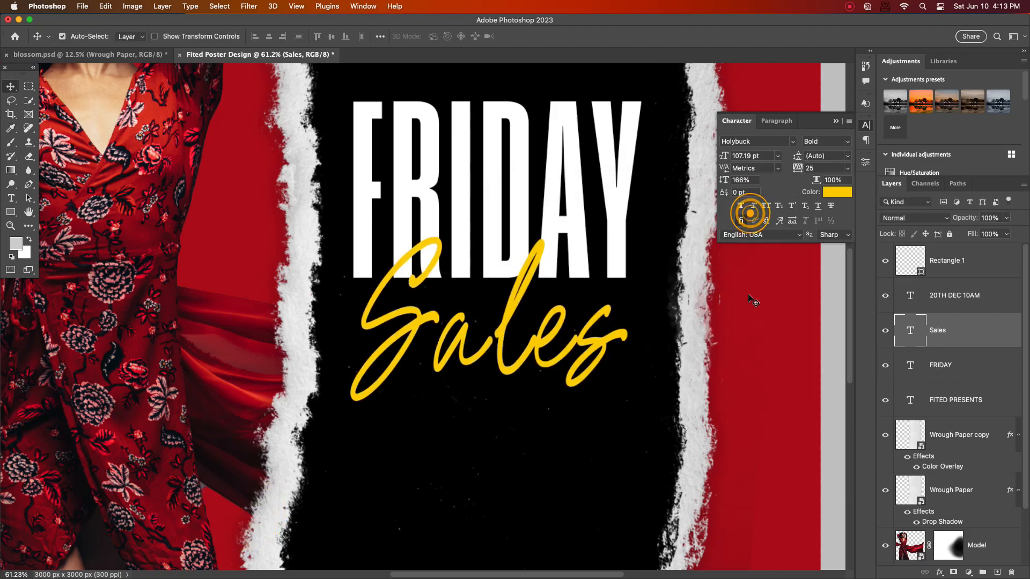
# Step: Add an Outer Glow to the Sales layer in Normal mode, colored bright red ff0017 sampled from the artwork
pyautogui.scroll(-3, 566, 319)
pyautogui.doubleClick(980, 338)
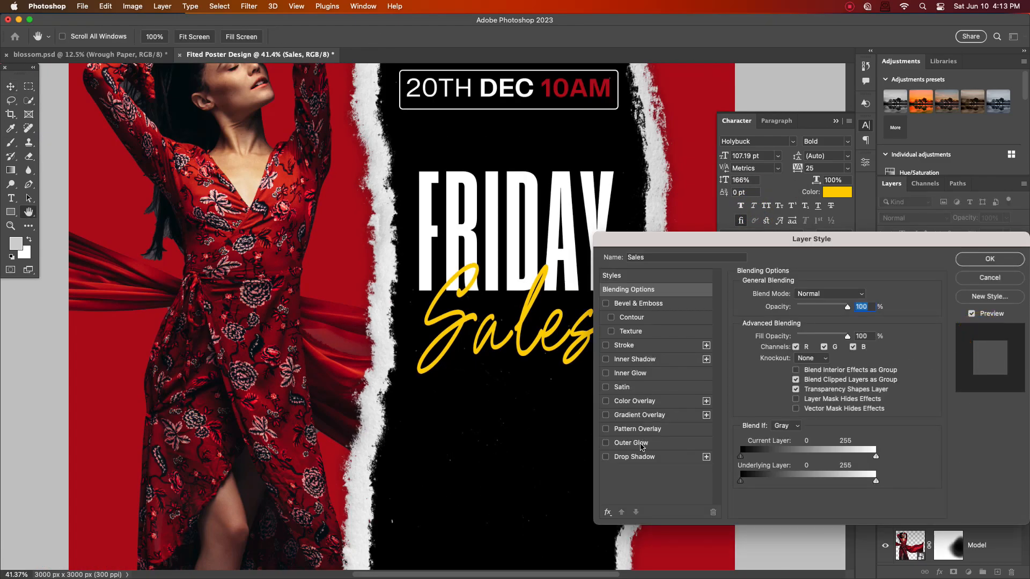
pyautogui.click(642, 444)
pyautogui.click(812, 293)
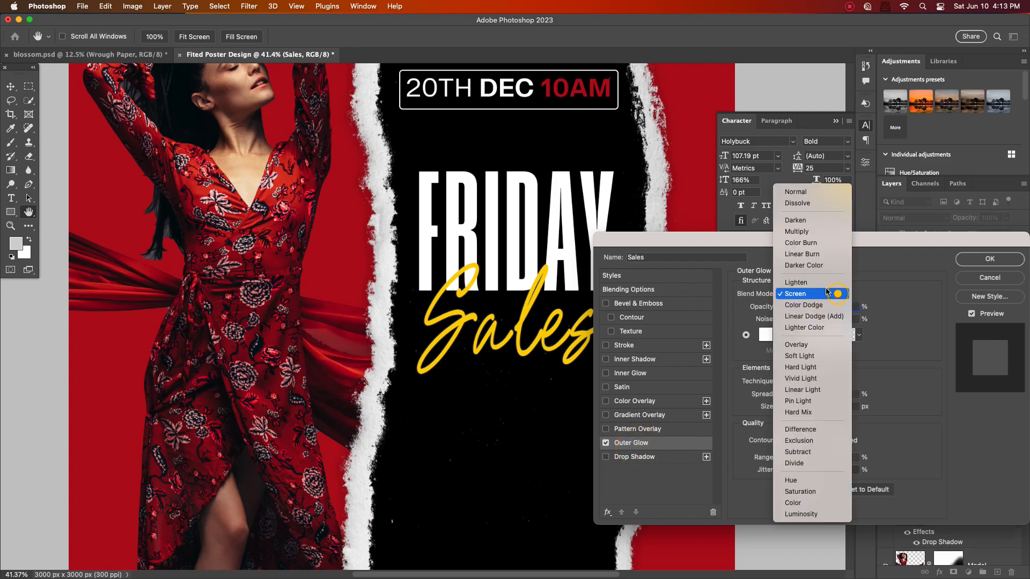
pyautogui.click(799, 197)
pyautogui.click(765, 335)
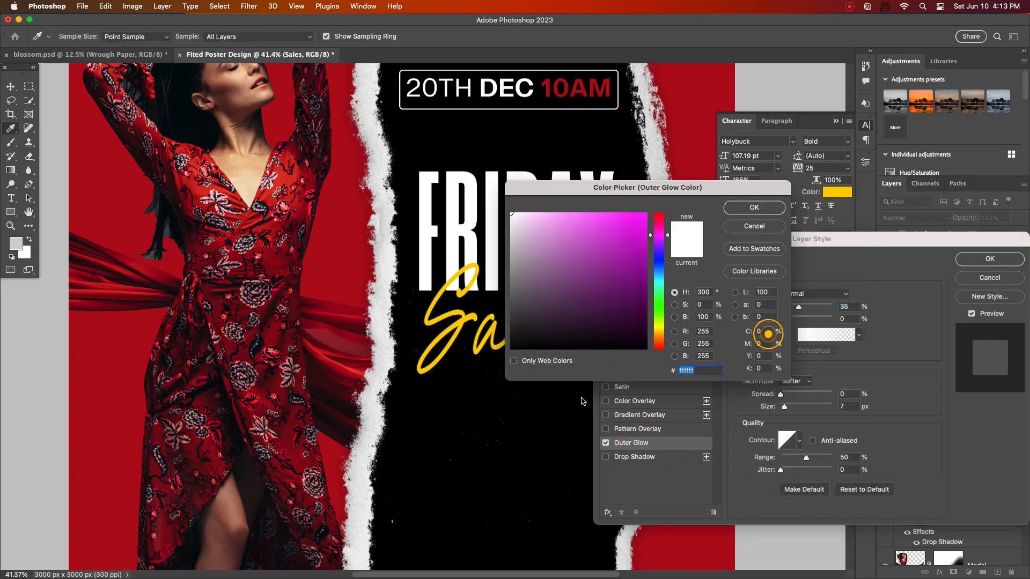
pyautogui.click(344, 274)
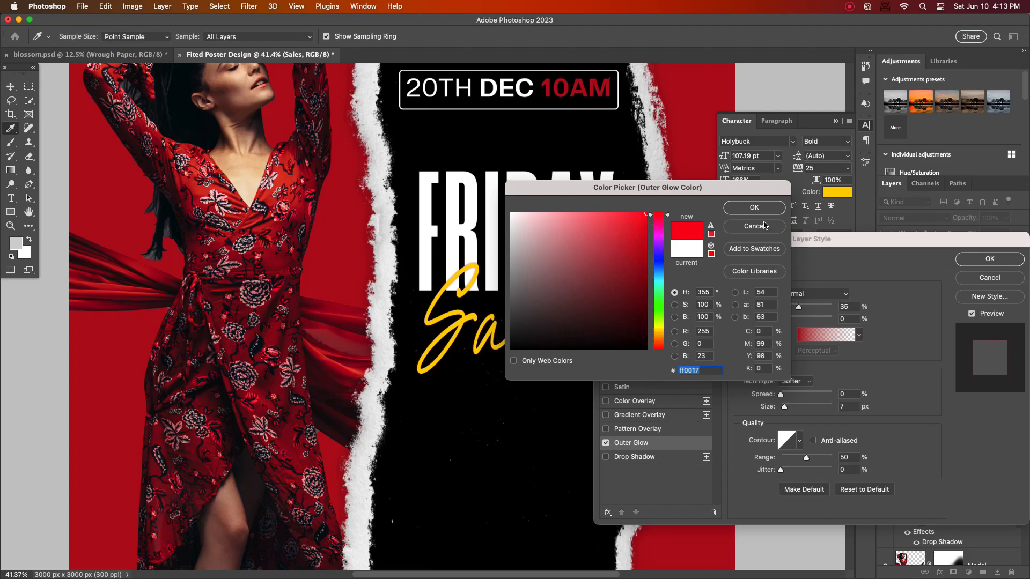
pyautogui.click(758, 213)
# Step: Set the red glow's spread to 28% and size to 35 px, keep its color and apply the layer style
pyautogui.moveTo(782, 396)
pyautogui.mouseDown()
pyautogui.moveTo(795, 397)
pyautogui.moveTo(792, 410)
pyautogui.mouseUp()
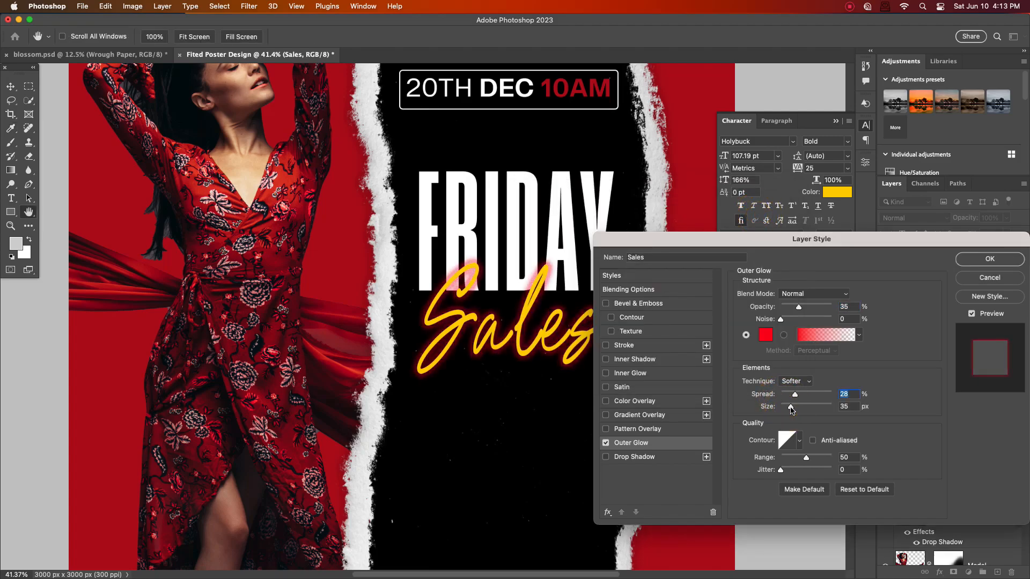
pyautogui.click(765, 334)
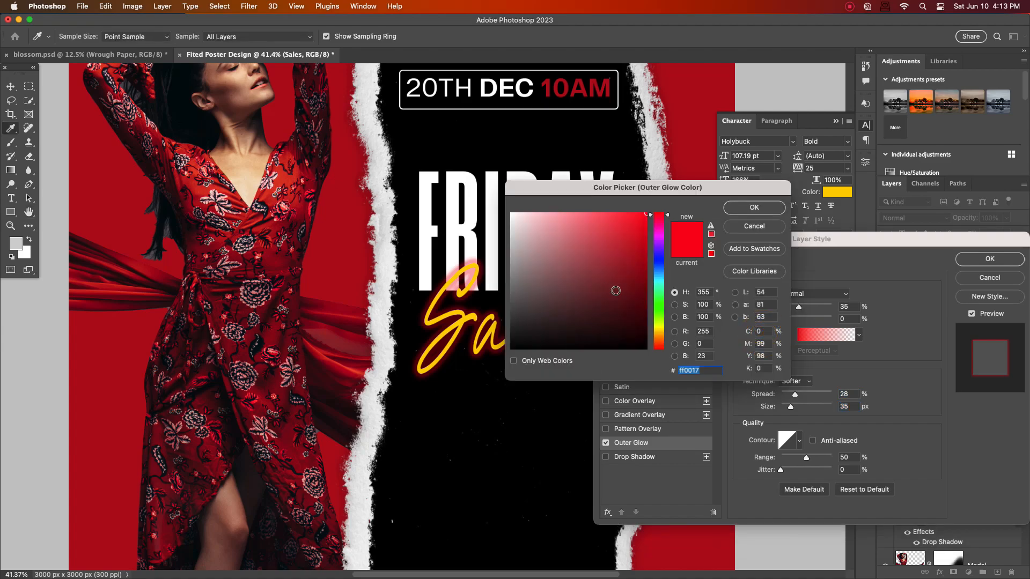
pyautogui.click(754, 207)
pyautogui.click(989, 258)
# Step: Copy the Sales text's yellow hex code, and recolor the text with the dark red sampled from the poster background
pyautogui.scroll(3, 569, 330)
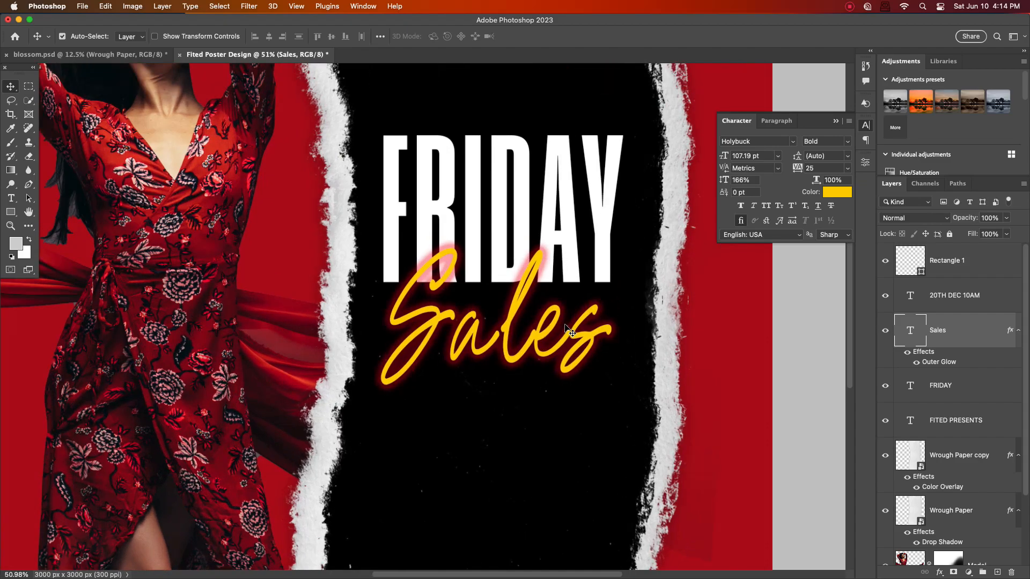
pyautogui.click(836, 192)
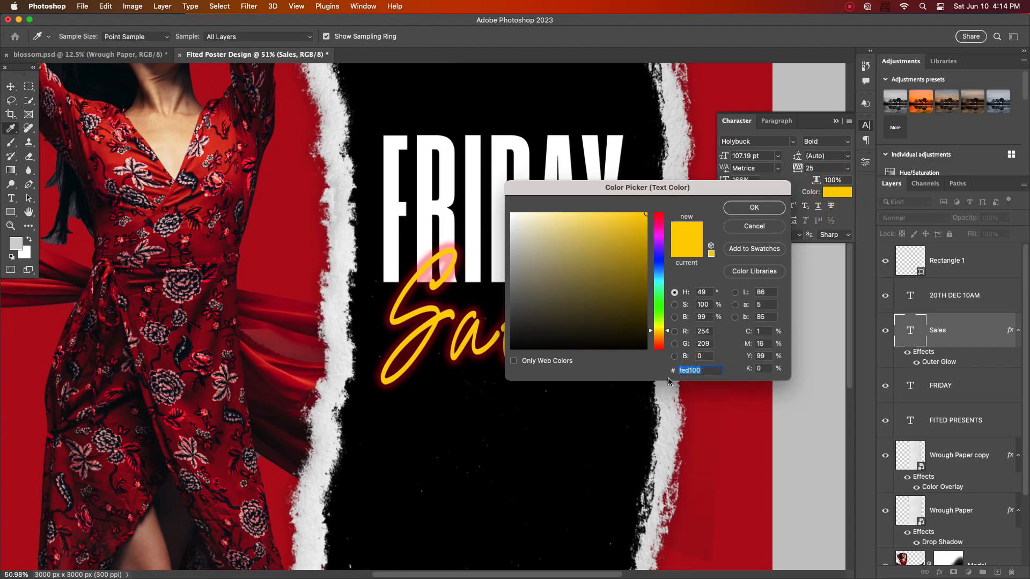
pyautogui.rightClick(697, 370)
pyautogui.click(727, 437)
pyautogui.click(754, 207)
pyautogui.click(832, 192)
pyautogui.click(737, 417)
pyautogui.click(753, 209)
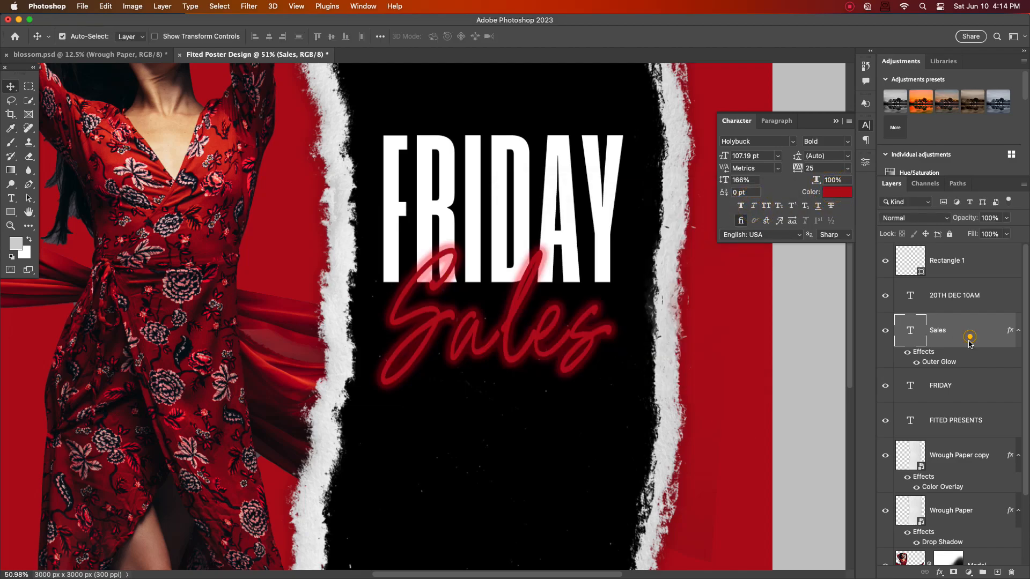
# Step: Change the Sales layer's Outer Glow color to the copied yellow, fed100
pyautogui.doubleClick(969, 337)
pyautogui.click(647, 446)
pyautogui.click(766, 333)
pyautogui.rightClick(697, 370)
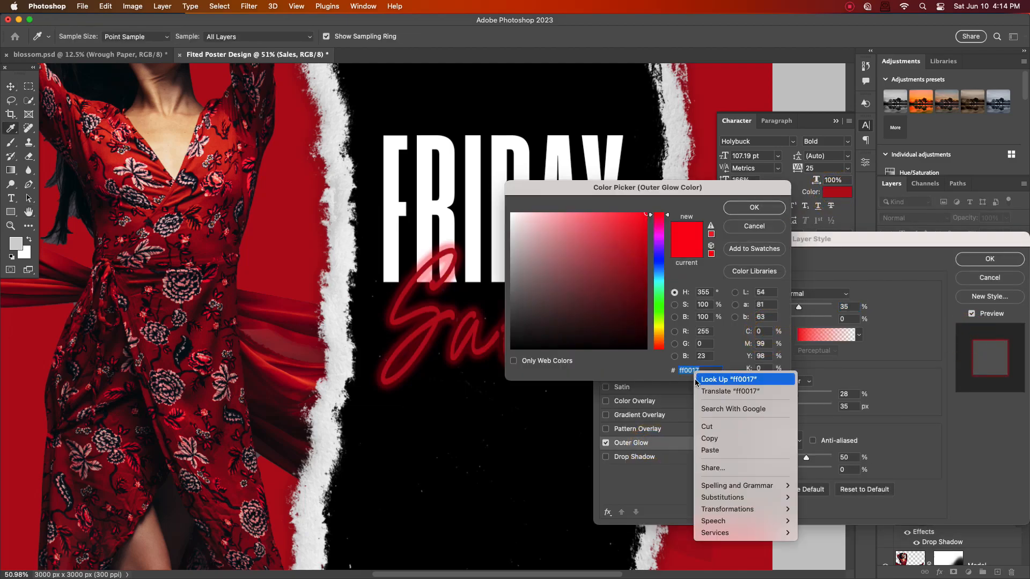
pyautogui.click(718, 450)
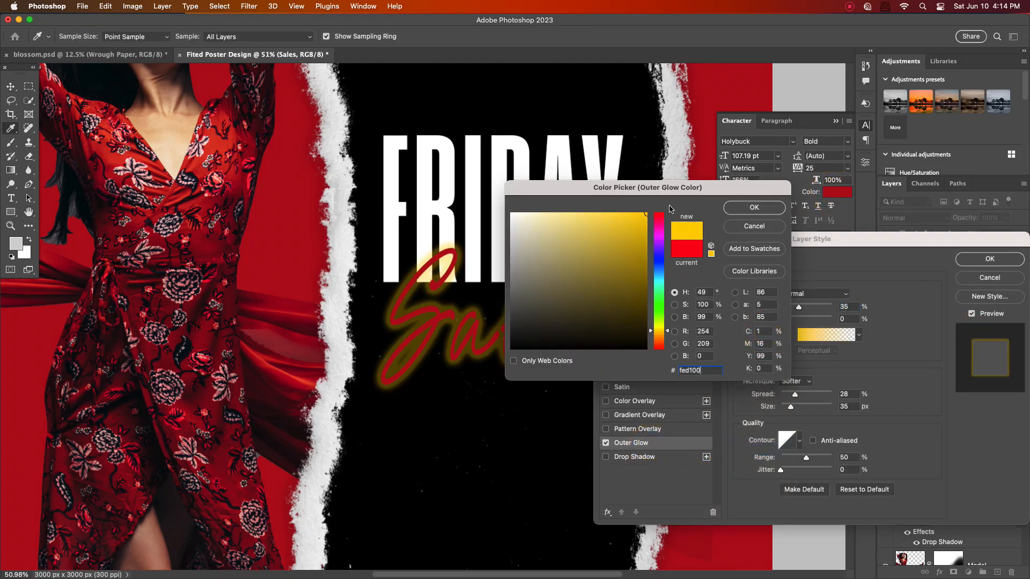
pyautogui.click(753, 207)
# Step: Set the yellow Outer Glow to Screen mode at 99% opacity, with 8% spread and a size of 24 px
pyautogui.click(846, 294)
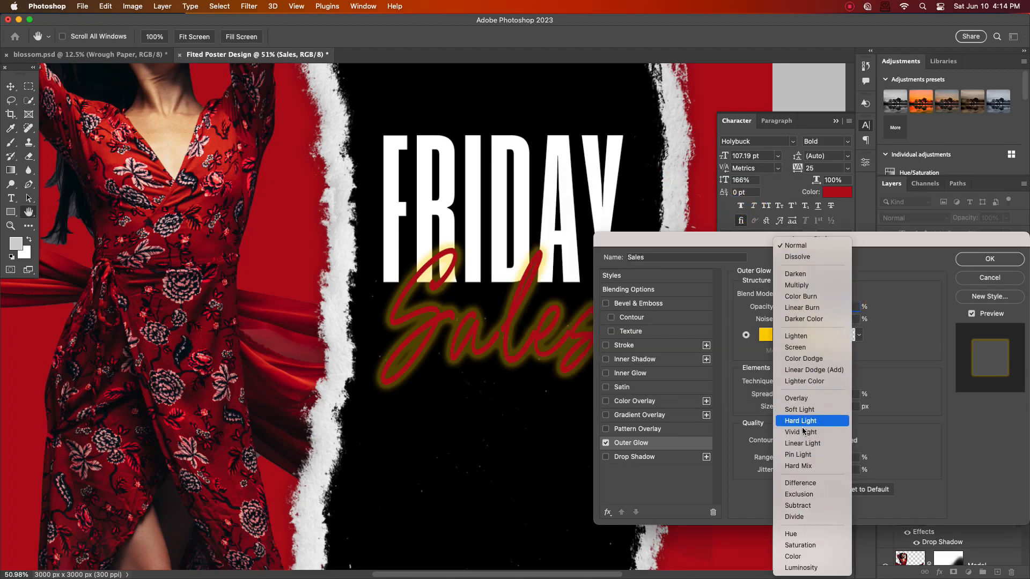
pyautogui.click(800, 469)
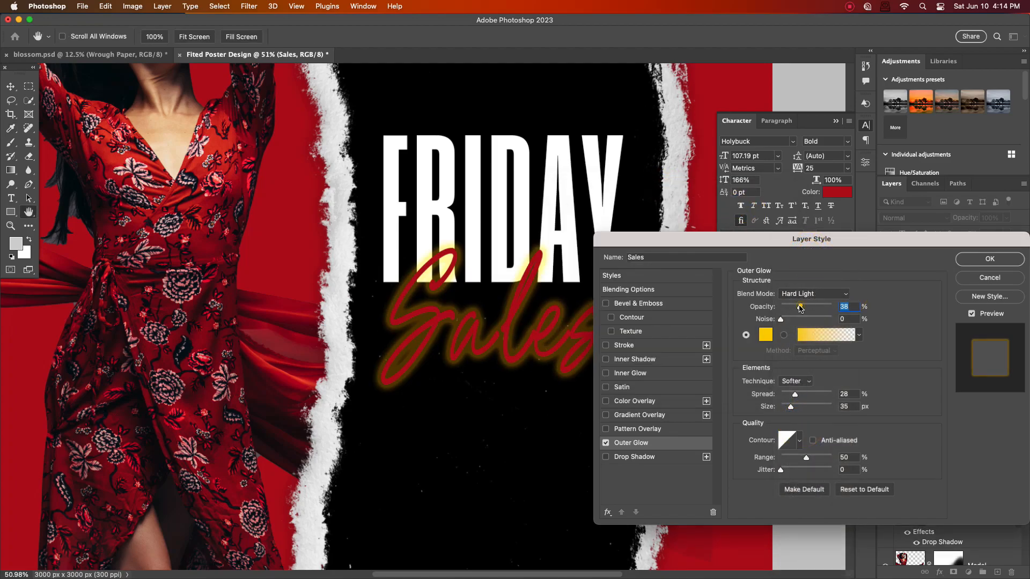
pyautogui.moveTo(799, 307); pyautogui.dragTo(837, 306)
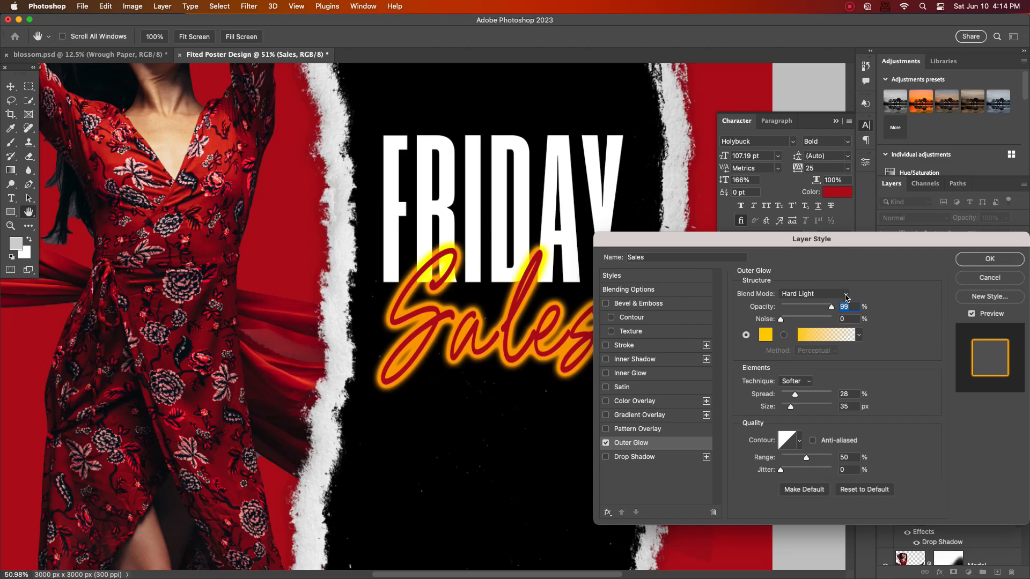
pyautogui.click(846, 295)
pyautogui.click(804, 217)
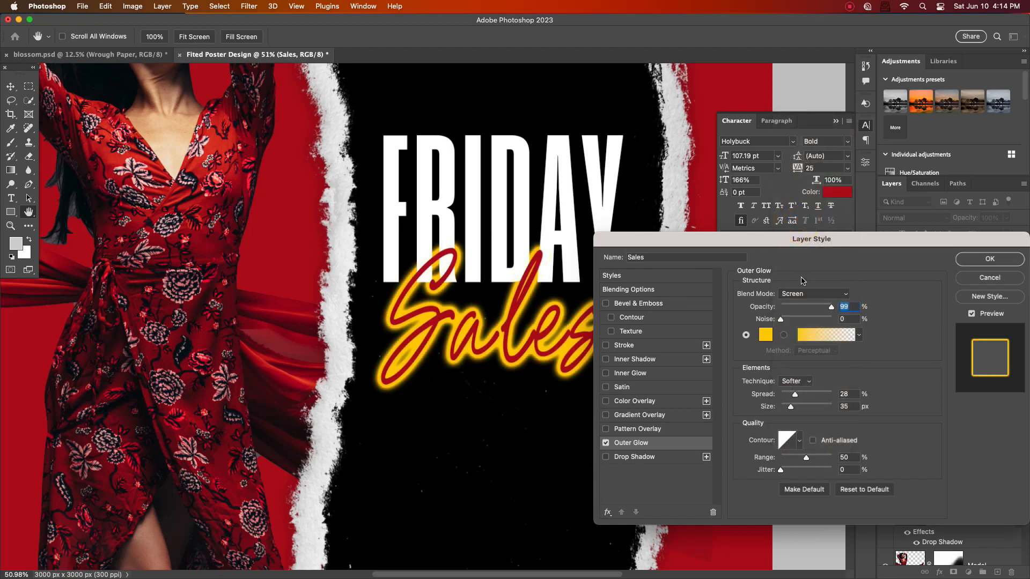
pyautogui.moveTo(796, 394); pyautogui.dragTo(789, 409)
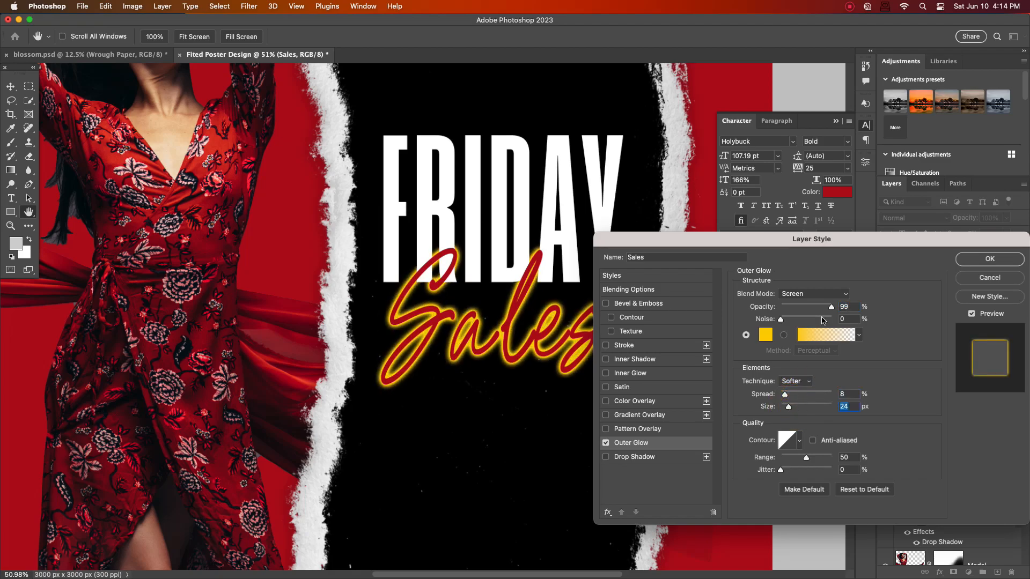
# Step: Try the Soft Light, Exclusion and Overlay blend modes on the Outer Glow and return it to Screen
pyautogui.click(814, 293)
pyautogui.click(818, 355)
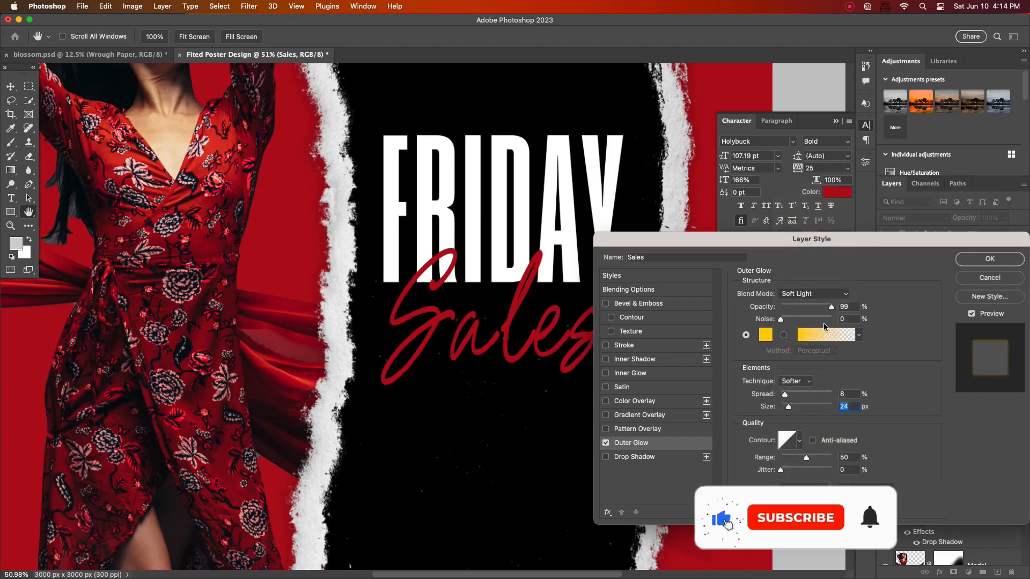
pyautogui.click(840, 298)
pyautogui.click(810, 379)
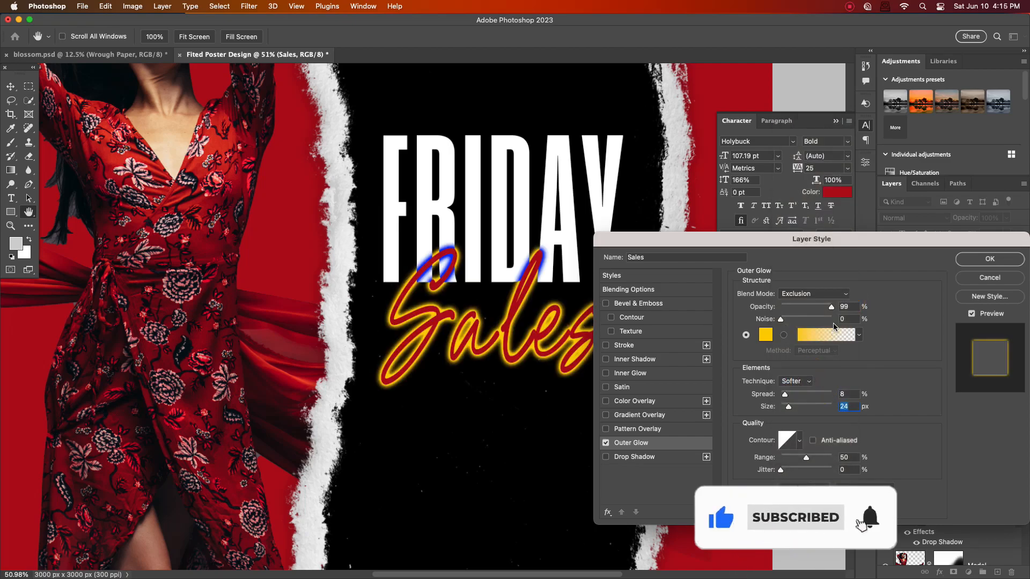
pyautogui.click(844, 296)
pyautogui.click(820, 192)
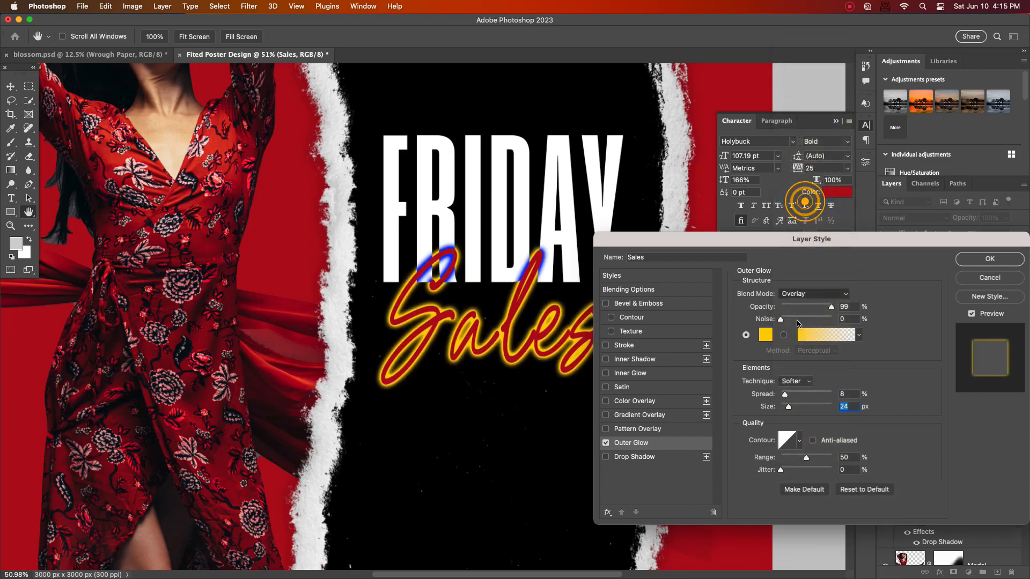
pyautogui.click(825, 300)
pyautogui.click(802, 243)
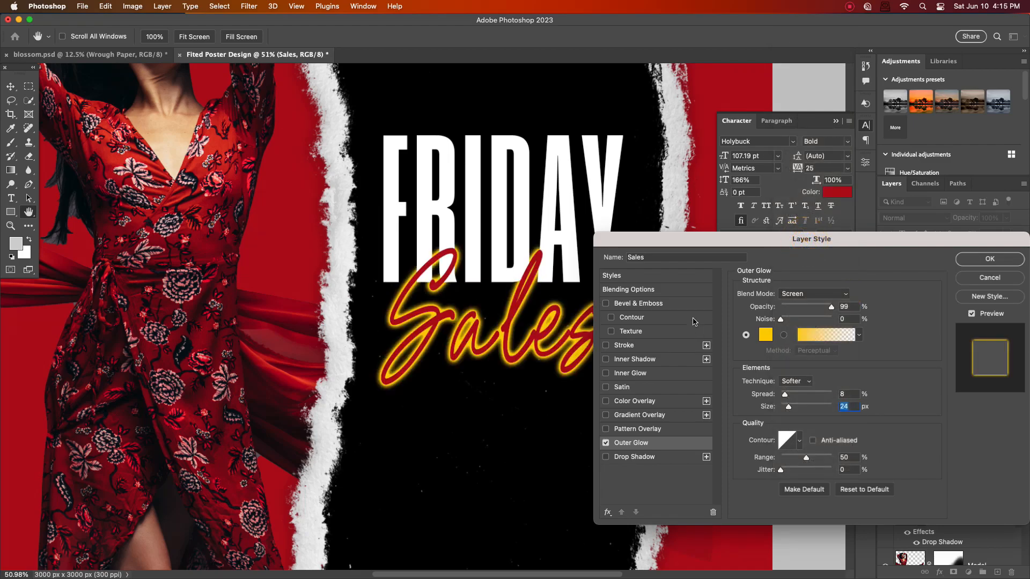
# Step: Raise the Outer Glow's opacity to 100% and switch its technique to Precise, keeping the Sales text in view
pyautogui.moveTo(824, 246); pyautogui.dragTo(905, 267)
pyautogui.moveTo(911, 329)
pyautogui.mouseDown()
pyautogui.moveTo(904, 333)
pyautogui.moveTo(913, 329)
pyautogui.mouseUp()
pyautogui.click(875, 403)
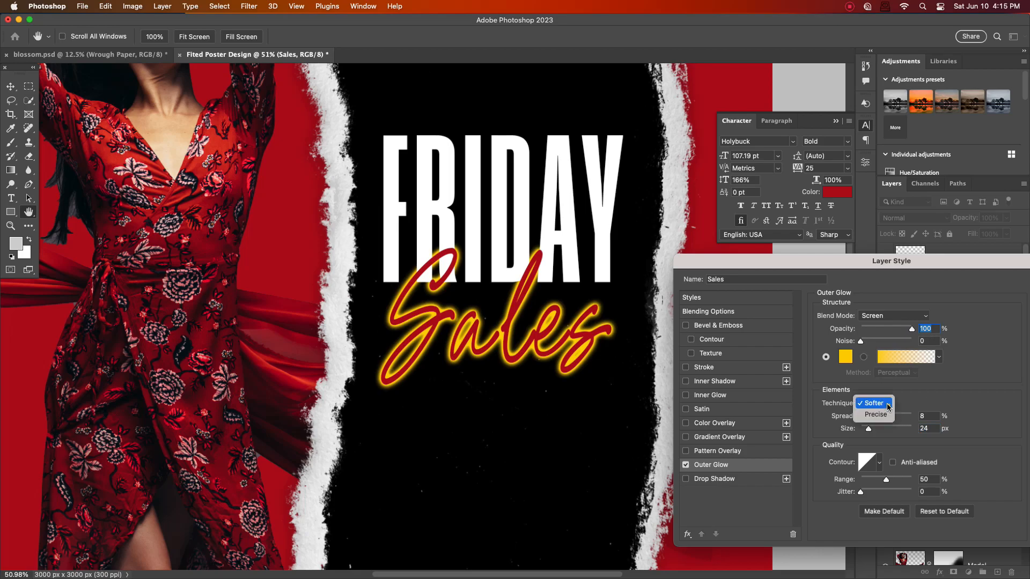
pyautogui.click(874, 415)
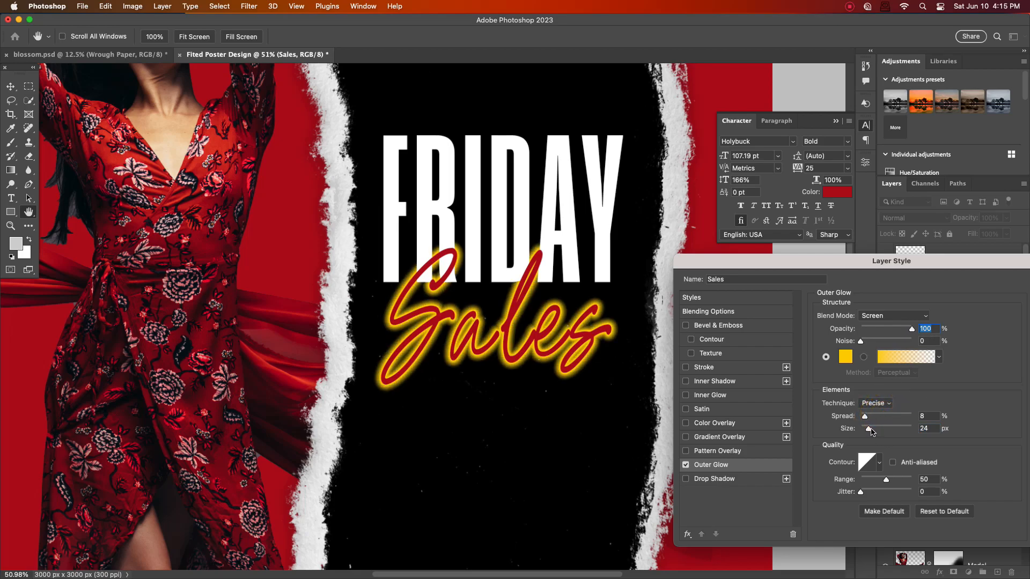
# Step: Set the Sales text's Outer Glow to 5% spread and a size of 29 px, and apply the layer style
pyautogui.moveTo(868, 428)
pyautogui.mouseDown()
pyautogui.moveTo(872, 418)
pyautogui.moveTo(860, 418)
pyautogui.mouseUp()
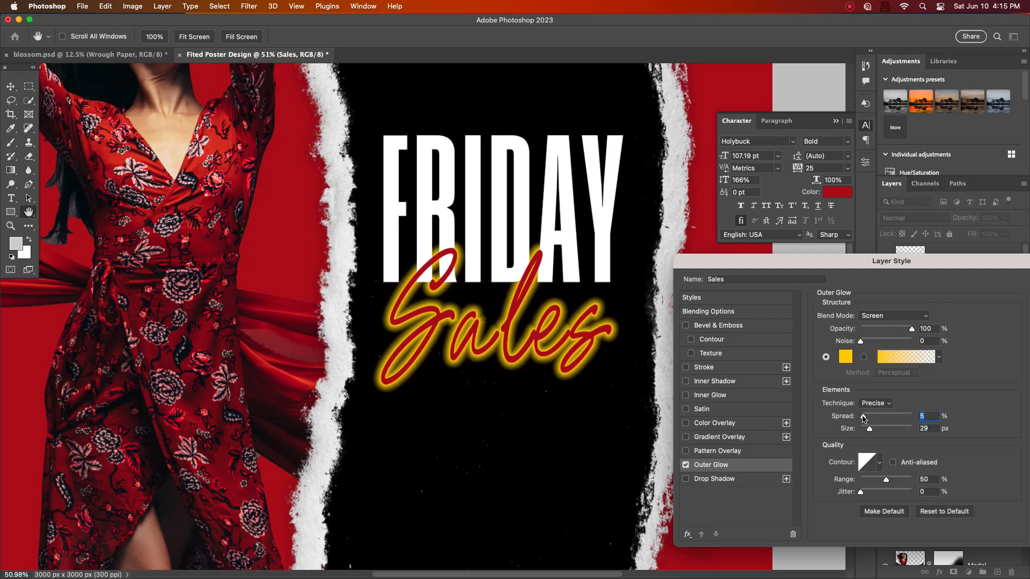
pyautogui.moveTo(829, 266); pyautogui.dragTo(630, 266)
pyautogui.click(867, 282)
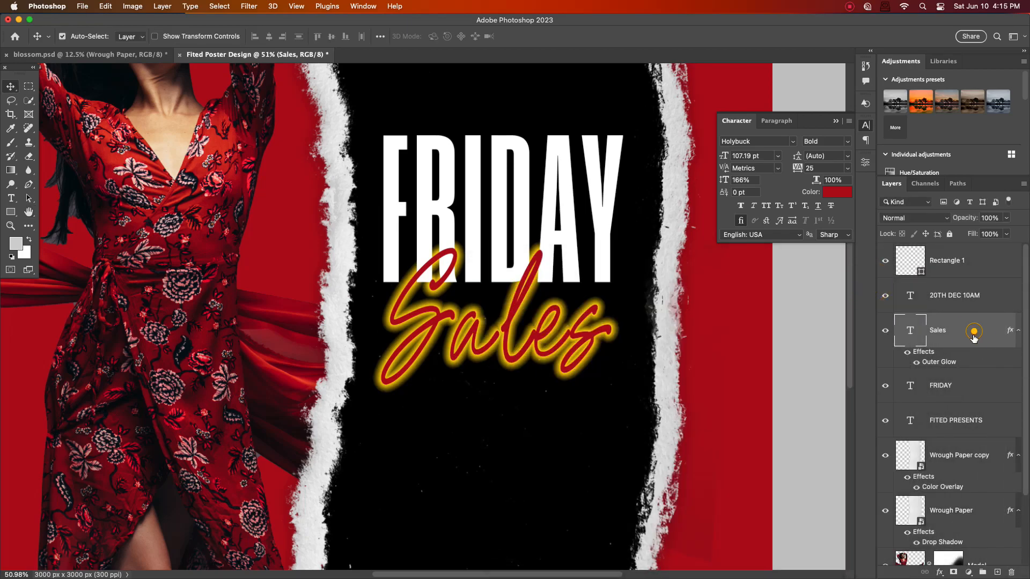
# Step: Add a two-line text below Sales with BLOSSOM STYLE HOME on the first line and the shop address on the second
pyautogui.scroll(-5, 498, 298)
pyautogui.scroll(5, 524, 296)
pyautogui.scroll(-3, 524, 297)
pyautogui.scroll(1, 551, 284)
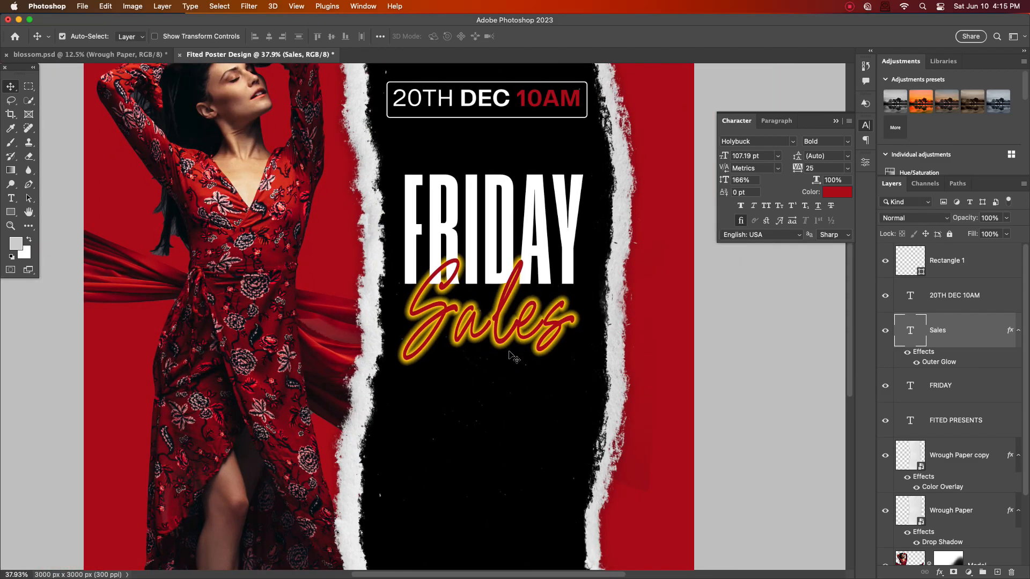
pyautogui.scroll(-1, 509, 321)
pyautogui.scroll(-2, 507, 215)
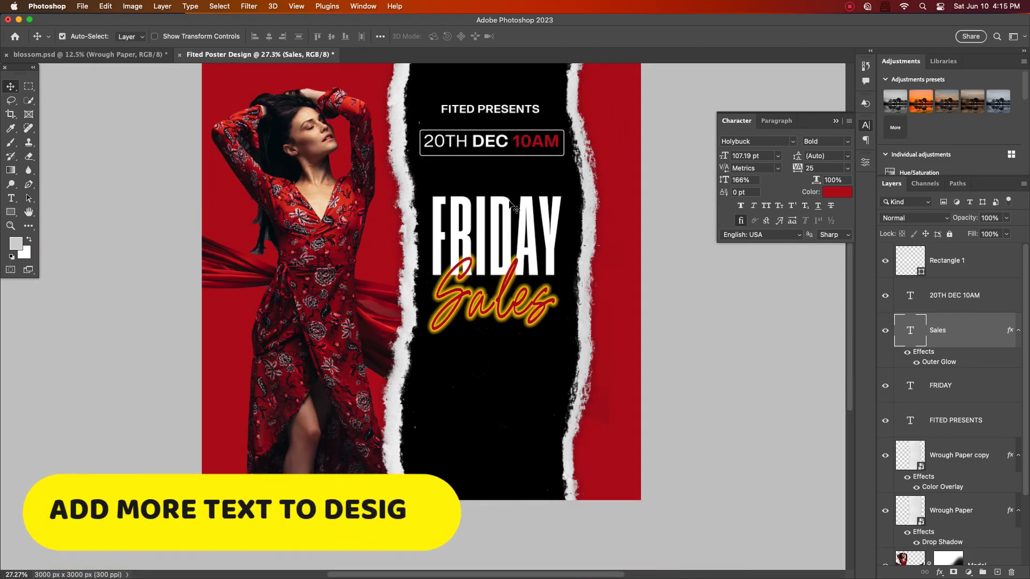
pyautogui.click(10, 199)
pyautogui.click(65, 196)
pyautogui.click(448, 401)
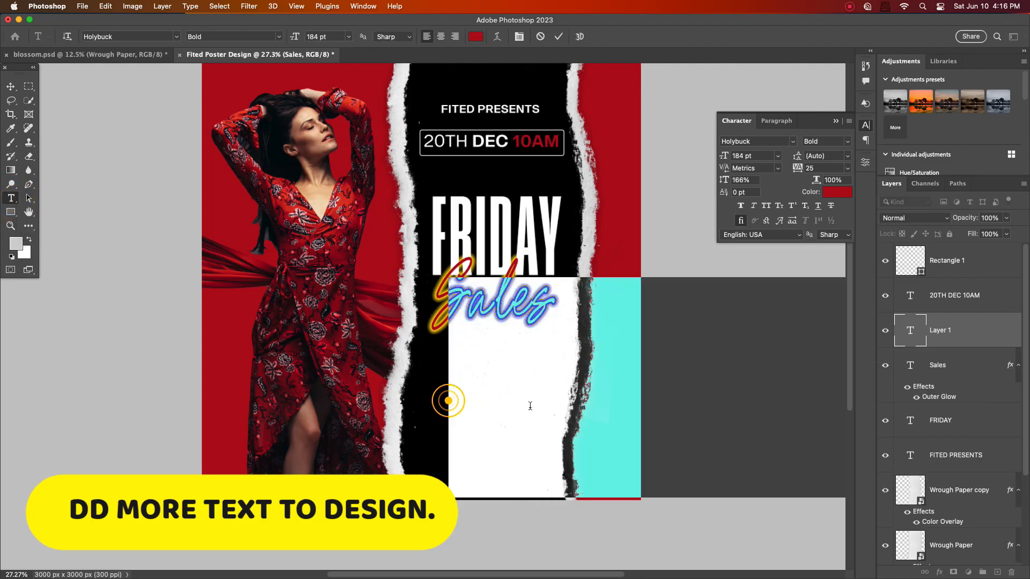
pyautogui.write('Bor')
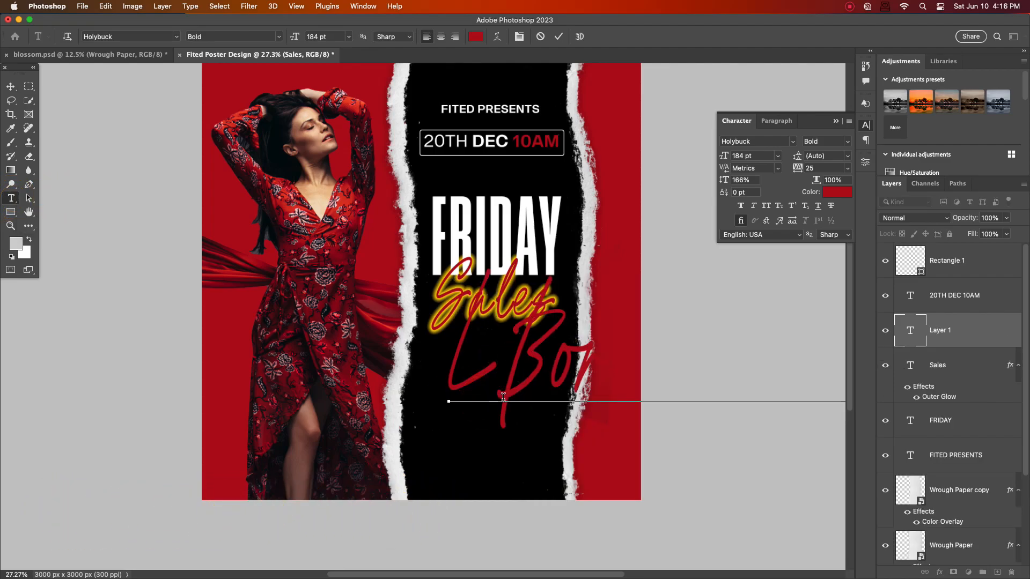
pyautogui.press('BackSpace')
pyautogui.press('BackSpace')
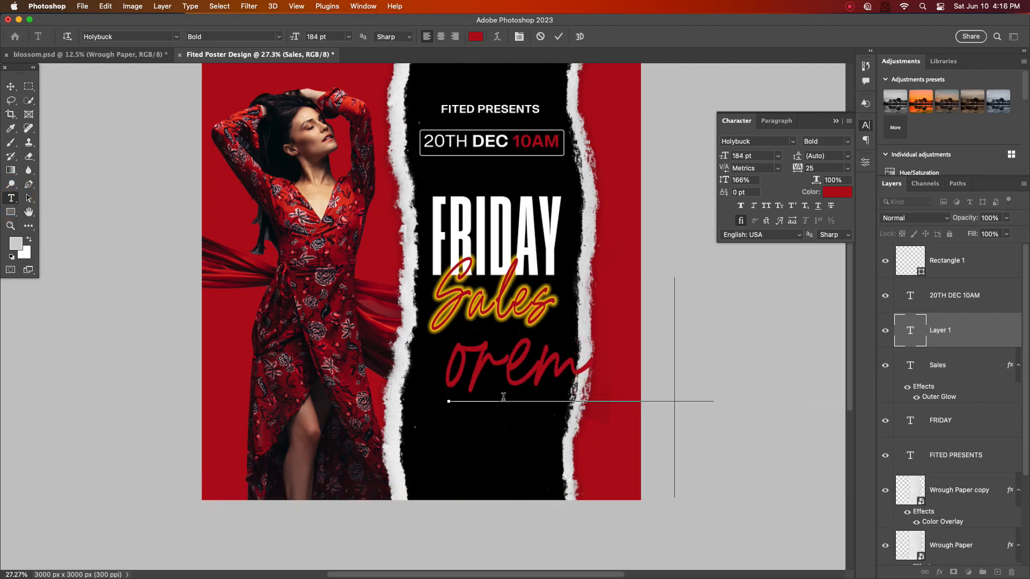
pyautogui.press('BackSpace')
pyautogui.press('BackSpace')
pyautogui.press('BackSpace')
pyautogui.press('BackSpace')
pyautogui.write('BLASSO')
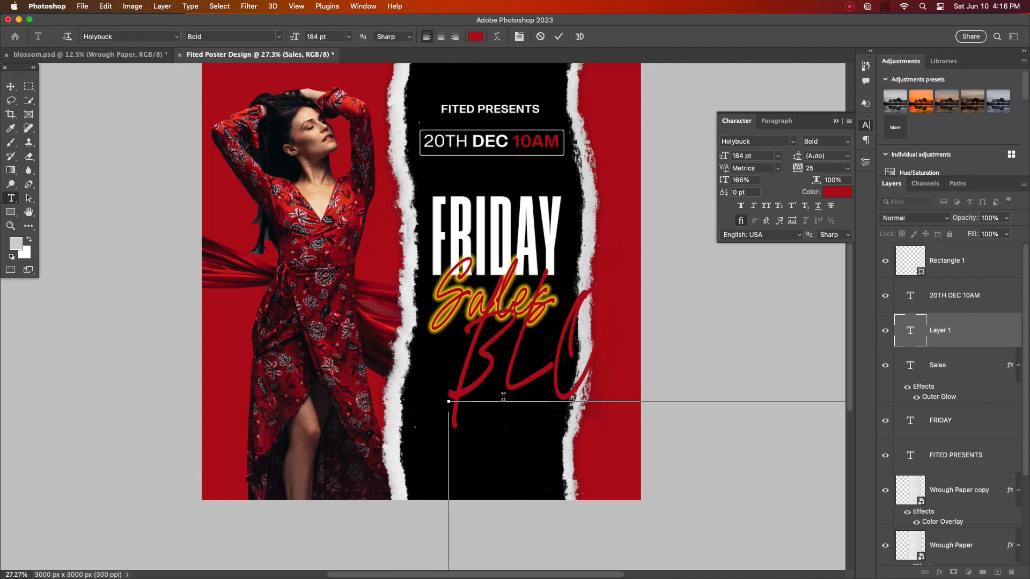
pyautogui.write('20')
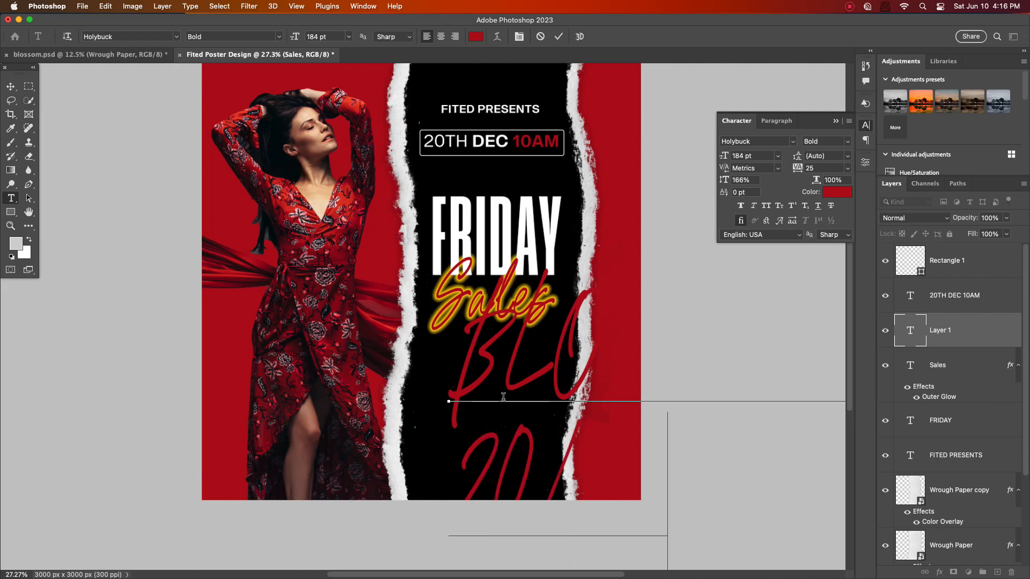
pyautogui.write('OF')
pyautogui.click(10, 86)
# Step: Set the store address text to Scania Sans CY Bold at 16 pt and reposition it on the black strip
pyautogui.click(761, 142)
pyautogui.write('SCA')
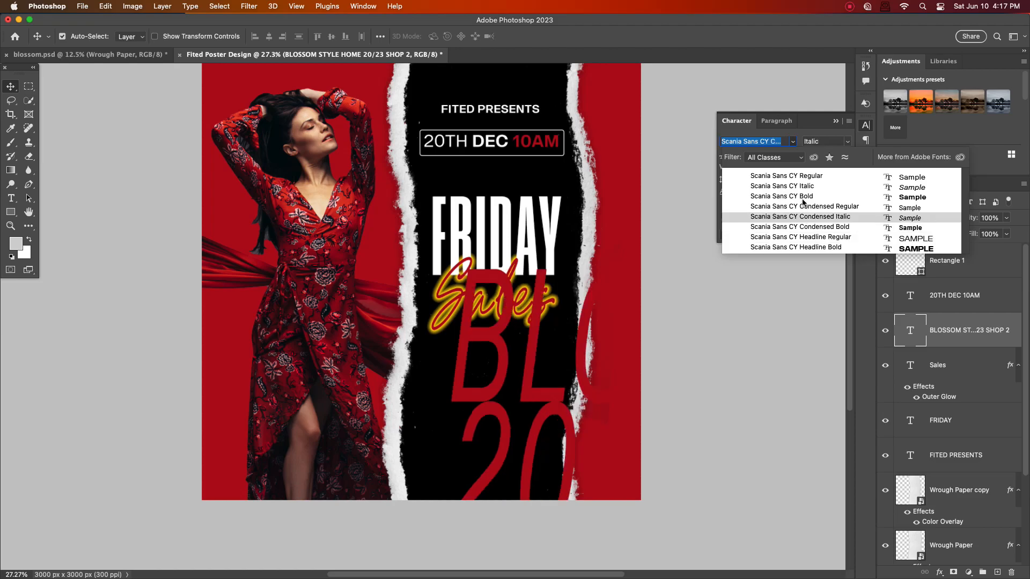
pyautogui.click(742, 197)
pyautogui.click(776, 156)
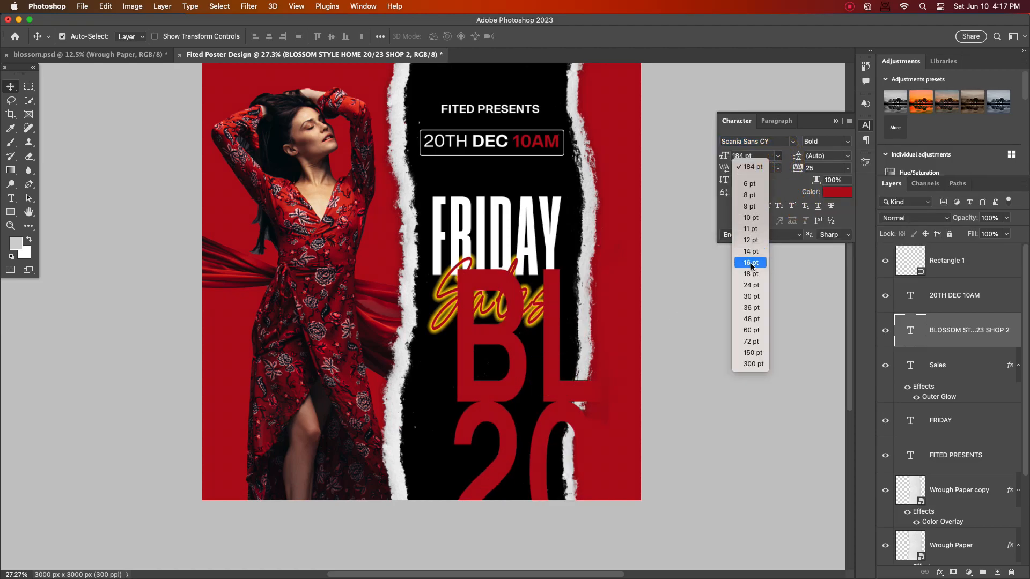
pyautogui.click(751, 262)
pyautogui.moveTo(483, 362); pyautogui.dragTo(498, 383)
# Step: Center-align the store address text, color it white and move it to the lower part of the black strip
pyautogui.click(775, 121)
pyautogui.click(755, 141)
pyautogui.click(736, 121)
pyautogui.click(843, 192)
pyautogui.moveTo(544, 244); pyautogui.dragTo(510, 212)
pyautogui.click(740, 210)
pyautogui.moveTo(450, 374); pyautogui.dragTo(487, 434)
# Step: Set the store address text's vertical scale to 100% and nudge it slightly upward
pyautogui.moveTo(752, 181); pyautogui.dragTo(713, 184)
pyautogui.write('100')
pyautogui.press('Return')
pyautogui.moveTo(492, 430); pyautogui.dragTo(490, 418)
# Step: Append the second shop number to the end of the store address's second line
pyautogui.scroll(5, 490, 419)
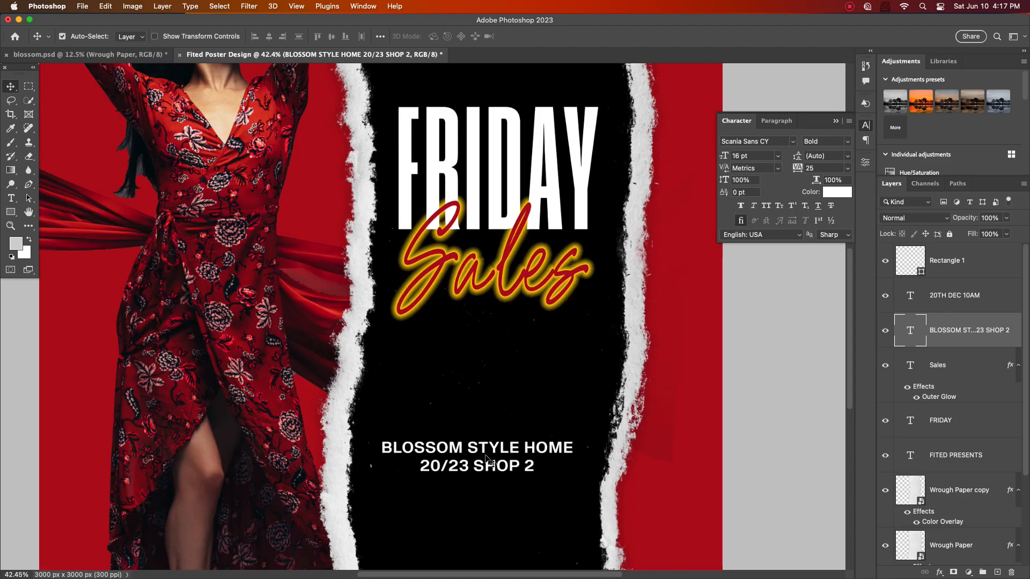
pyautogui.doubleClick(531, 479)
pyautogui.write('AND 6')
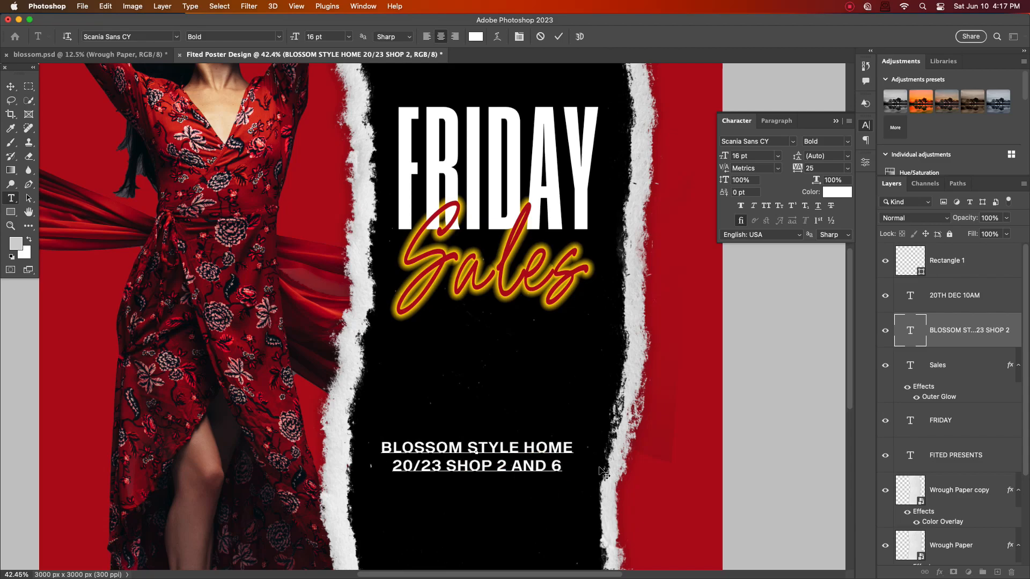
pyautogui.press('super+Return')
# Step: Draw a rounded rectangle about 801 px wide and 277 px high between the Sales text and the store address
pyautogui.click(11, 213)
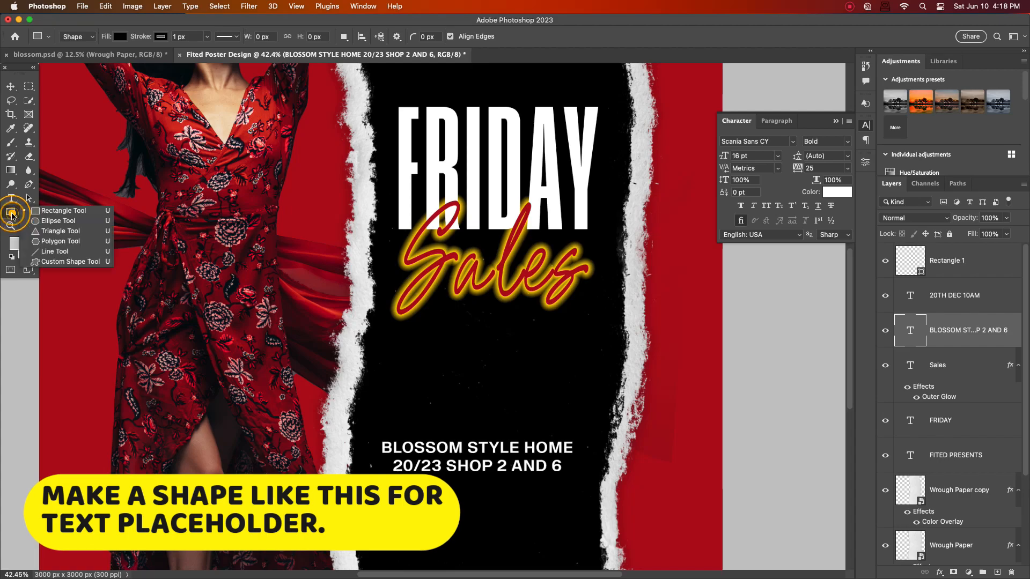
pyautogui.moveTo(404, 351); pyautogui.dragTo(588, 414)
pyautogui.moveTo(573, 363); pyautogui.dragTo(605, 370)
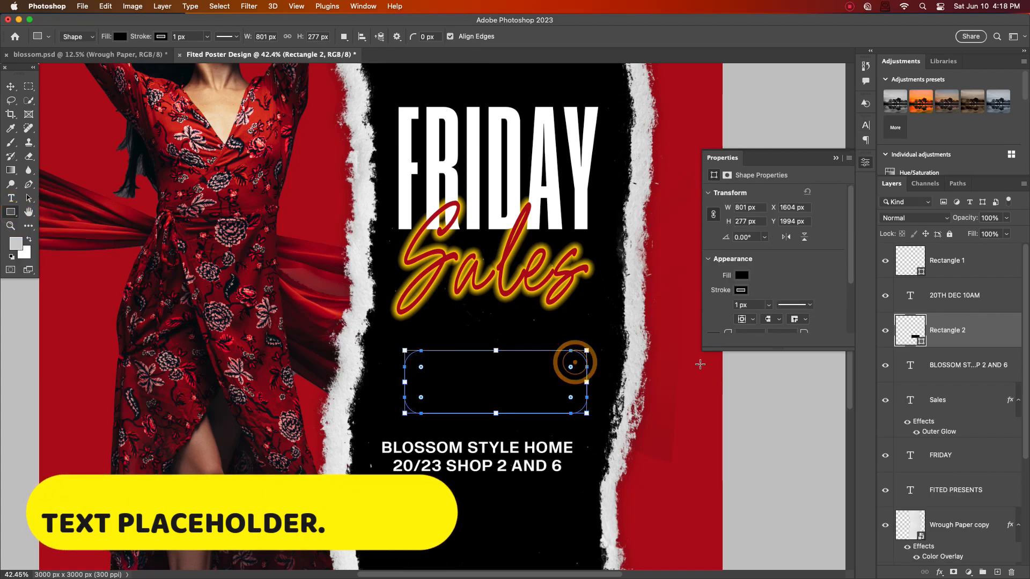
# Step: Remove the rounded rectangle's stroke and fill it with the recently used dark red
pyautogui.click(741, 289)
pyautogui.click(720, 311)
pyautogui.click(742, 275)
pyautogui.click(734, 333)
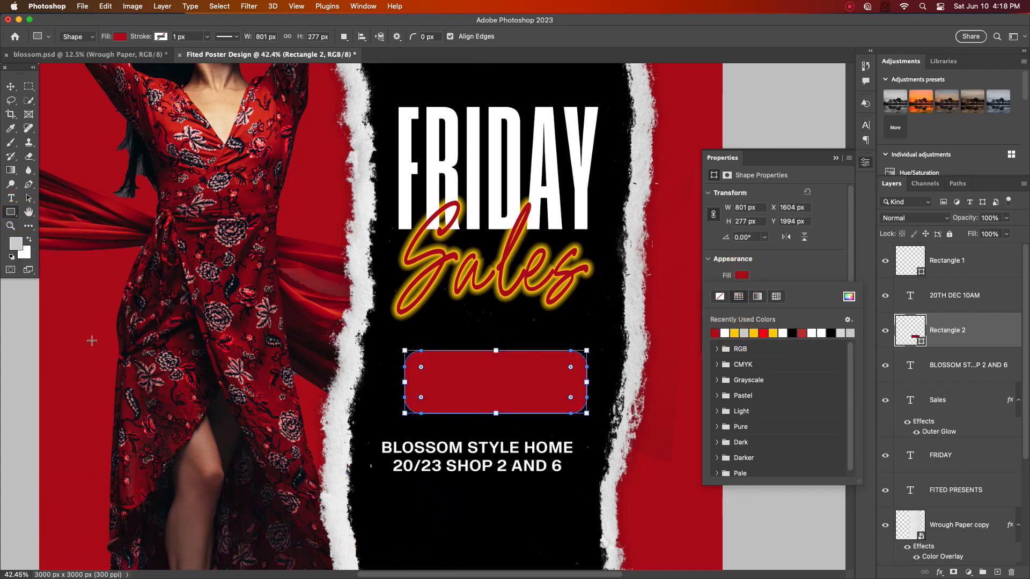
# Step: Shift the store address text sideways so it sits centered beneath the red rectangle
pyautogui.click(10, 86)
pyautogui.scroll(-3, 490, 363)
pyautogui.scroll(3, 494, 370)
pyautogui.moveTo(461, 438); pyautogui.dragTo(472, 438)
pyautogui.click(476, 381)
# Step: Add a new text layer reading 50% OFF over the lower part of the black strip
pyautogui.click(11, 196)
pyautogui.click(455, 294)
pyautogui.click(10, 87)
pyautogui.click(11, 197)
pyautogui.click(416, 517)
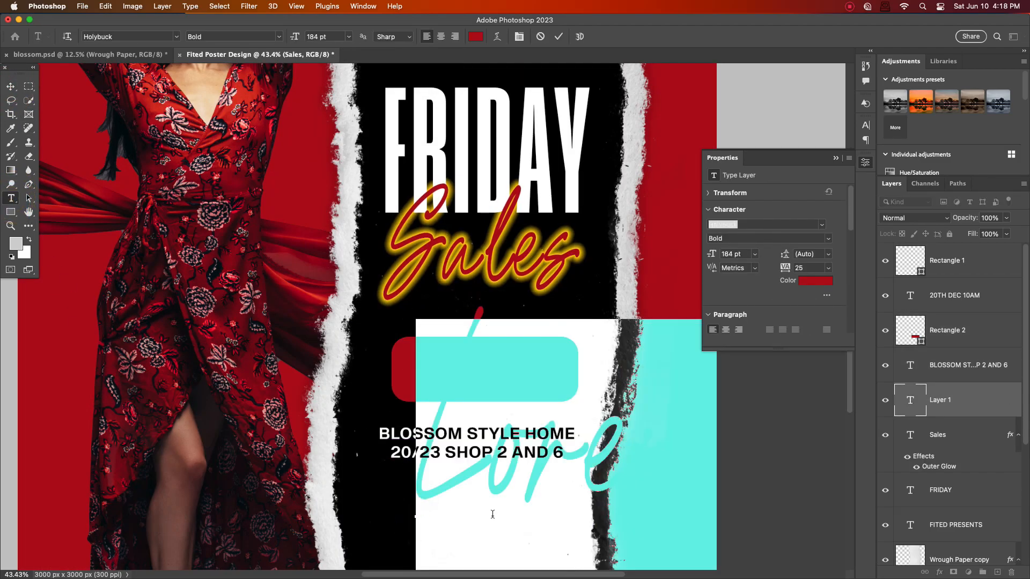
pyautogui.write('50%')
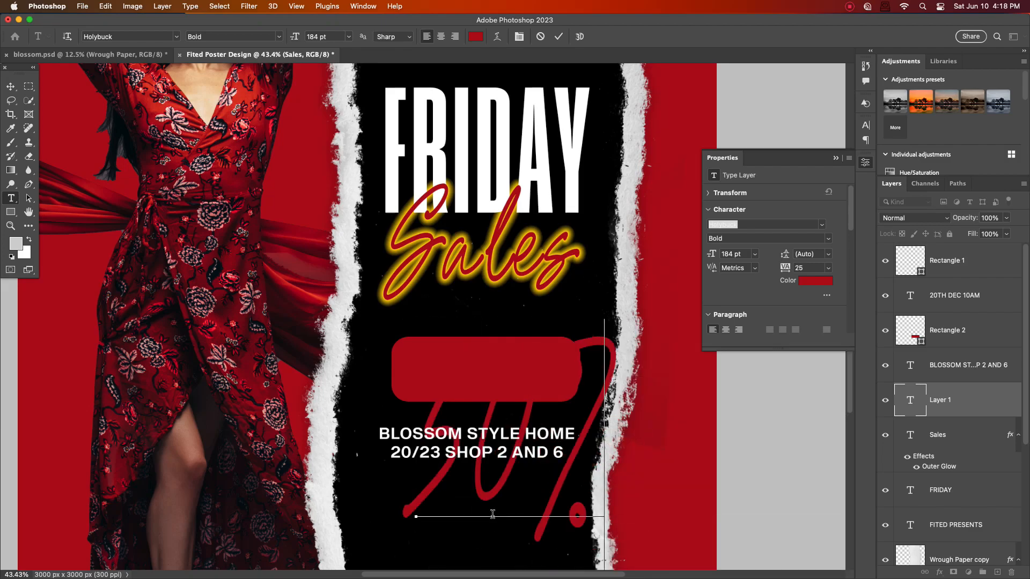
pyautogui.click(10, 86)
pyautogui.click(560, 481)
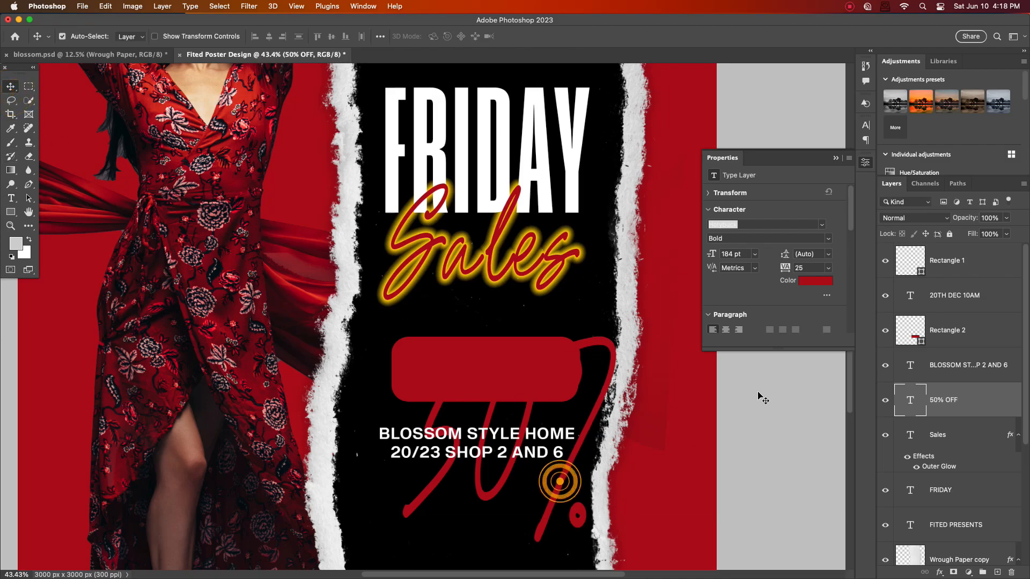
# Step: Change the 50% OFF text's font to Scania Sans CY and shift the text left over the black strip
pyautogui.click(835, 158)
pyautogui.click(866, 125)
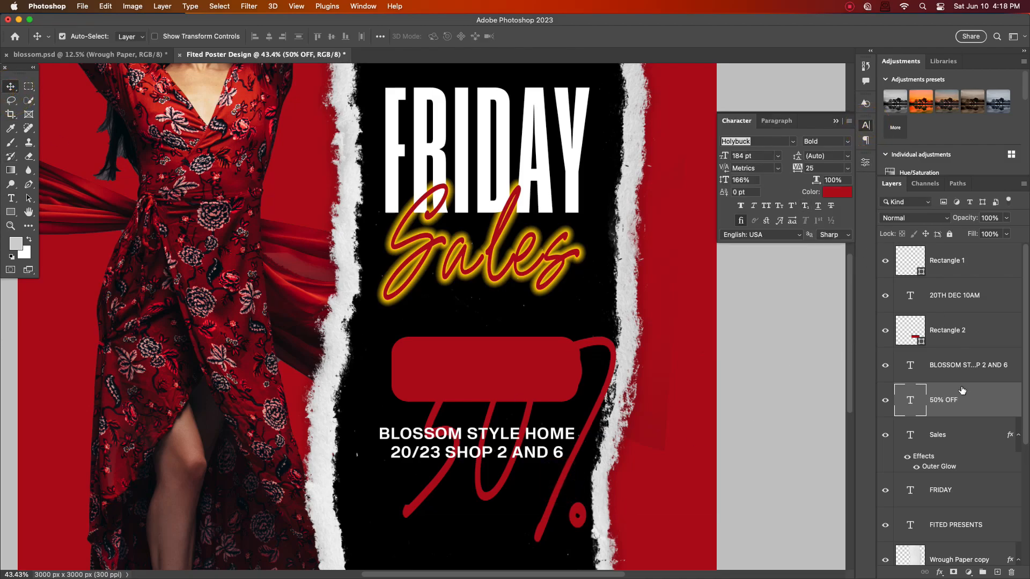
pyautogui.write('scania')
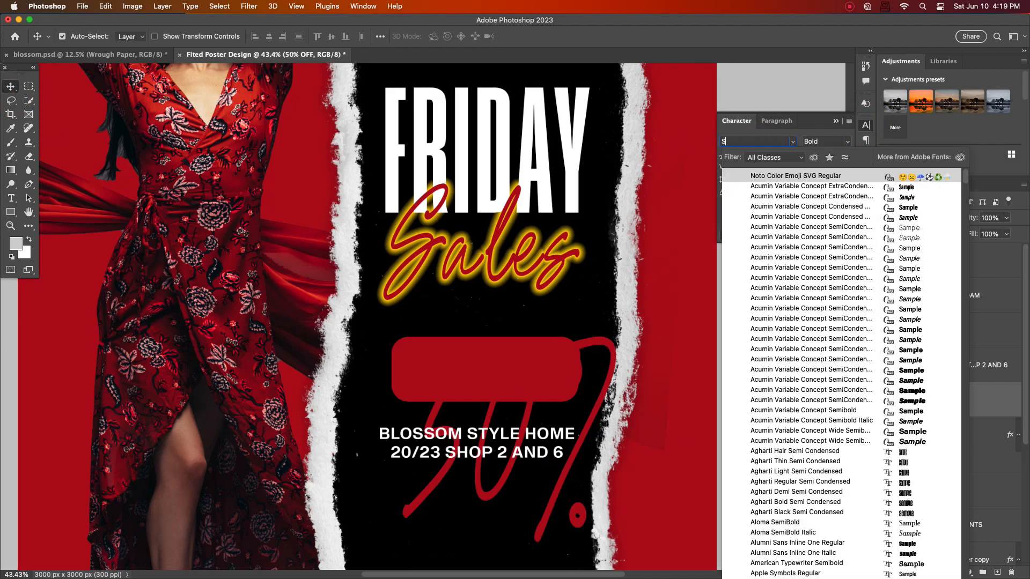
pyautogui.press('Return')
pyautogui.moveTo(617, 340); pyautogui.dragTo(490, 339)
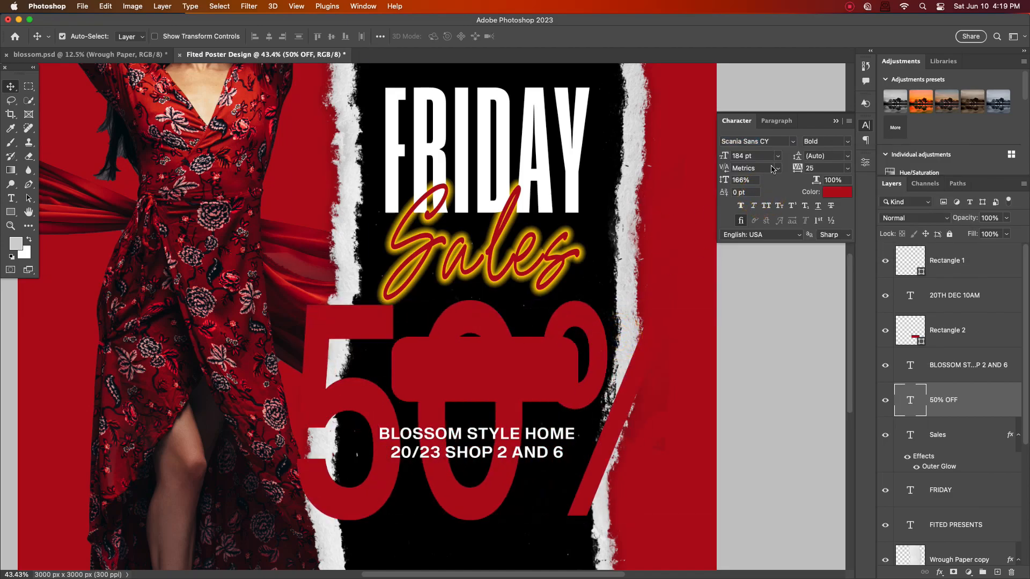
# Step: Color the 50% OFF text white and move its layer above the red rectangle's layer
pyautogui.click(831, 192)
pyautogui.moveTo(553, 237); pyautogui.dragTo(504, 209)
pyautogui.click(754, 209)
pyautogui.moveTo(975, 403); pyautogui.dragTo(967, 316)
# Step: Set the 50% OFF text to 30 pt and place it inside the red rectangle
pyautogui.click(778, 155)
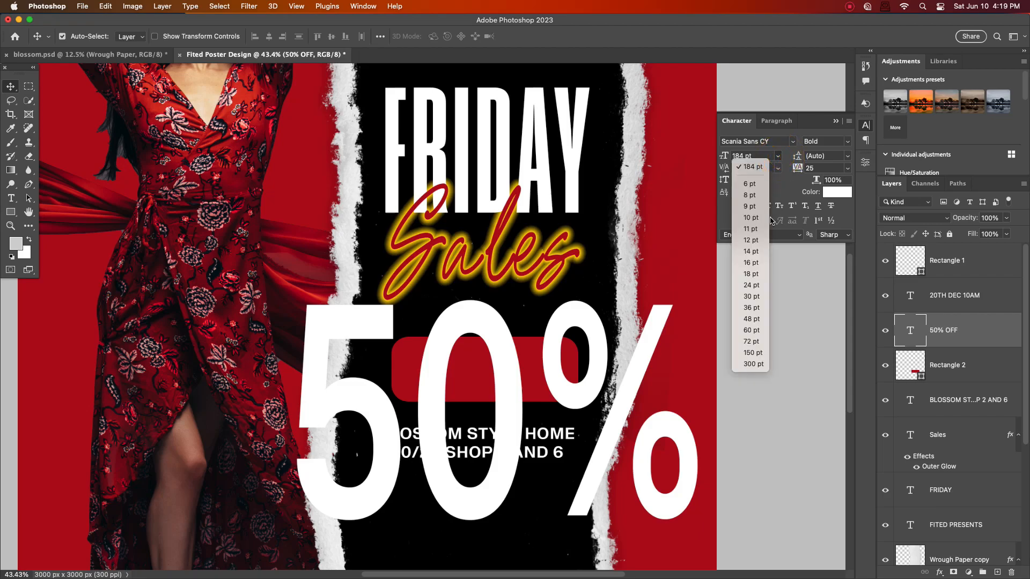
pyautogui.click(751, 296)
pyautogui.moveTo(402, 485); pyautogui.dragTo(540, 395)
pyautogui.click(845, 143)
pyautogui.click(841, 154)
# Step: Replace the wording in the copy of the 50% OFF text with ALL STYLES
pyautogui.doubleClick(540, 393)
pyautogui.write('ALL STYLES')
pyautogui.click(559, 36)
pyautogui.press('v')
# Step: Reduce the ALL STYLES text to 9 pt and place it under 50% OFF inside the red rectangle
pyautogui.click(777, 156)
pyautogui.click(748, 265)
pyautogui.click(777, 158)
pyautogui.click(758, 208)
pyautogui.moveTo(455, 414); pyautogui.dragTo(448, 390)
# Step: Set the ALL STYLES text's tracking to 840 and center it beneath 50% OFF
pyautogui.click(845, 168)
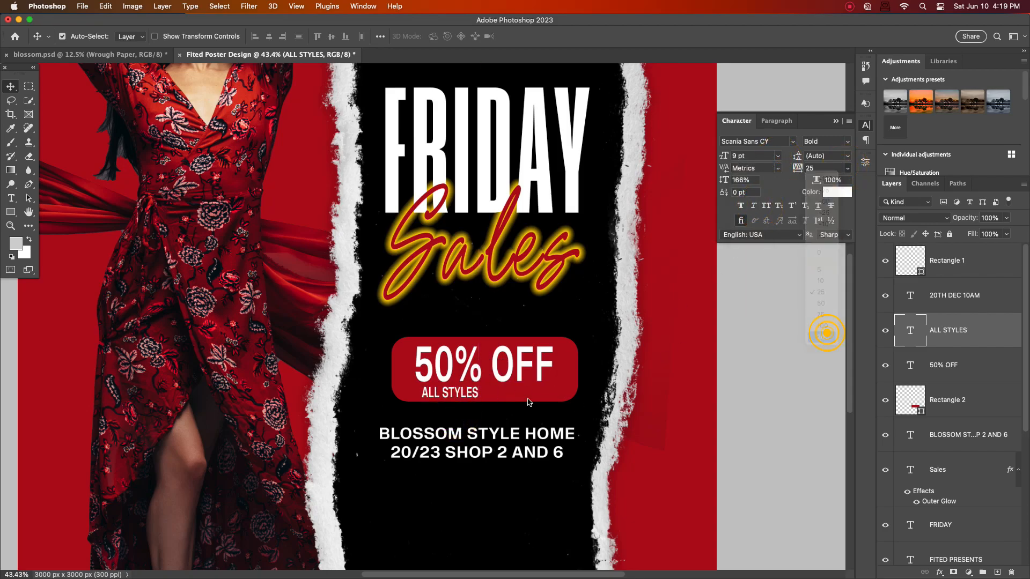
pyautogui.click(817, 343)
pyautogui.moveTo(827, 165); pyautogui.dragTo(813, 169)
pyautogui.moveTo(473, 393); pyautogui.dragTo(476, 397)
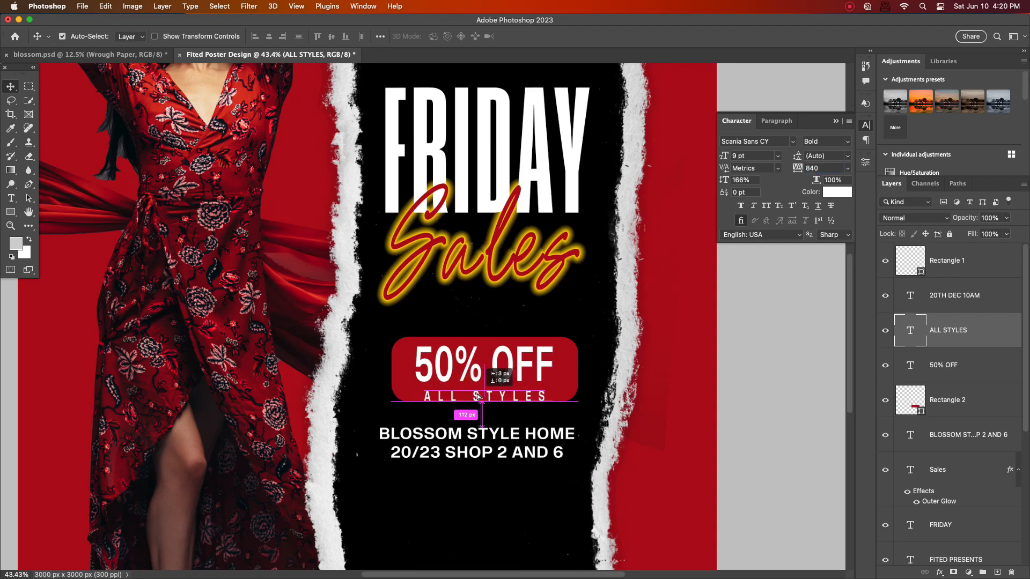
# Step: Set the vertical scale of the 50% OFF and ALL STYLES texts to 100% and reposition them in the red rectangle
pyautogui.click(518, 379)
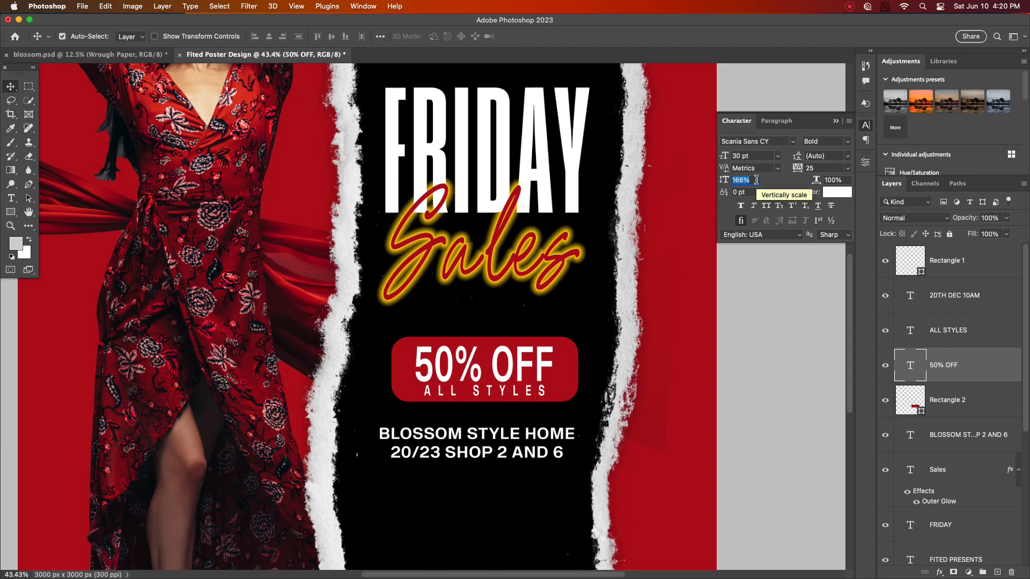
pyautogui.write('100')
pyautogui.press('Return')
pyautogui.moveTo(522, 371)
pyautogui.mouseDown()
pyautogui.moveTo(519, 362)
pyautogui.moveTo(522, 384)
pyautogui.mouseUp()
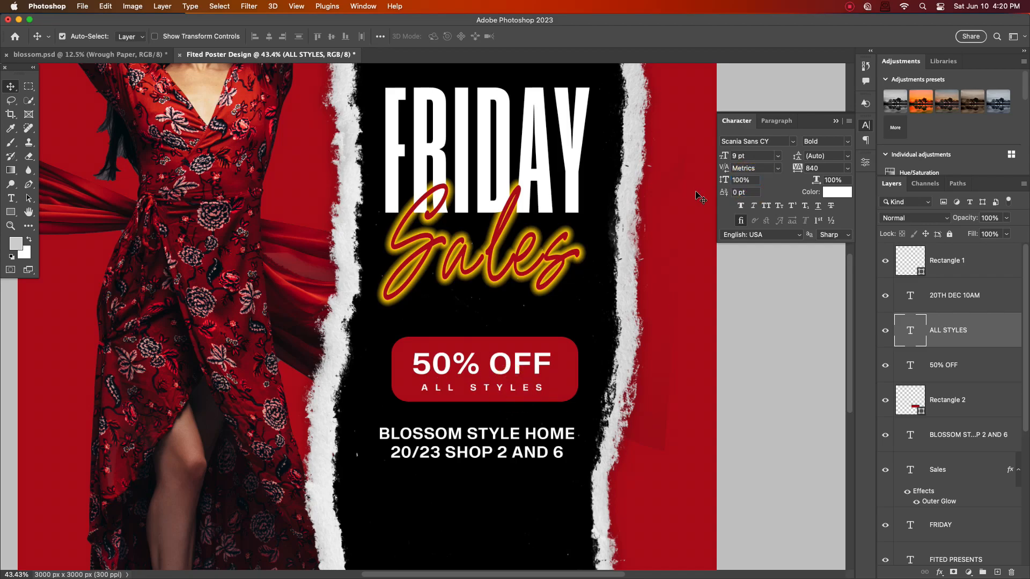
# Step: Try the Humane Bold font on the 50% OFF text with an adjusted size and position, and undo these changes
pyautogui.scroll(2, 493, 373)
pyautogui.click(513, 367)
pyautogui.click(779, 142)
pyautogui.write('HUM')
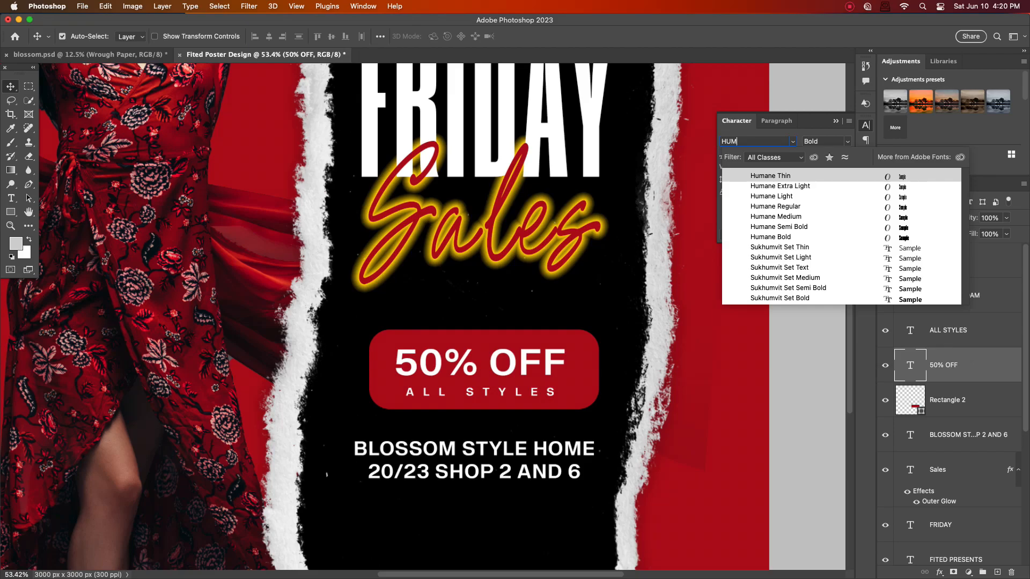
pyautogui.click(785, 238)
pyautogui.moveTo(775, 159); pyautogui.dragTo(748, 159)
pyautogui.moveTo(512, 351); pyautogui.dragTo(514, 365)
pyautogui.press('super+z')
pyautogui.press('super+z')
pyautogui.press('super+z')
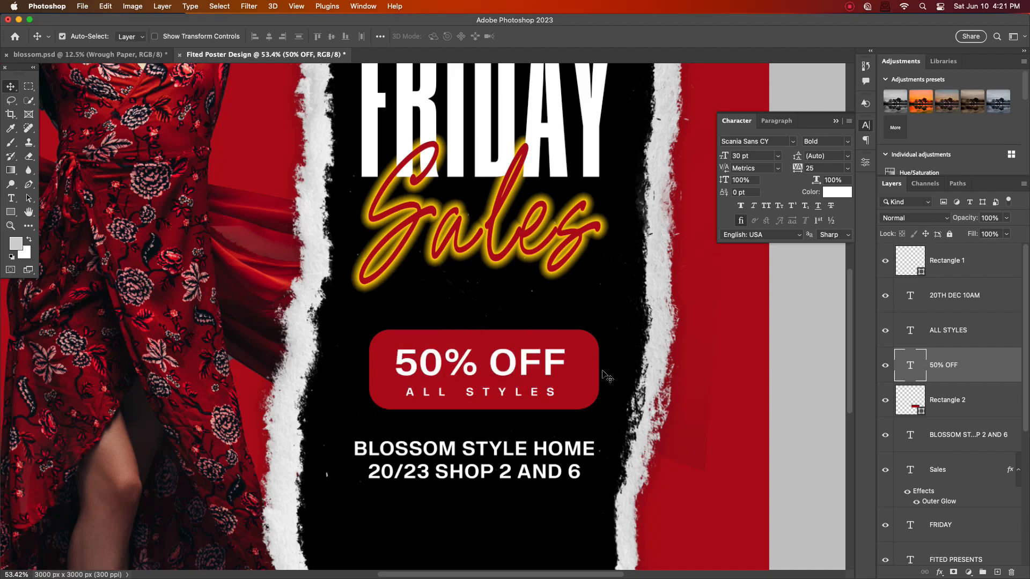
pyautogui.scroll(-5, 499, 370)
pyautogui.scroll(4, 531, 349)
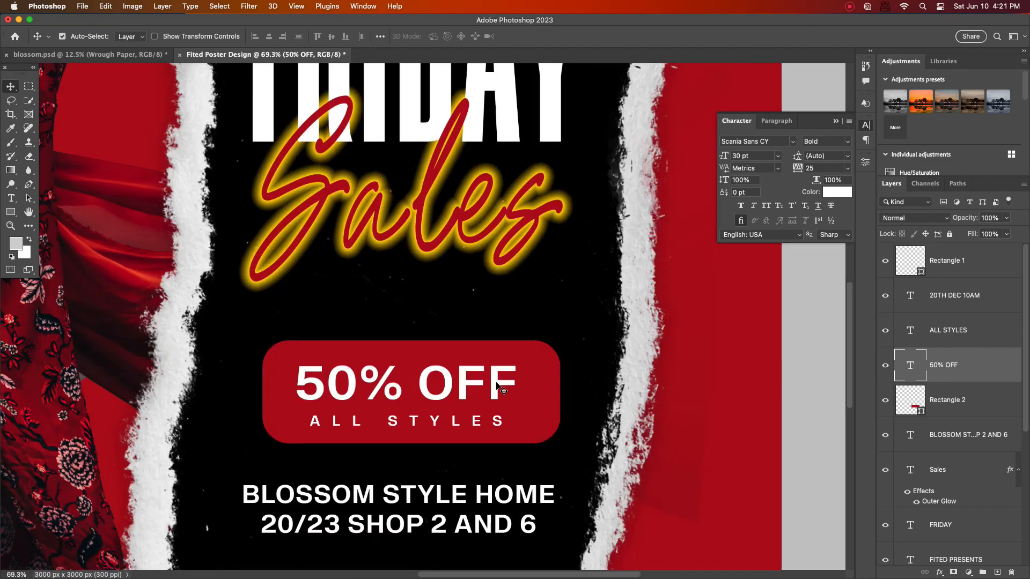
pyautogui.click(846, 143)
pyautogui.click(846, 152)
pyautogui.scroll(-4, 479, 356)
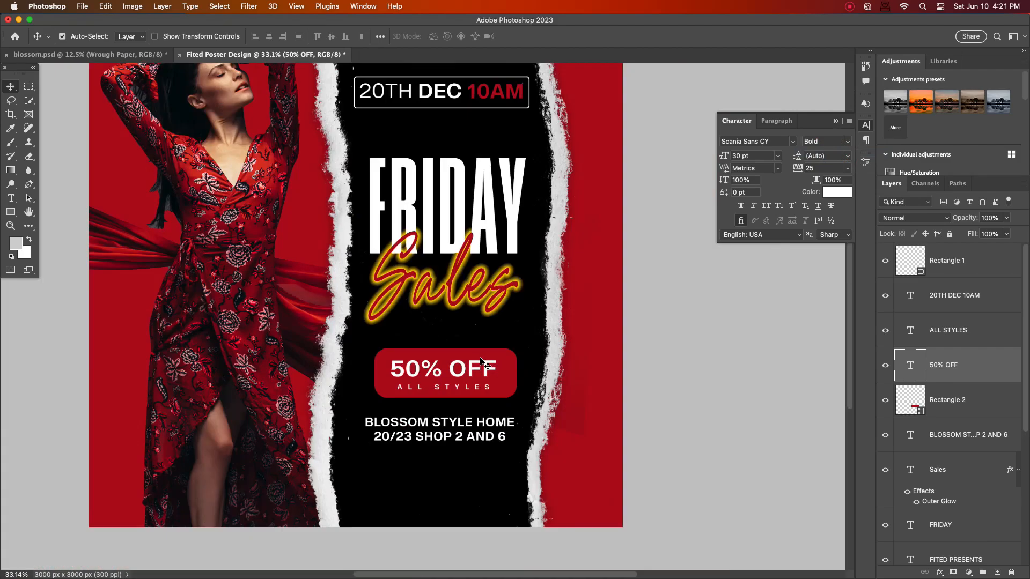
# Step: Recolor the 10AM part of the date text to the copied yellow, fed100
pyautogui.scroll(2, 503, 250)
pyautogui.doubleClick(483, 132)
pyautogui.moveTo(519, 131); pyautogui.dragTo(470, 132)
pyautogui.click(837, 192)
pyautogui.rightClick(690, 370)
pyautogui.click(718, 421)
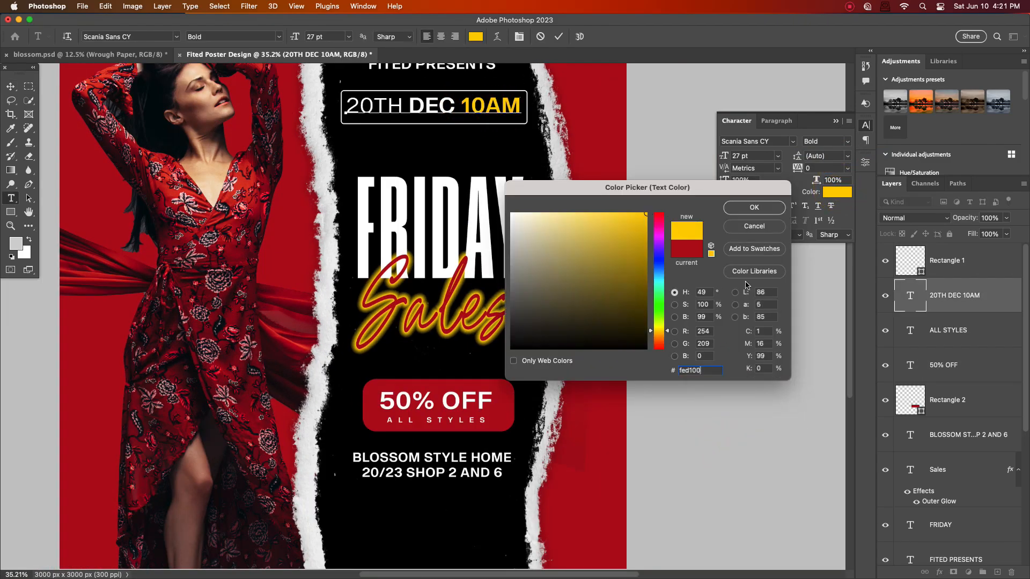
pyautogui.click(754, 207)
pyautogui.click(559, 36)
pyautogui.press('v')
# Step: Duplicate the store address text below itself and replace the copy's wording with SPECIAL GIFT FOR / FIRST 20 CUSTOMERS. on two lines
pyautogui.scroll(-2, 506, 228)
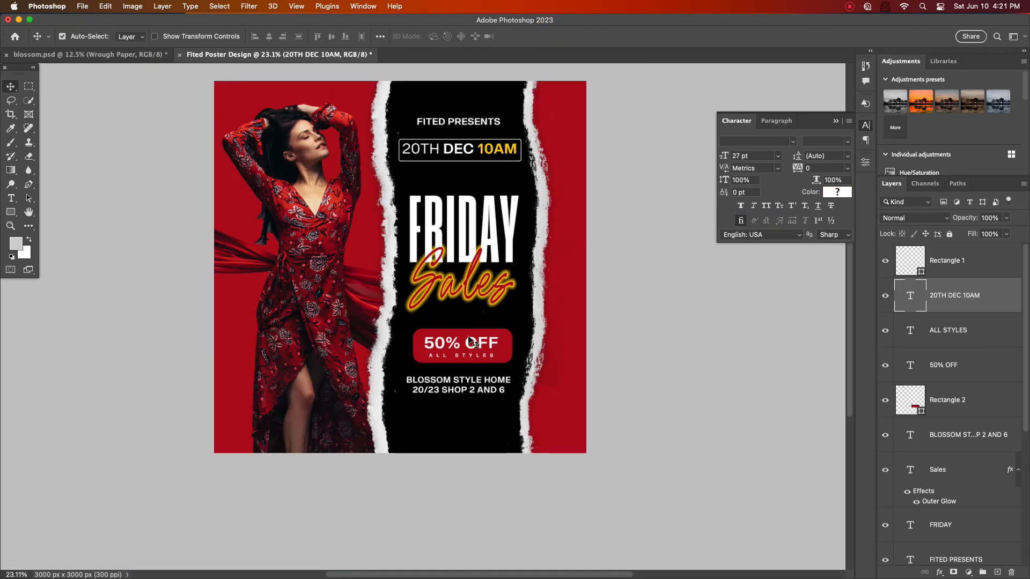
pyautogui.scroll(2, 469, 341)
pyautogui.moveTo(439, 415); pyautogui.dragTo(433, 478)
pyautogui.doubleClick(528, 468)
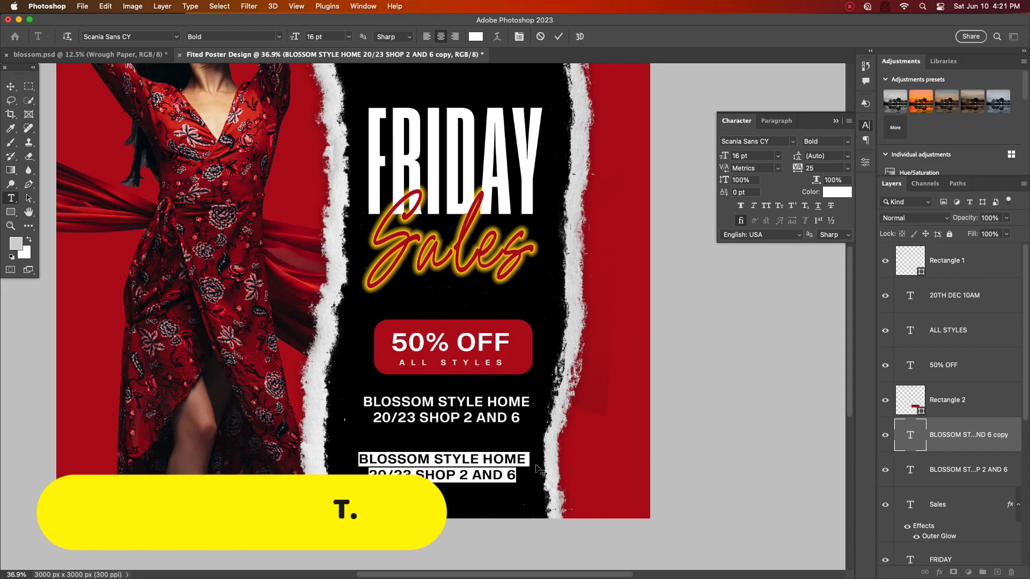
pyautogui.write('E')
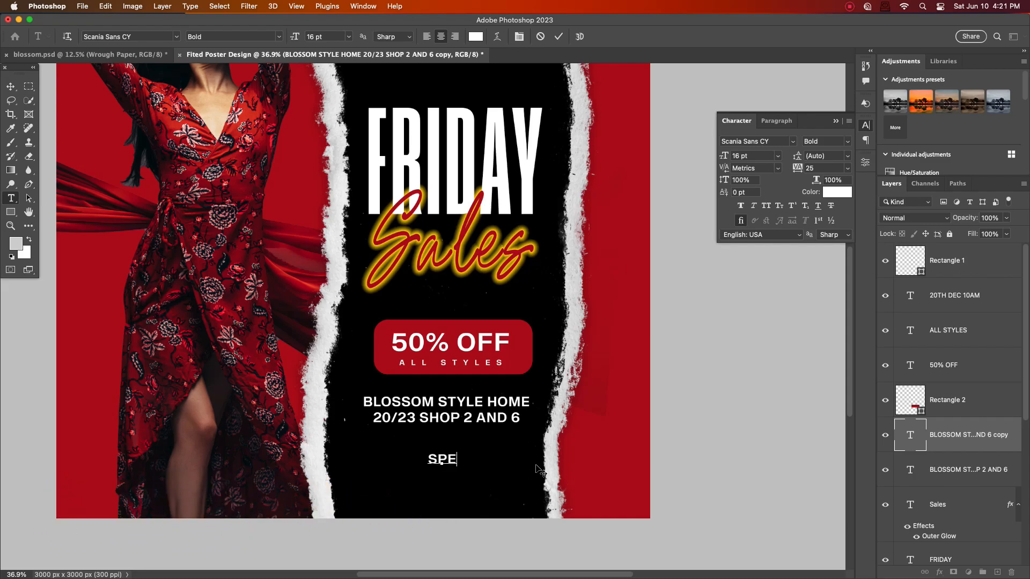
pyautogui.write('PECIAL GIF')
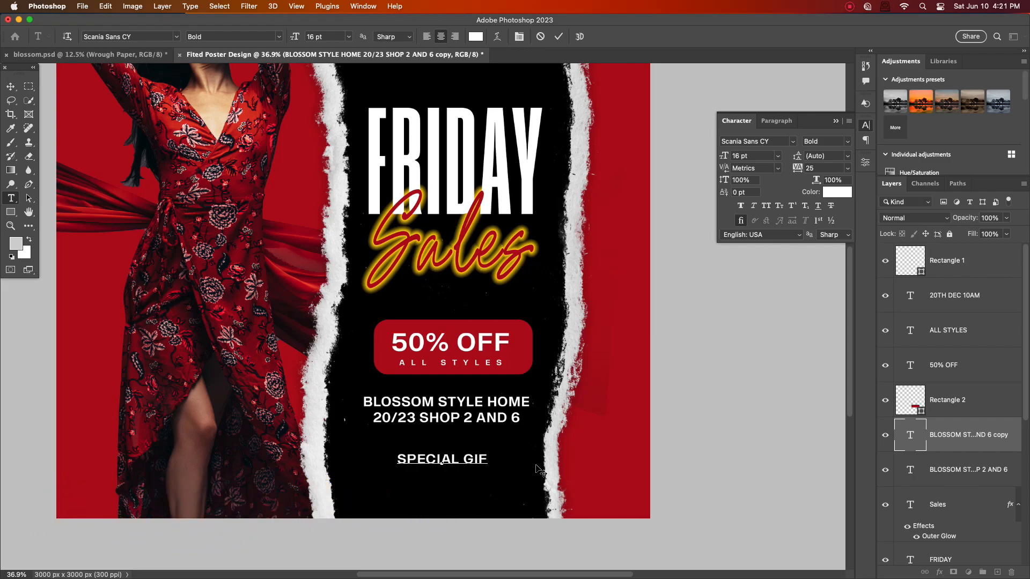
pyautogui.write('T FOR')
pyautogui.press('Return')
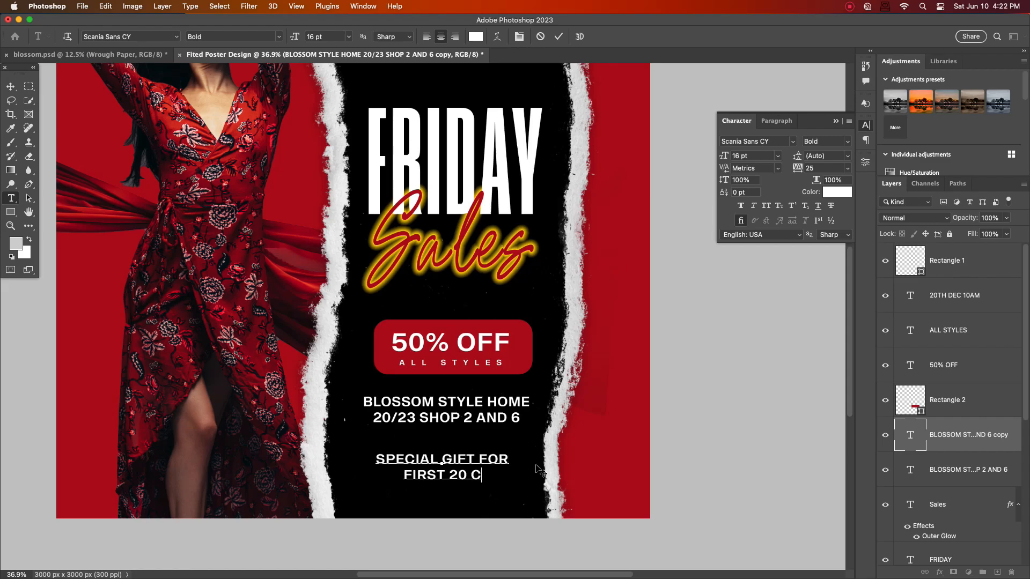
pyautogui.write('FIRST 20 CUSTOMERS.')
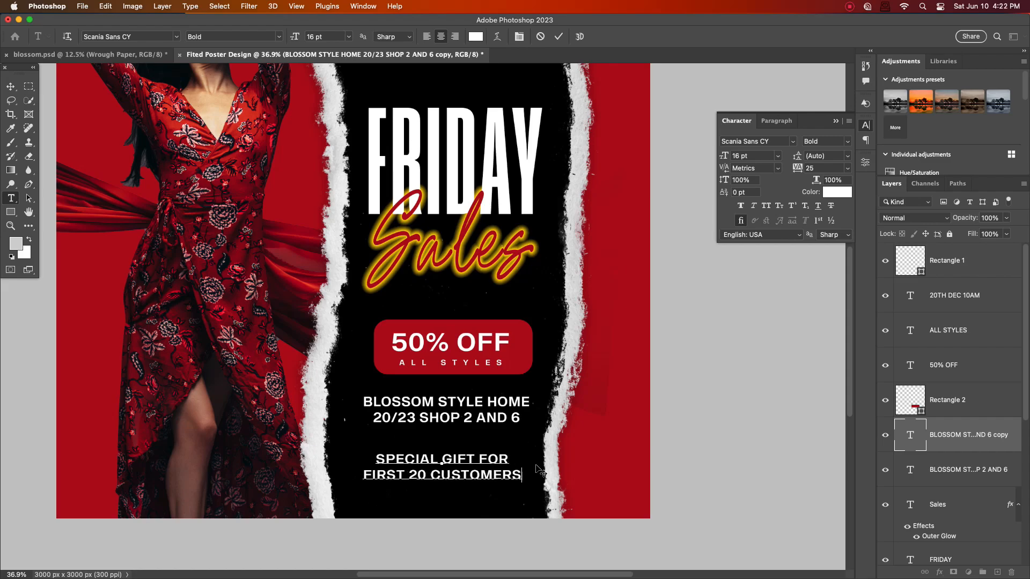
pyautogui.click(556, 38)
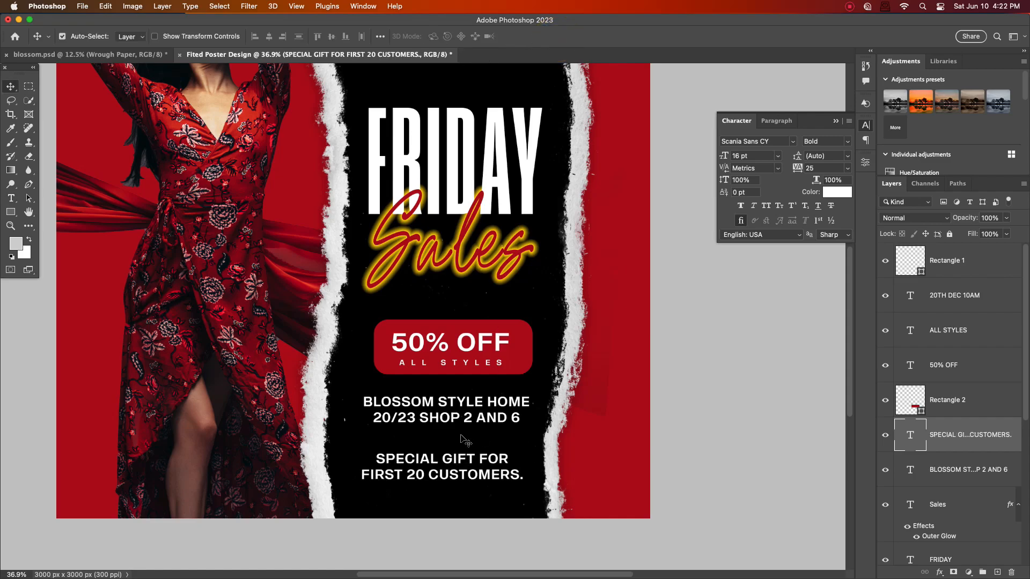
# Step: Set the special gift text's size to 14 pt and reposition it centered beneath the store address
pyautogui.scroll(-3, 472, 416)
pyautogui.scroll(4, 468, 441)
pyautogui.click(779, 157)
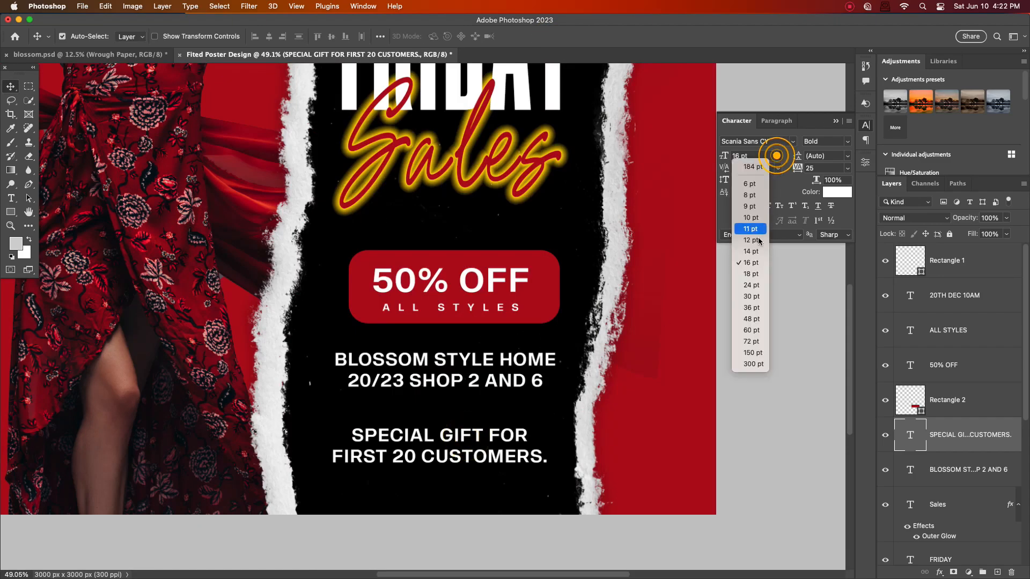
pyautogui.click(759, 253)
pyautogui.moveTo(447, 453); pyautogui.dragTo(453, 449)
pyautogui.scroll(-3, 493, 248)
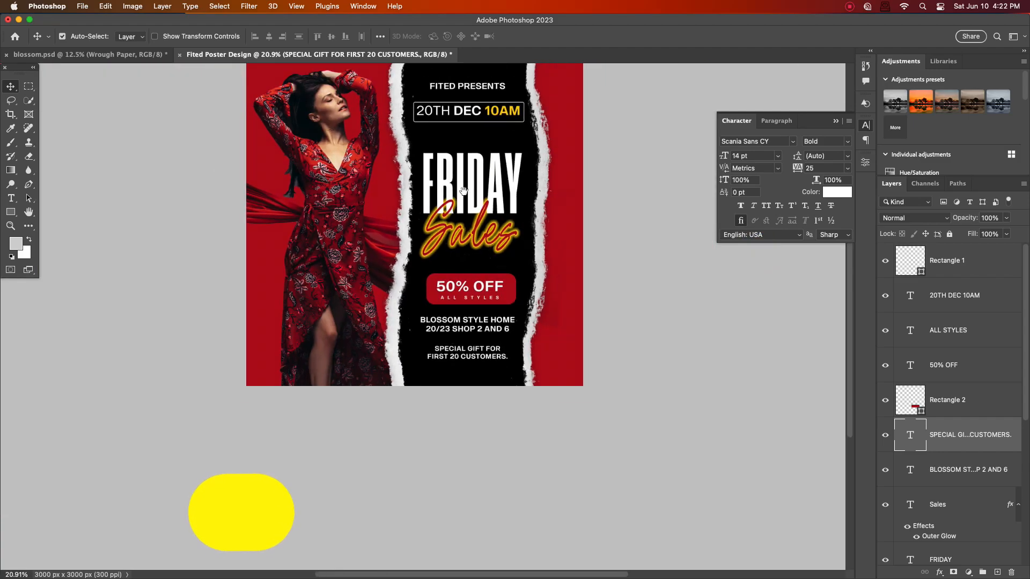
pyautogui.scroll(2, 486, 268)
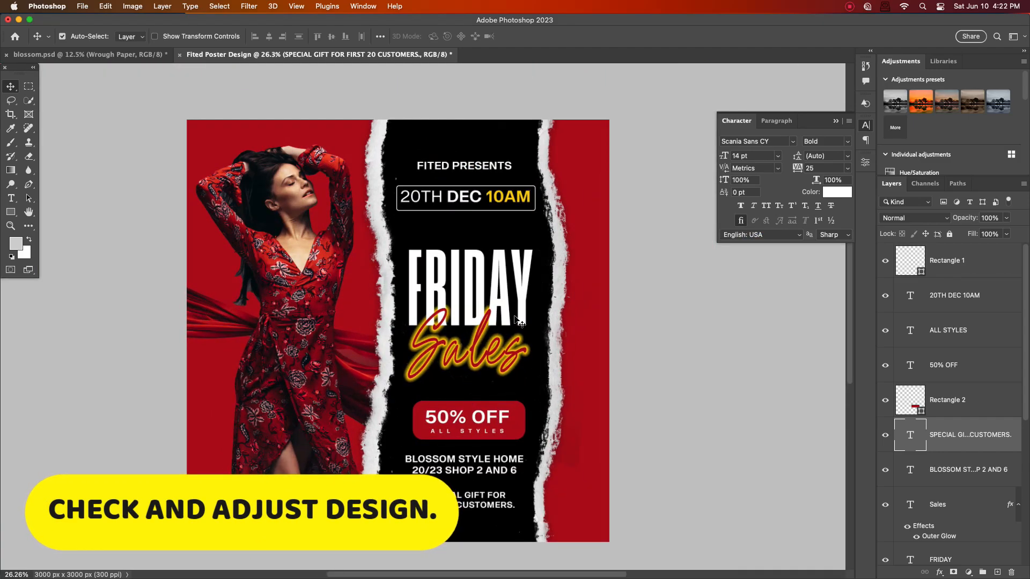
# Step: Set the FRIDAY text to the Bold style with a tracking of 0
pyautogui.click(525, 279)
pyautogui.click(846, 141)
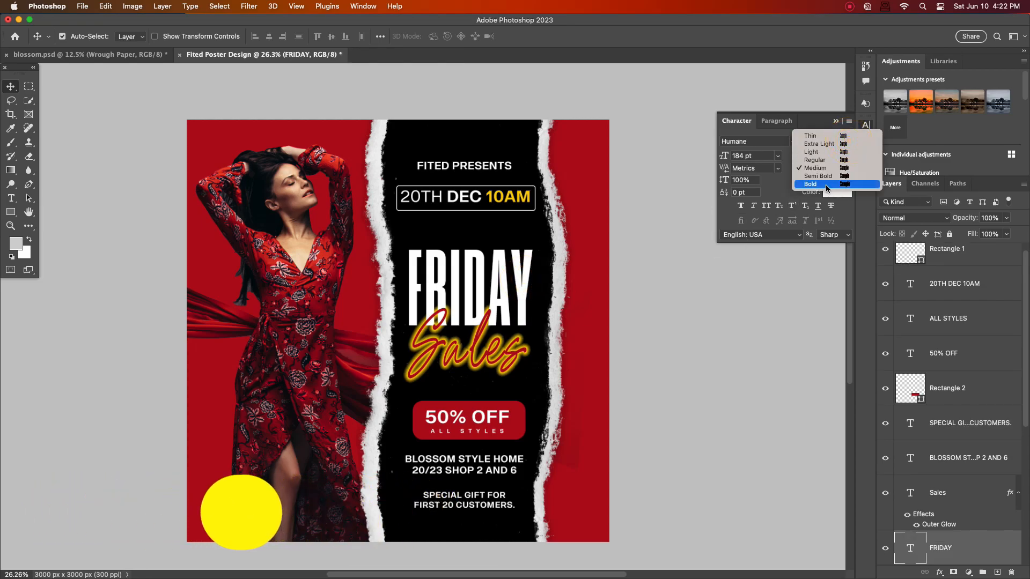
pyautogui.click(824, 184)
pyautogui.click(847, 168)
pyautogui.click(815, 241)
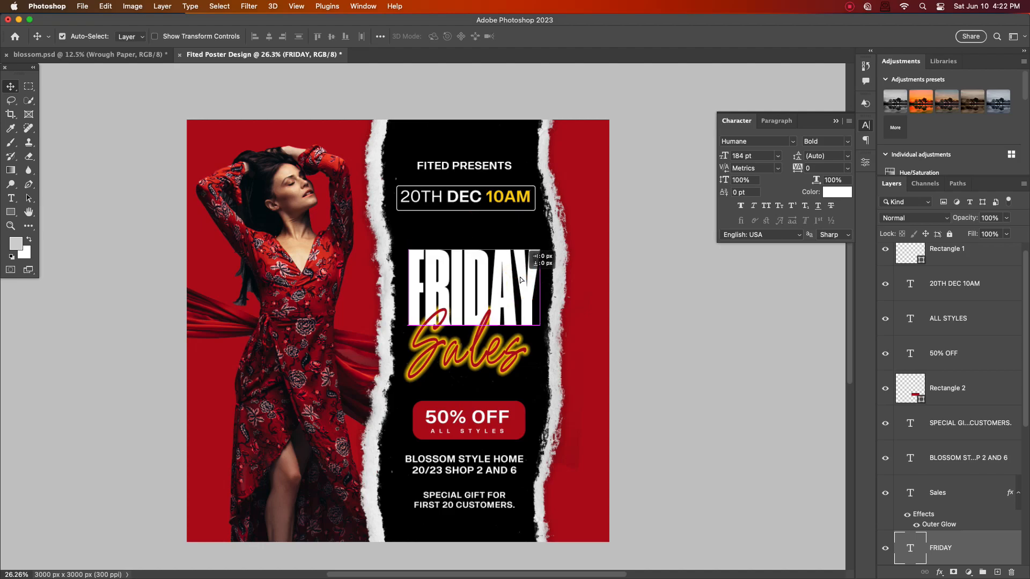
pyautogui.scroll(-1, 522, 298)
pyautogui.scroll(5, 510, 246)
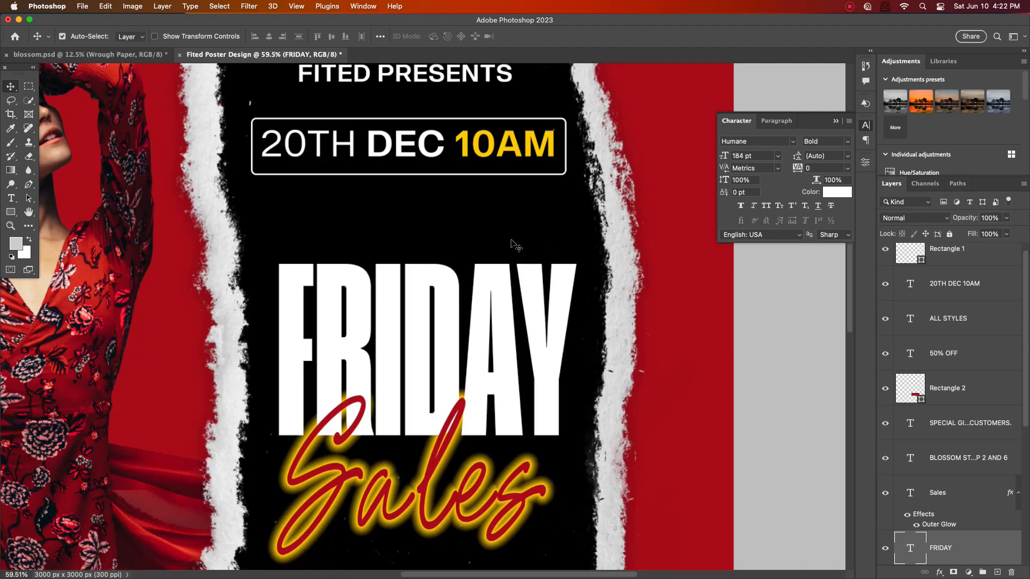
pyautogui.click(425, 146)
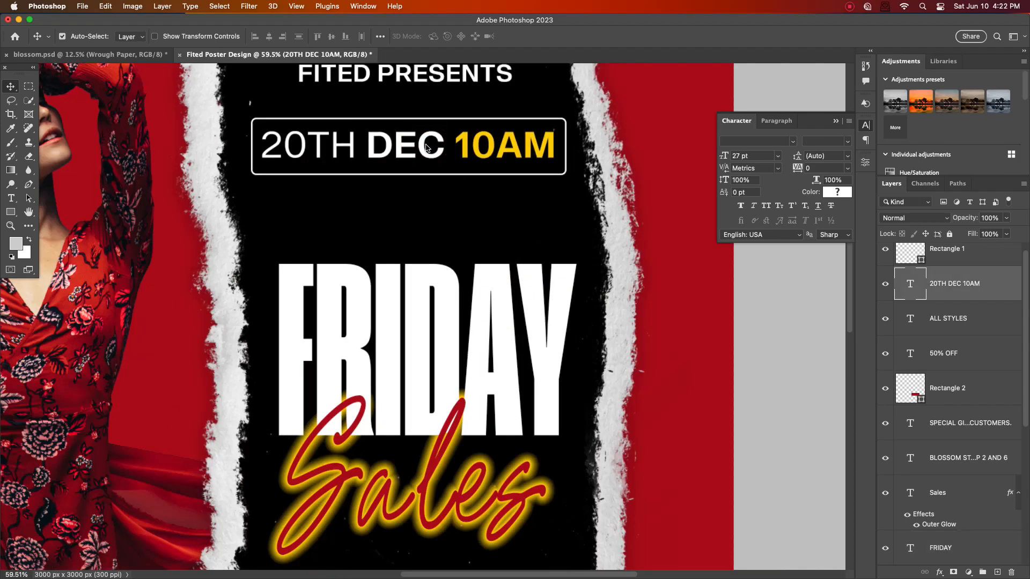
pyautogui.scroll(-4, 429, 148)
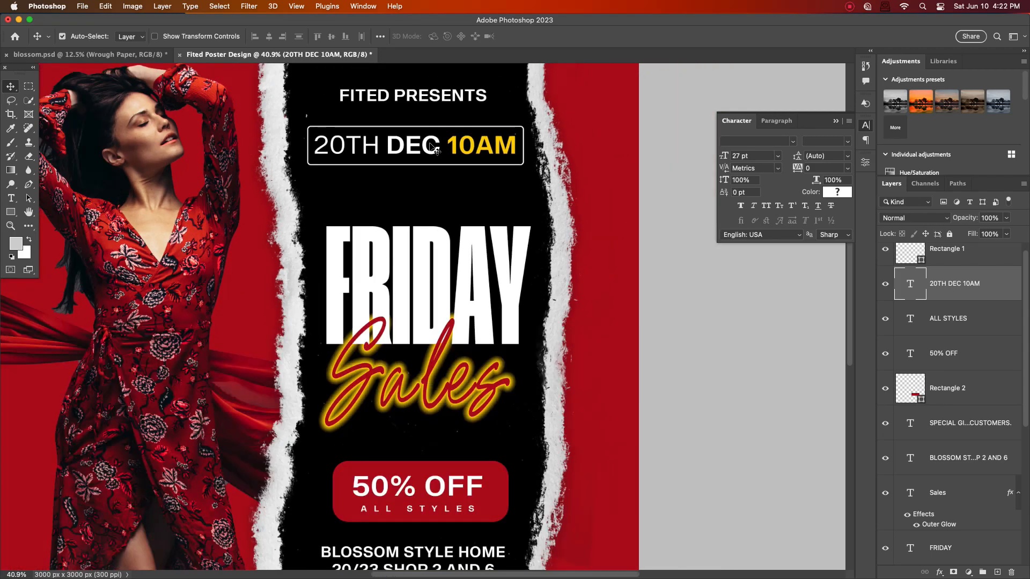
pyautogui.scroll(-4, 434, 148)
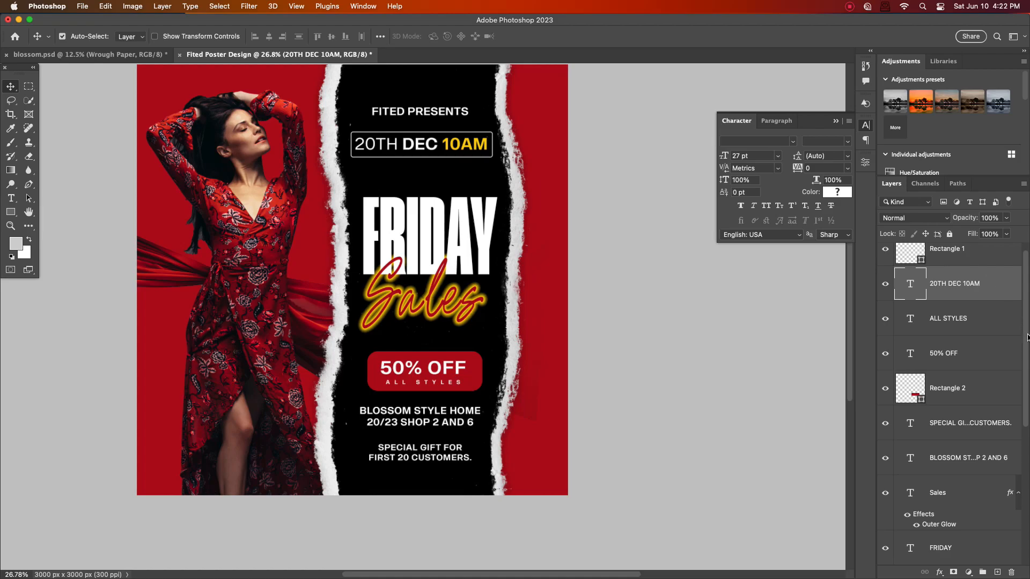
# Step: Skew all layers from Rectangle 1 down to Wrough Paper together by about -7.72° horizontally, so the strip and its texts slant rightward
pyautogui.scroll(1, 1027, 337)
pyautogui.click(979, 270)
pyautogui.click(887, 261)
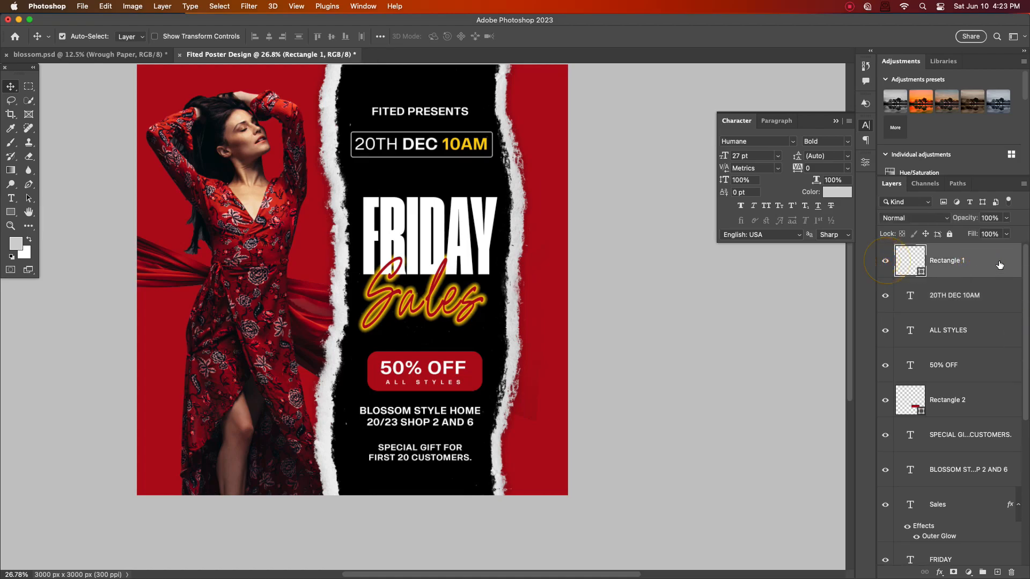
pyautogui.moveTo(1026, 337); pyautogui.dragTo(1021, 468)
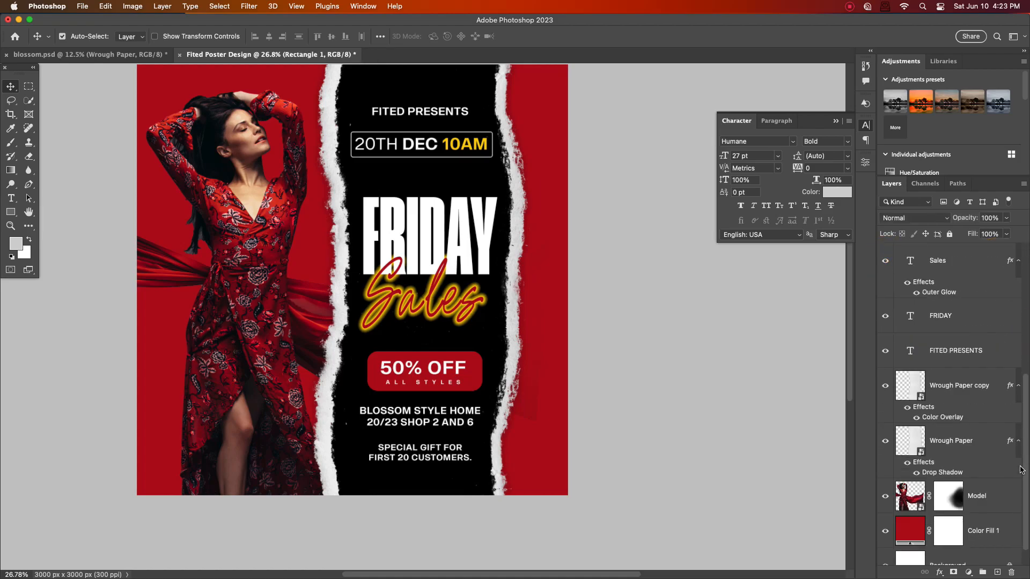
pyautogui.keyDown('shift'); pyautogui.click(967, 442); pyautogui.keyUp('shift')
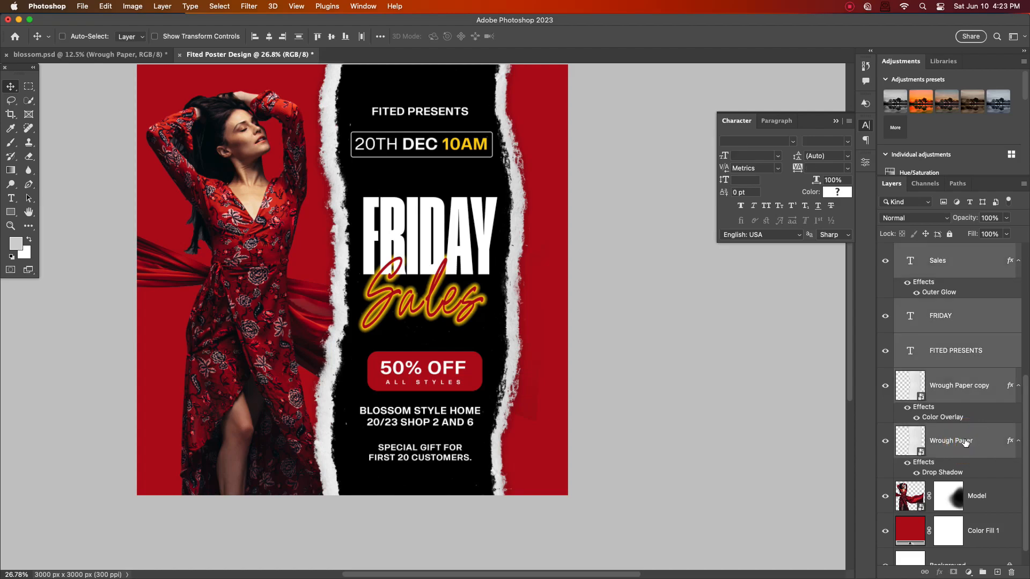
pyautogui.press('super+t')
pyautogui.press('super+0')
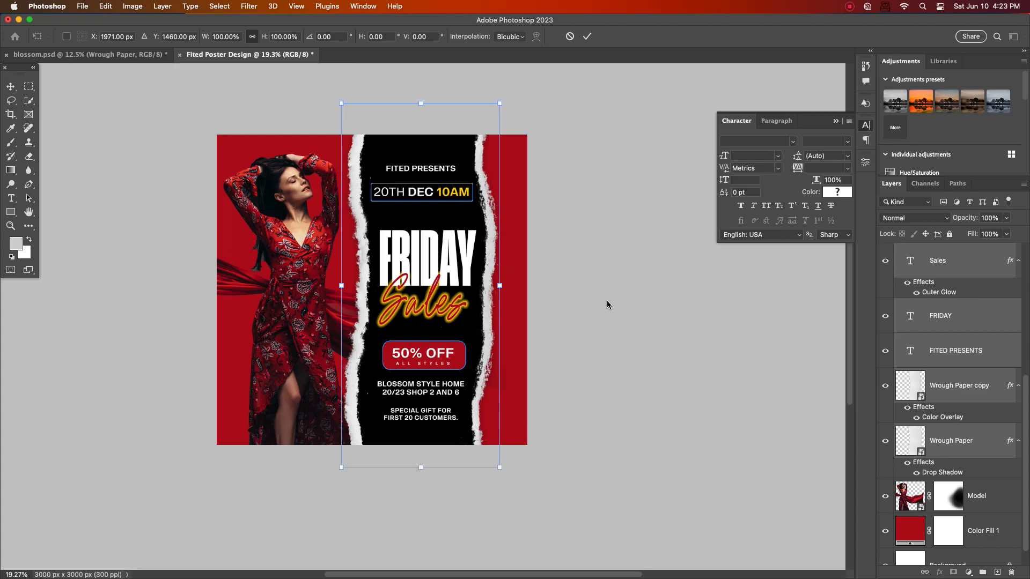
pyautogui.moveTo(422, 102); pyautogui.dragTo(451, 102)
pyautogui.moveTo(422, 470); pyautogui.dragTo(403, 472)
pyautogui.moveTo(470, 223); pyautogui.dragTo(462, 223)
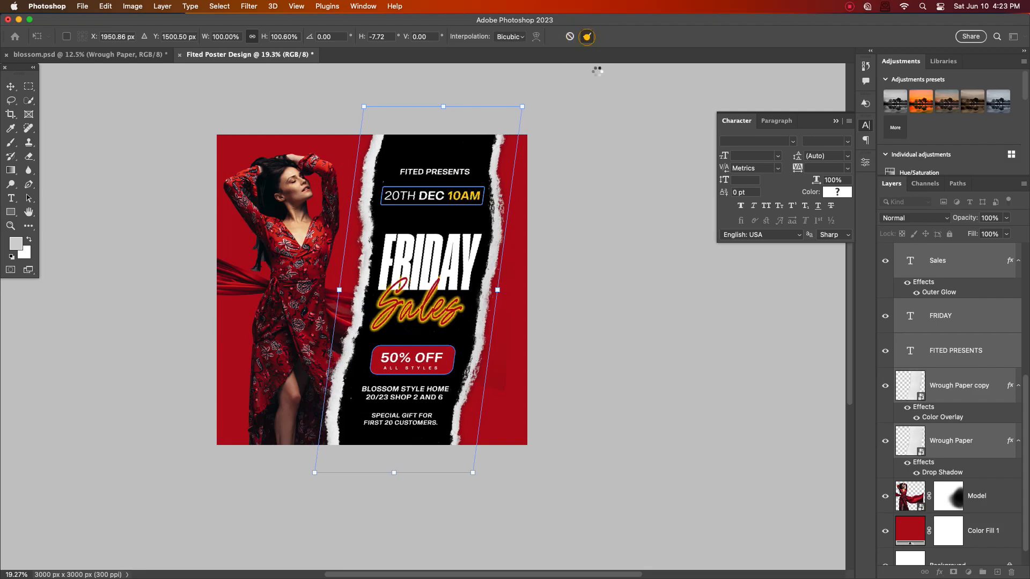
pyautogui.click(587, 37)
pyautogui.scroll(5, 422, 279)
pyautogui.scroll(-3, 422, 279)
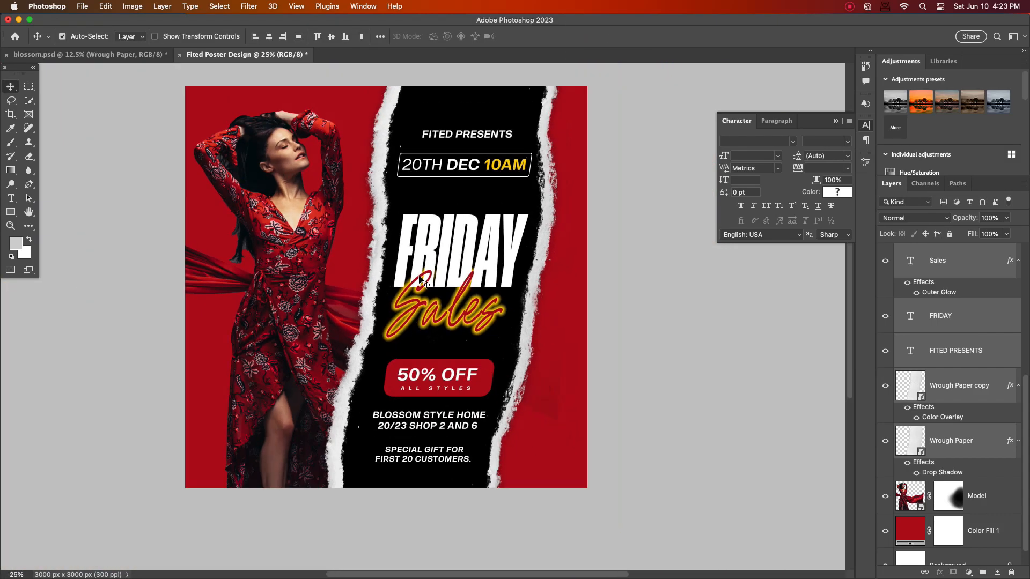
pyautogui.click(960, 266)
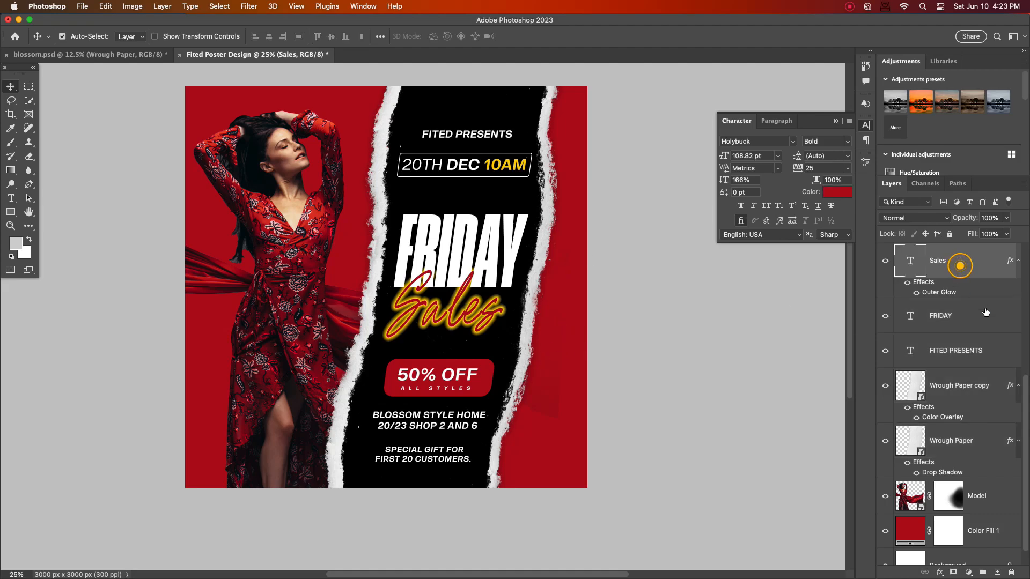
pyautogui.scroll(5, 977, 353)
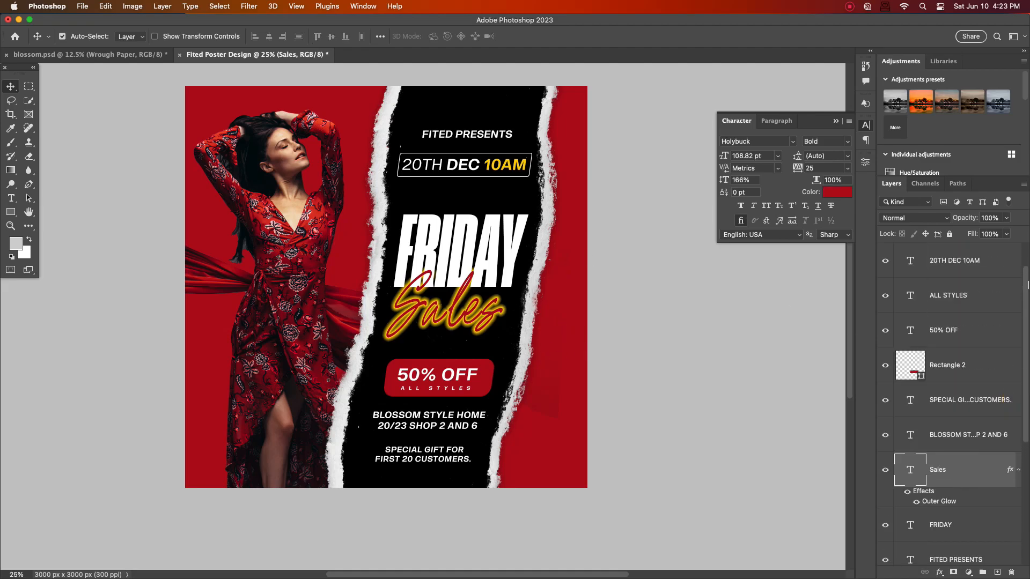
pyautogui.scroll(-3, 972, 338)
pyautogui.scroll(3, 972, 338)
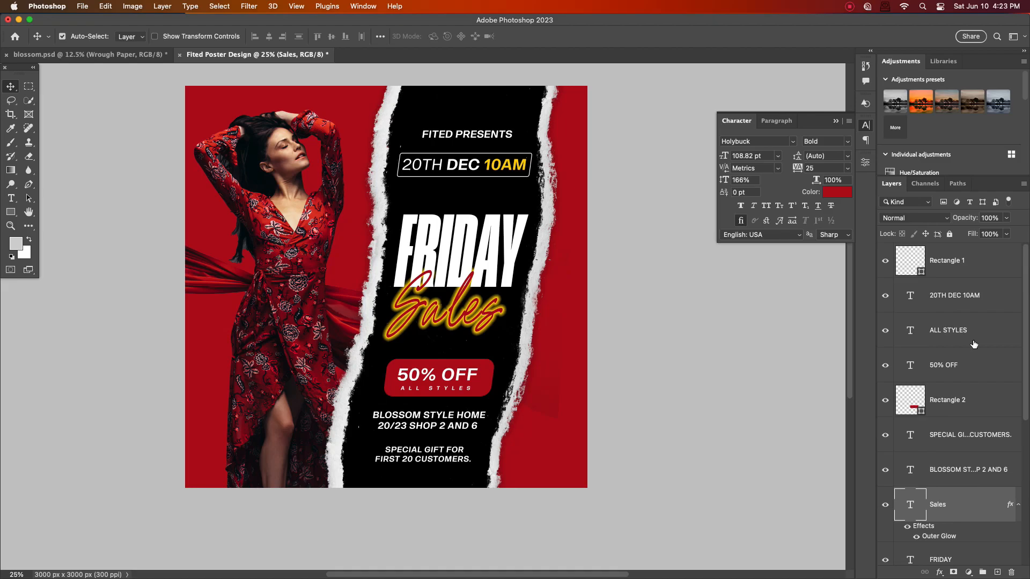
pyautogui.click(981, 274)
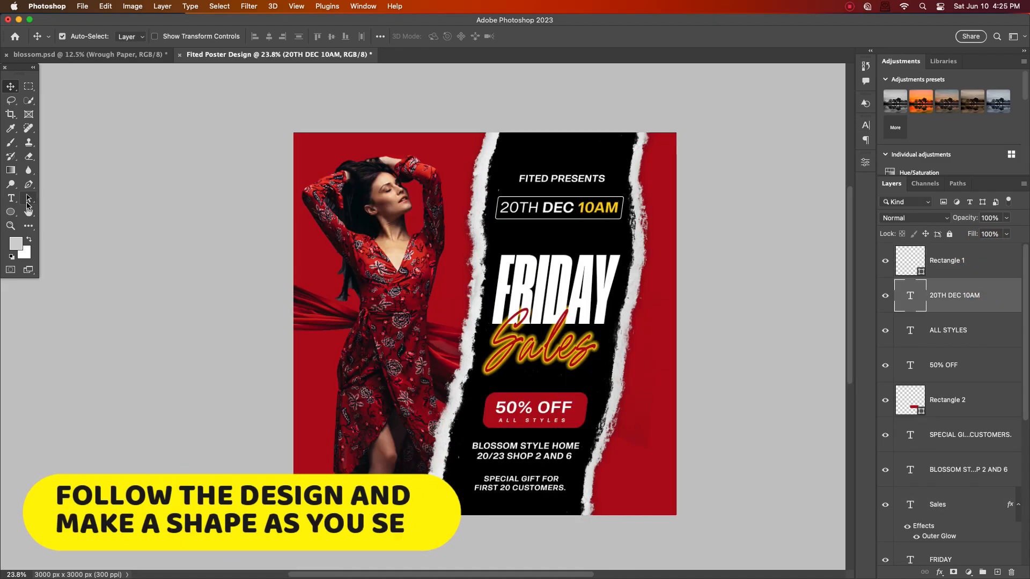
# Step: Draw a circle about 1080 px in diameter with the Ellipse tool, overlapping the model and the black strip
pyautogui.click(10, 212)
pyautogui.click(38, 221)
pyautogui.moveTo(383, 311)
pyautogui.mouseDown()
pyautogui.moveTo(443, 402)
pyautogui.moveTo(520, 469)
pyautogui.mouseUp()
# Step: Give the circle no stroke and a white fill, and move it up and left to about X 420 px, Y 1230 px
pyautogui.click(740, 290)
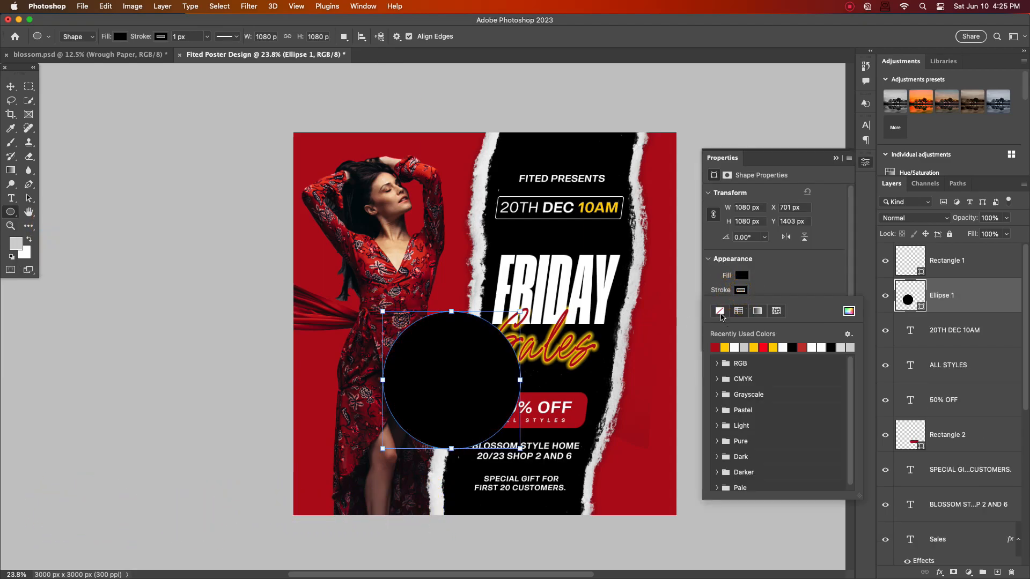
pyautogui.click(720, 311)
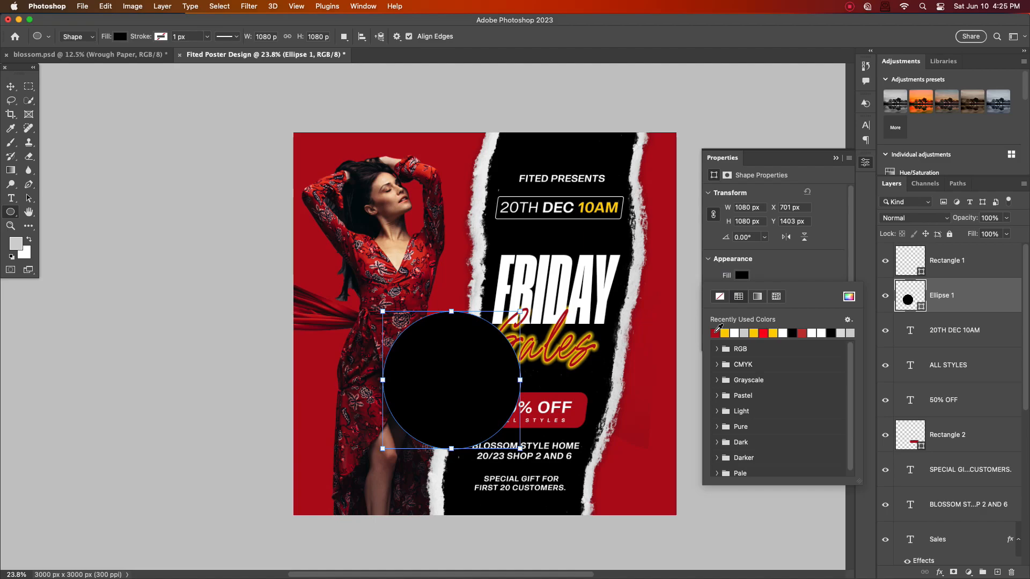
pyautogui.click(715, 331)
pyautogui.click(11, 90)
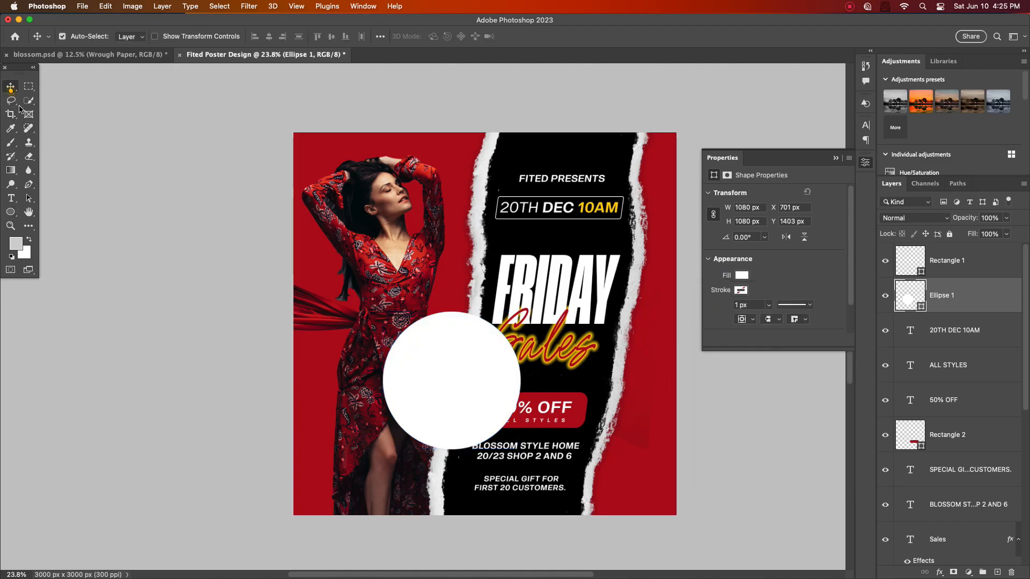
pyautogui.moveTo(437, 374); pyautogui.dragTo(401, 352)
# Step: Draw a diagonal-stripe custom shape about 1355 by 1288 px and move it over the white circle
pyautogui.rightClick(10, 212)
pyautogui.click(43, 263)
pyautogui.click(447, 37)
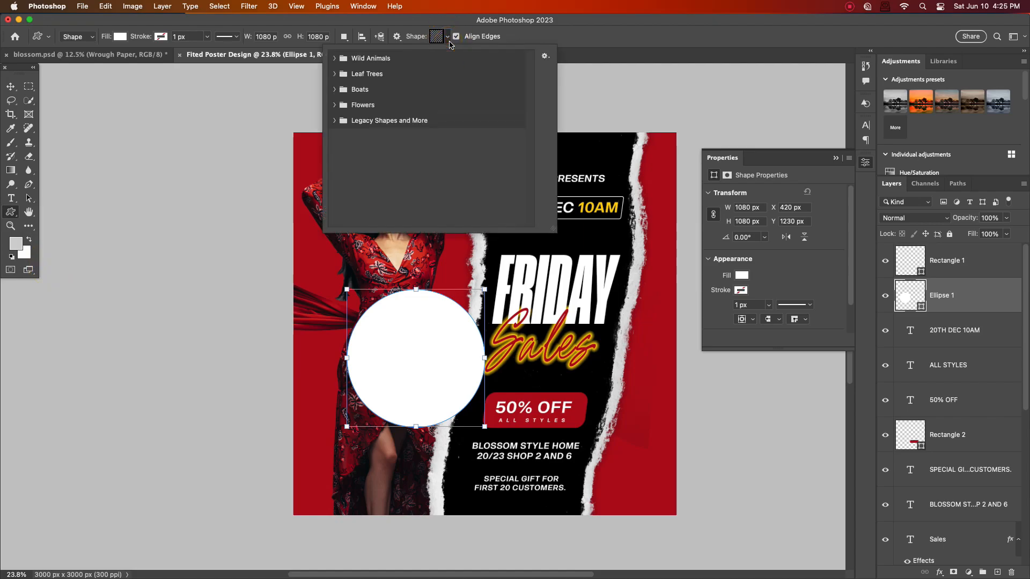
pyautogui.click(447, 37)
pyautogui.moveTo(348, 155)
pyautogui.mouseDown()
pyautogui.moveTo(370, 161)
pyautogui.moveTo(510, 324)
pyautogui.moveTo(522, 319)
pyautogui.mouseUp()
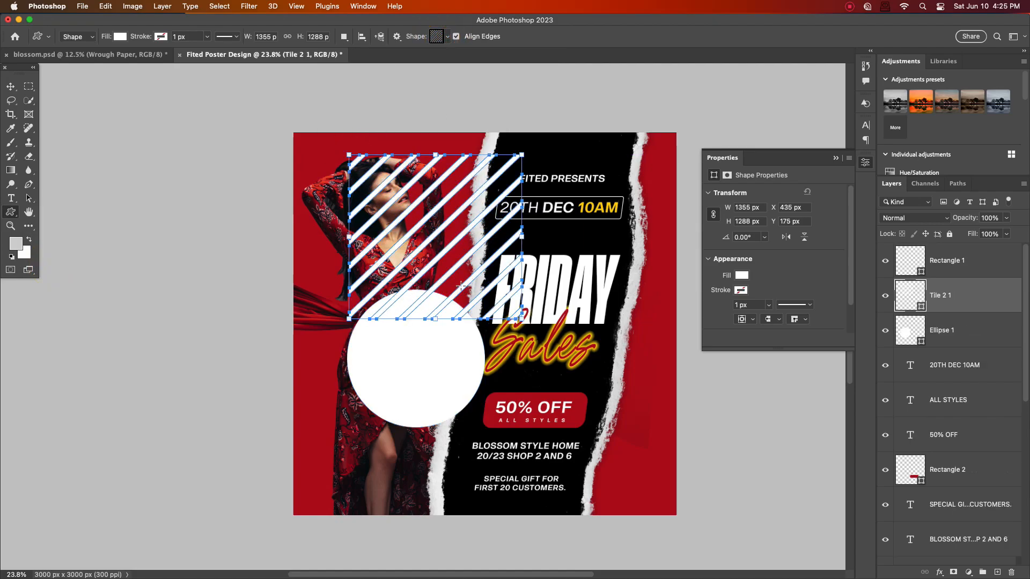
pyautogui.click(10, 87)
pyautogui.moveTo(448, 250); pyautogui.dragTo(432, 372)
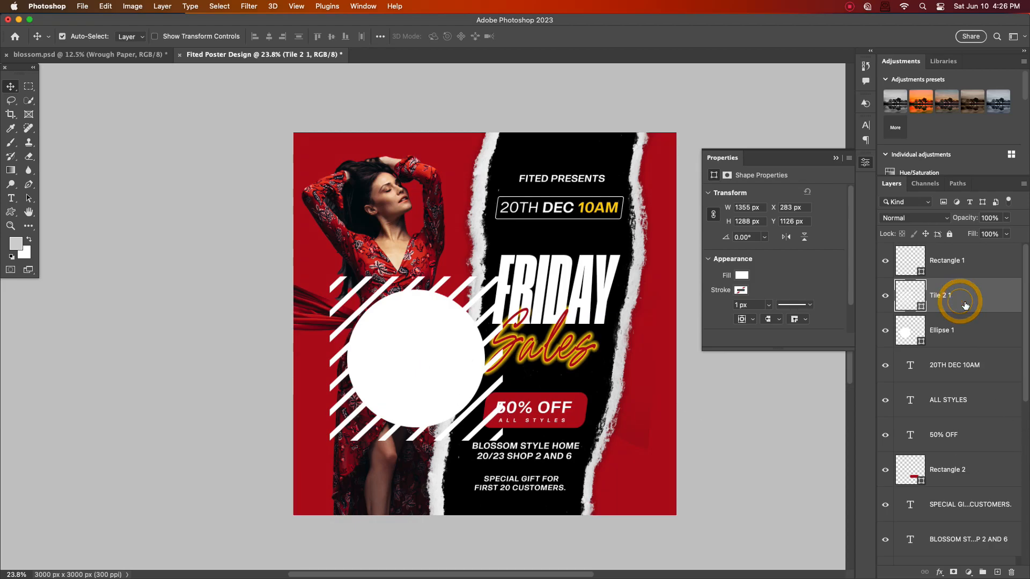
# Step: Rasterize the white circle's layer, Ellipse 1
pyautogui.click(959, 331)
pyautogui.rightClick(965, 334)
pyautogui.click(890, 228)
# Step: Cut the diagonal stripes of the Tile 2 1 shape out of the white circle on Ellipse 1, and hide the tile layer
pyautogui.click(936, 311)
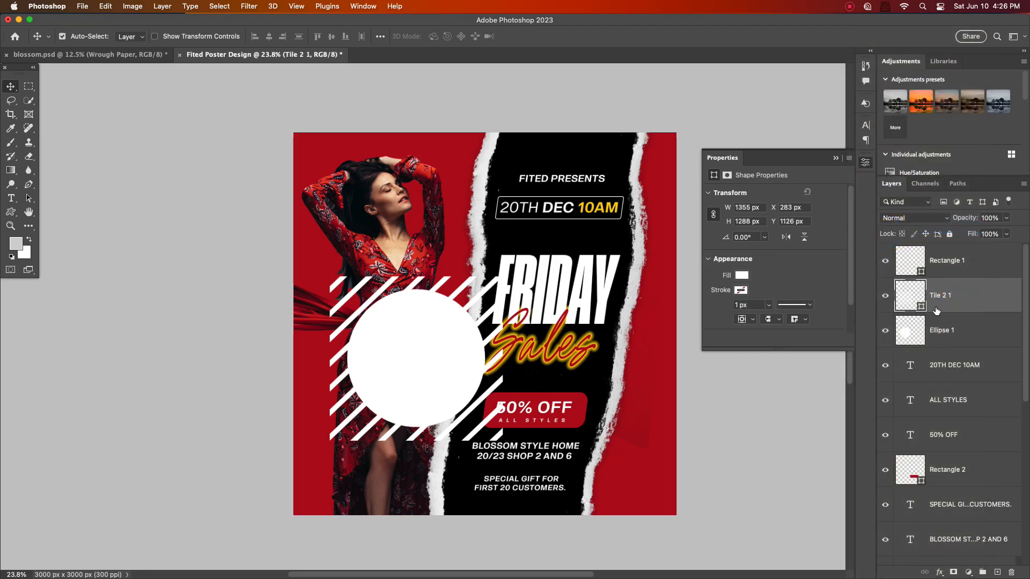
pyautogui.keyDown('super'); pyautogui.click(905, 301); pyautogui.keyUp('super')
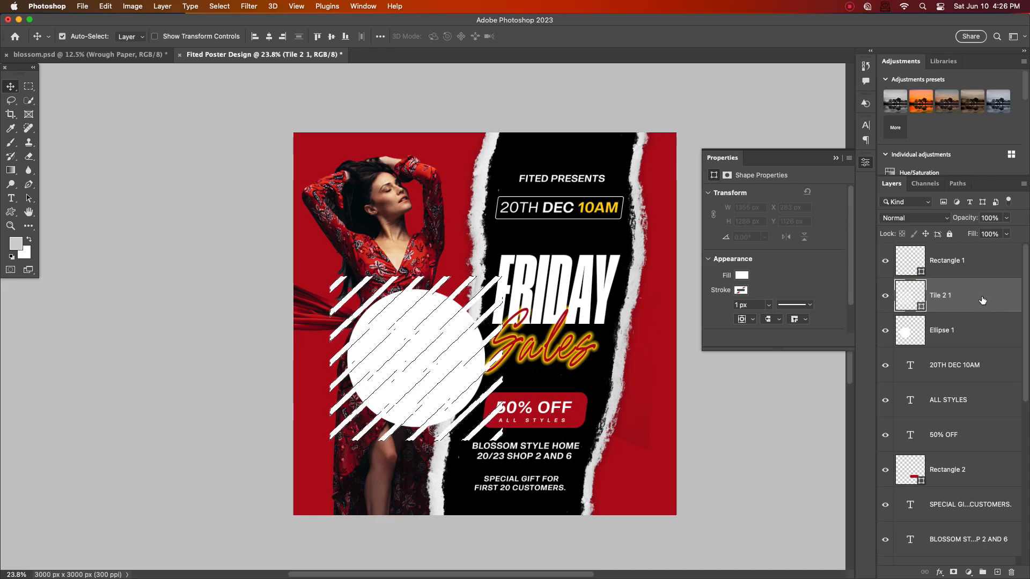
pyautogui.click(971, 330)
pyautogui.click(132, 5)
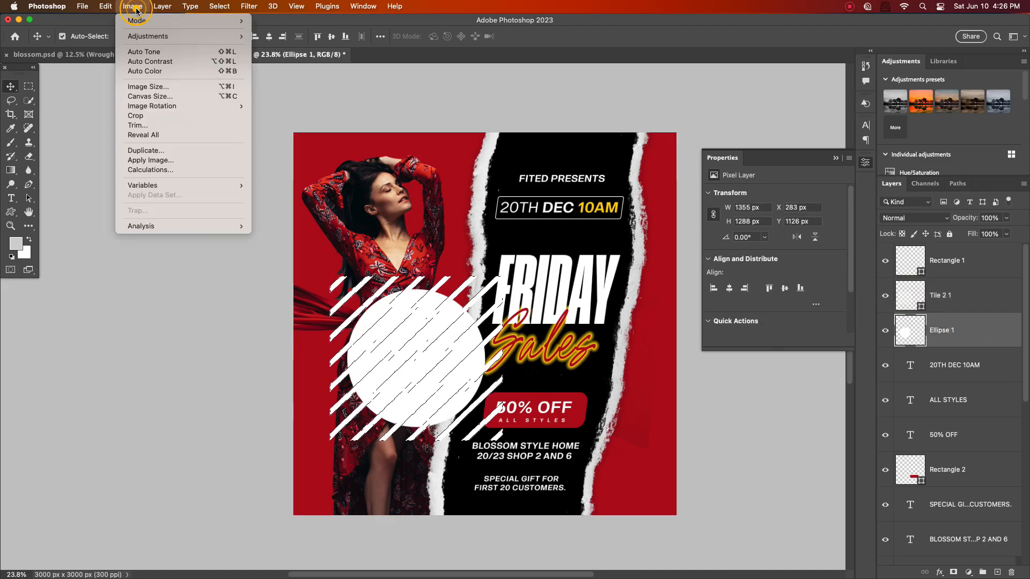
pyautogui.moveTo(111, 6)
pyautogui.click(123, 71)
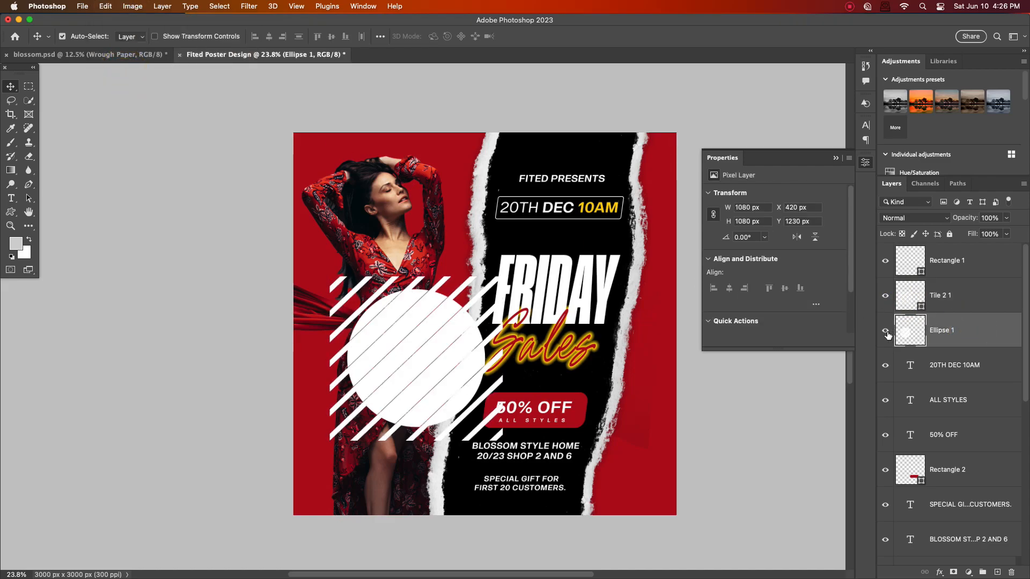
pyautogui.click(886, 299)
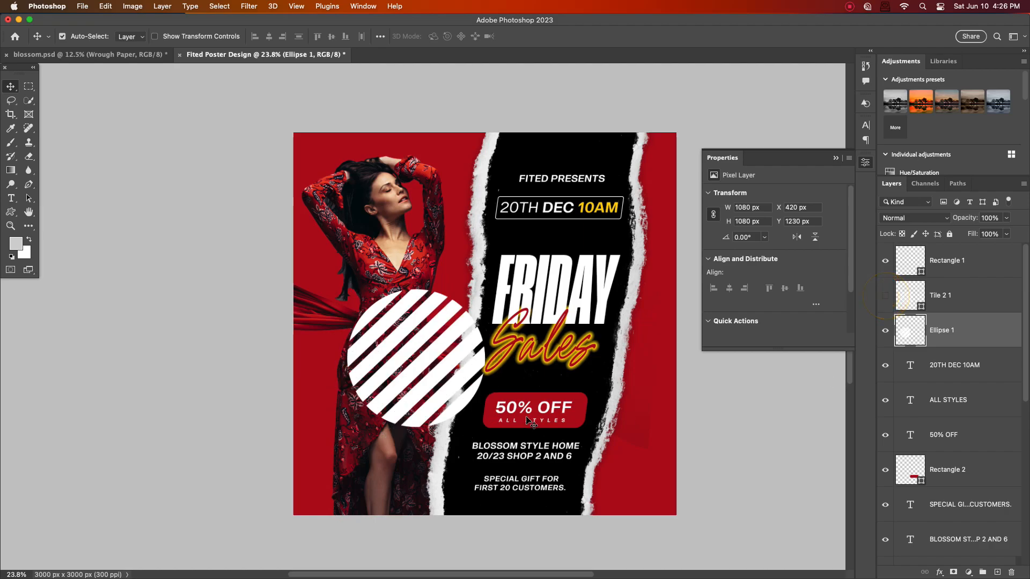
# Step: Shrink the striped circle to about 287 by 286 px and place it at the poster's lower right edge, about X 2713 px, Y 2200 px
pyautogui.click(970, 302)
pyautogui.moveTo(449, 363); pyautogui.dragTo(667, 426)
pyautogui.hotkey('ctrl', 't')
pyautogui.click(586, 37)
pyautogui.click(656, 430)
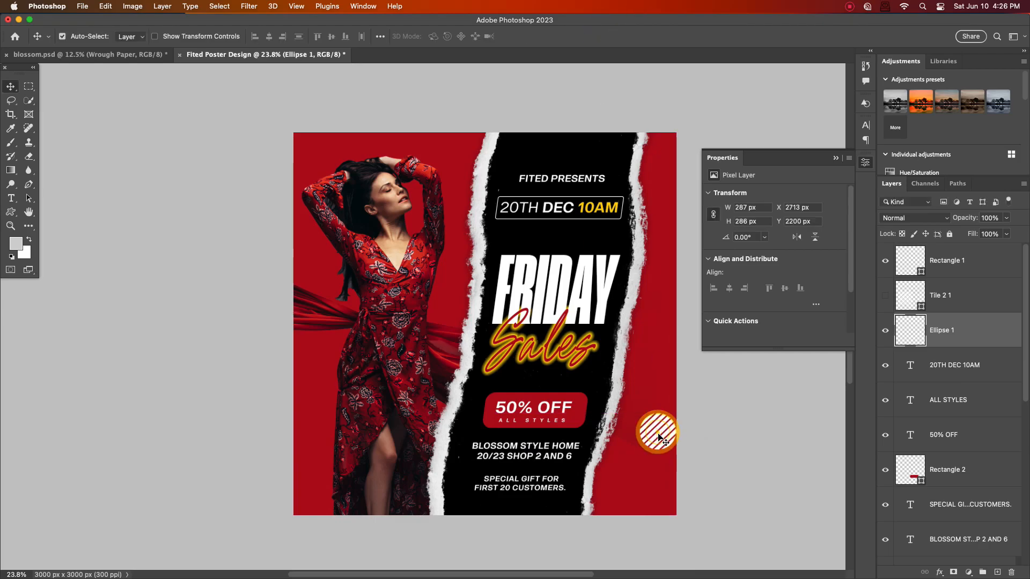
pyautogui.click(661, 432)
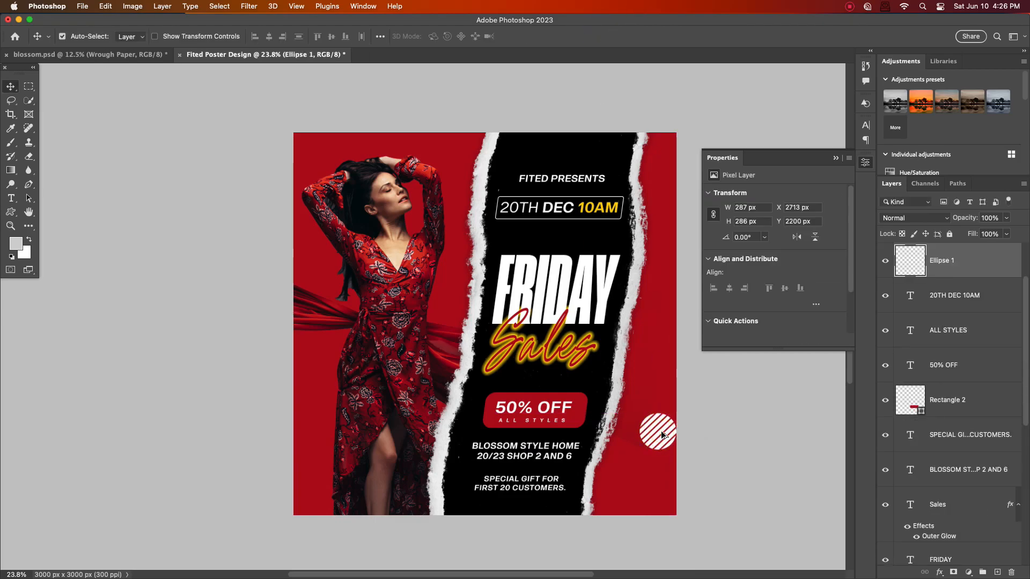
# Step: Duplicate the small striped circle twice, one just above at about X 2800, Y 1867 px and one in the poster's upper-right corner
pyautogui.moveTo(659, 429); pyautogui.dragTo(674, 393)
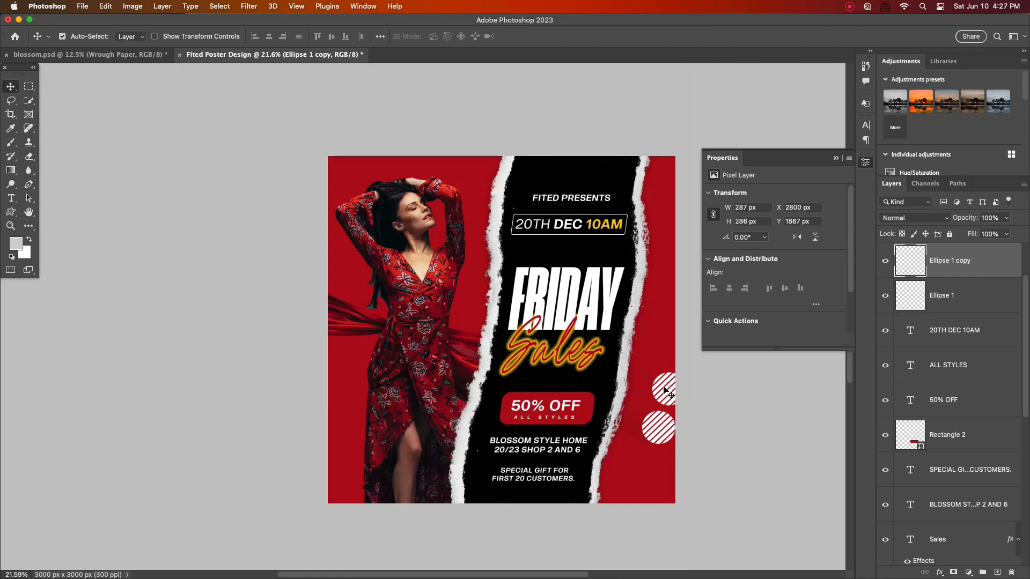
pyautogui.scroll(1, 670, 395)
pyautogui.keyDown('alt'); pyautogui.moveTo(667, 395); pyautogui.dragTo(674, 120); pyautogui.keyUp('alt')
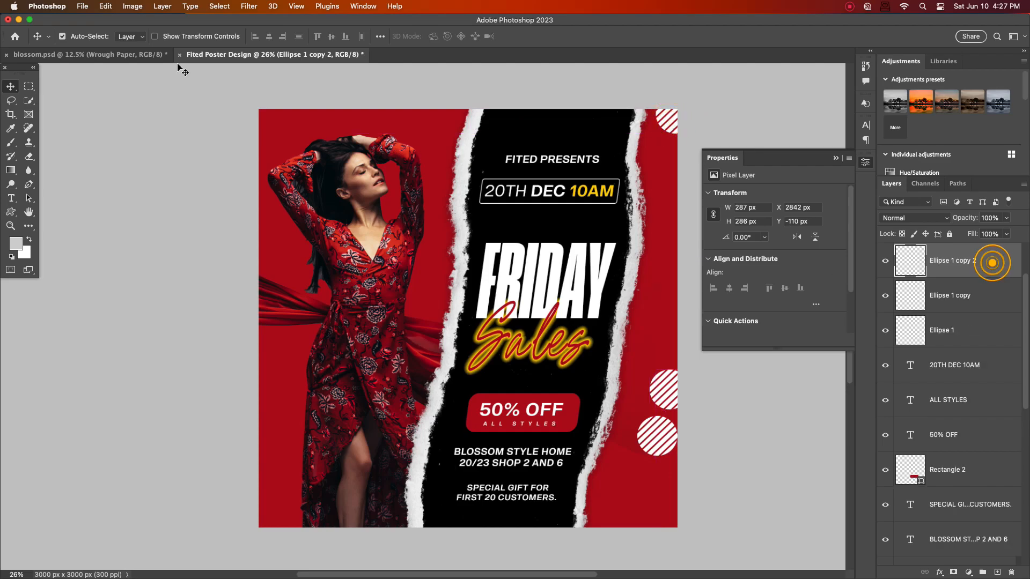
# Step: Apply a Box Blur to the striped circle in the poster's upper-right corner
pyautogui.click(249, 6)
pyautogui.moveTo(370, 144)
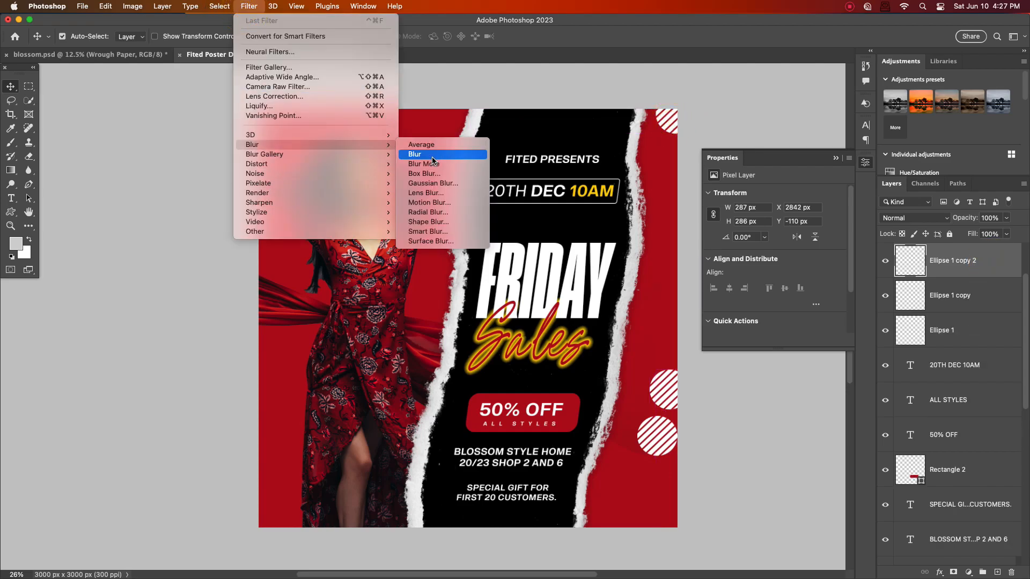
pyautogui.click(431, 174)
pyautogui.click(569, 158)
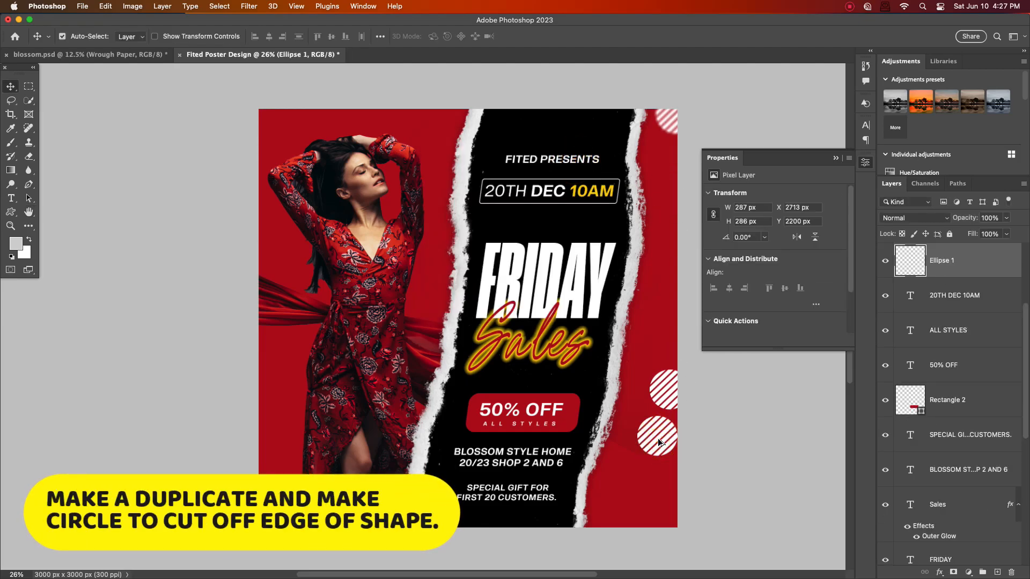
# Step: Duplicate the lower striped circle to the poster's lower left and enlarge the copy to about 1010 by 1006 px, running past the edge
pyautogui.moveTo(658, 441); pyautogui.dragTo(337, 420)
pyautogui.press('super+t')
pyautogui.click(587, 36)
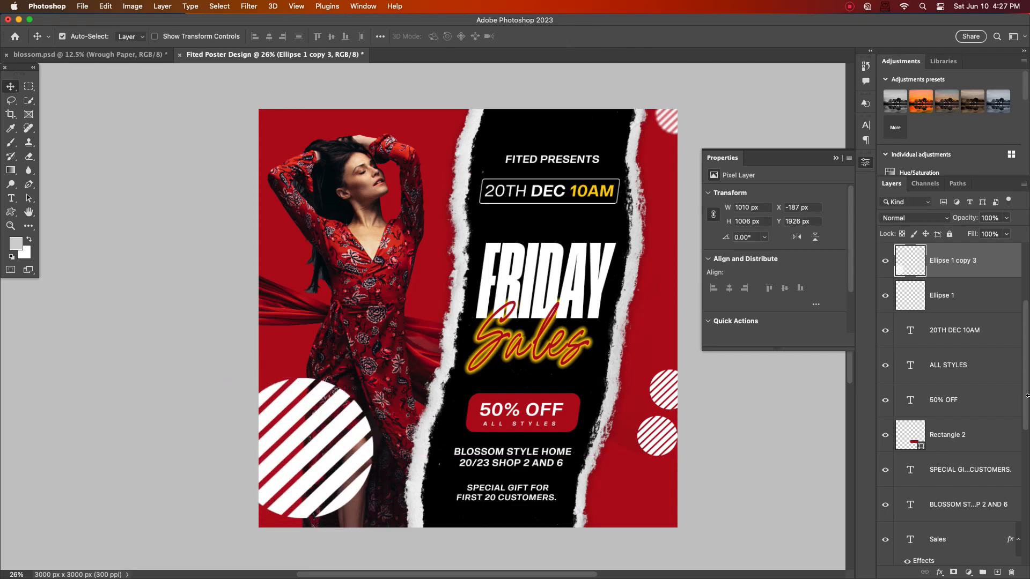
pyautogui.click(991, 272)
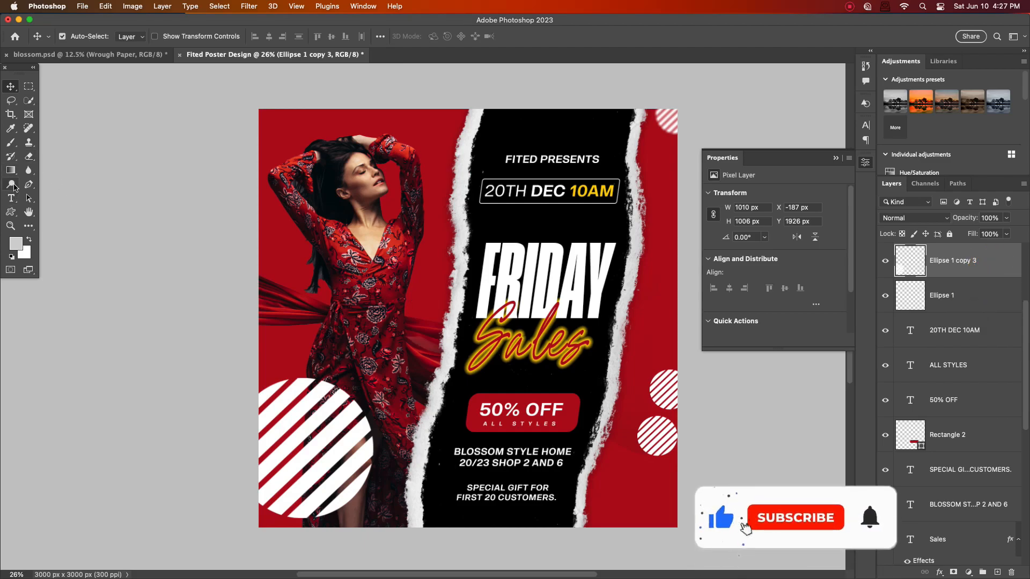
# Step: Draw a black circle about 872 px in diameter and move it over the lower-left part of the large striped circle
pyautogui.click(12, 212)
pyautogui.click(47, 220)
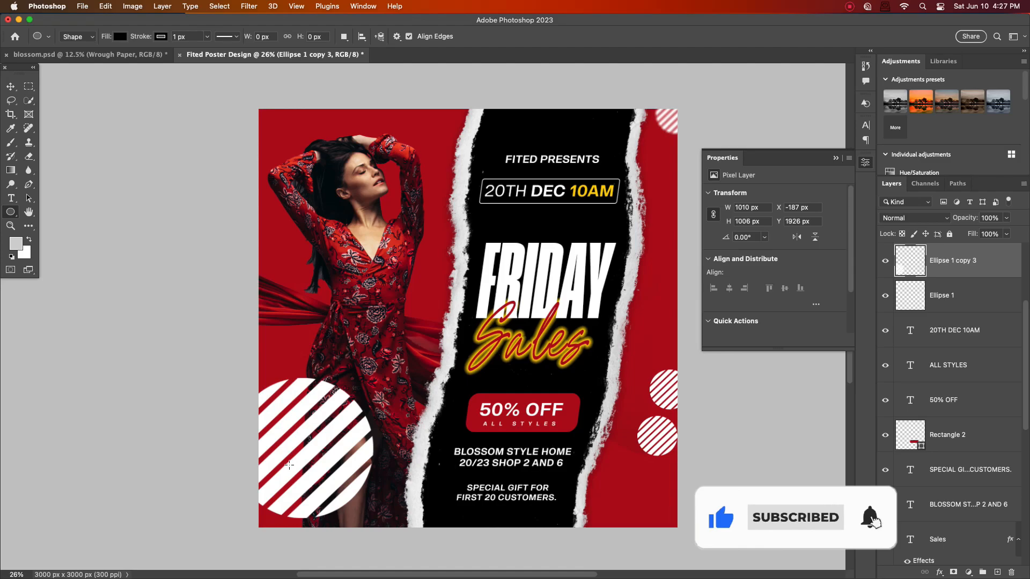
pyautogui.moveTo(296, 445); pyautogui.dragTo(718, 568)
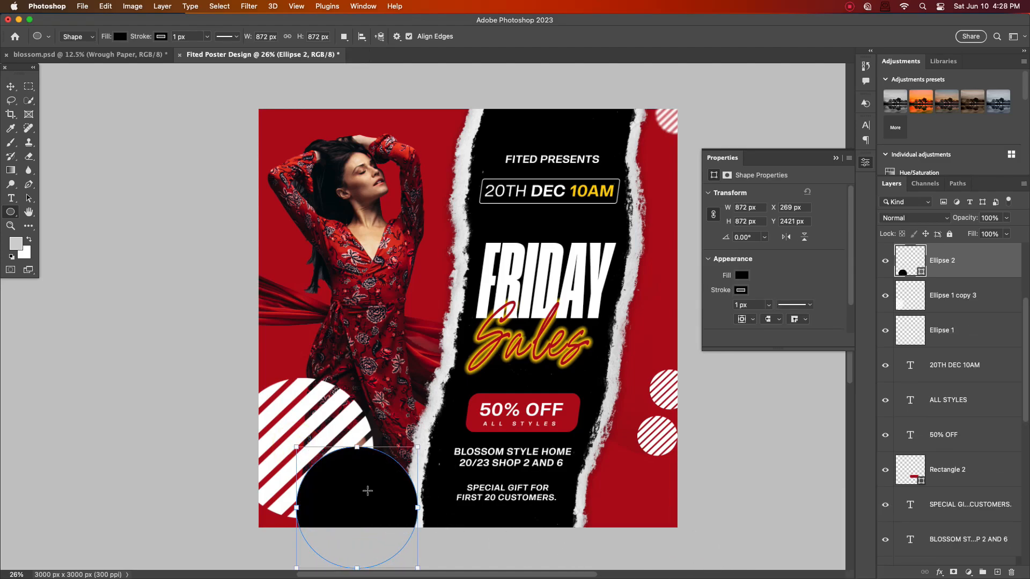
pyautogui.click(10, 87)
pyautogui.moveTo(356, 514); pyautogui.dragTo(294, 476)
# Step: Cut the black circle's area out of the large striped circle to leave an arc, and hide the black circle, Ellipse 2
pyautogui.click(908, 303)
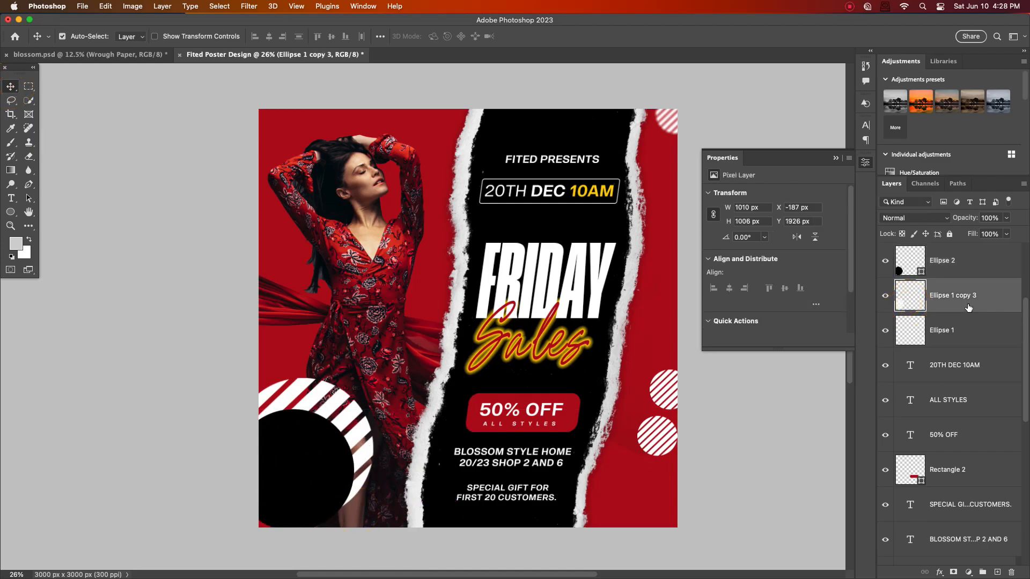
pyautogui.rightClick(890, 305)
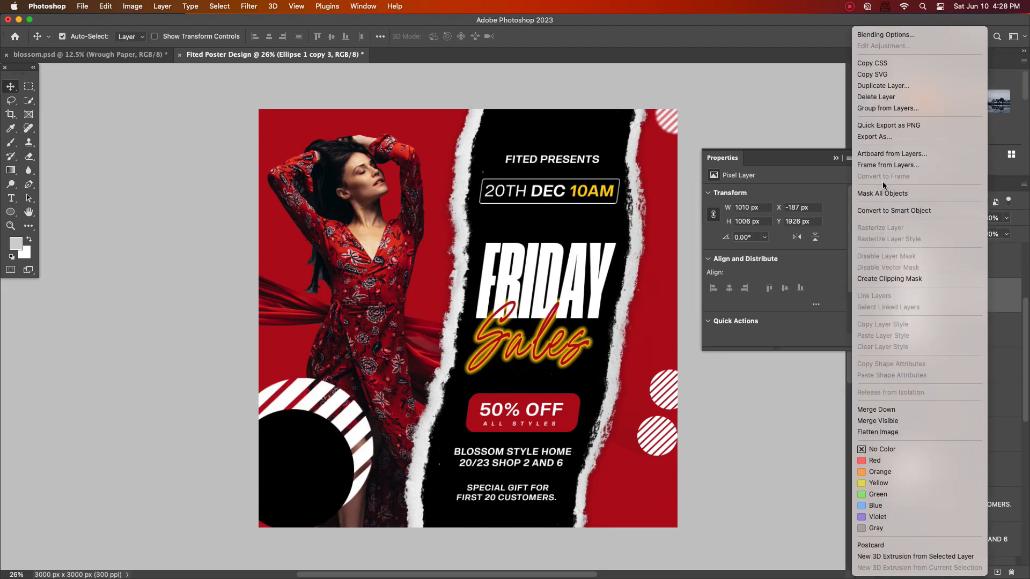
pyautogui.click(1006, 299)
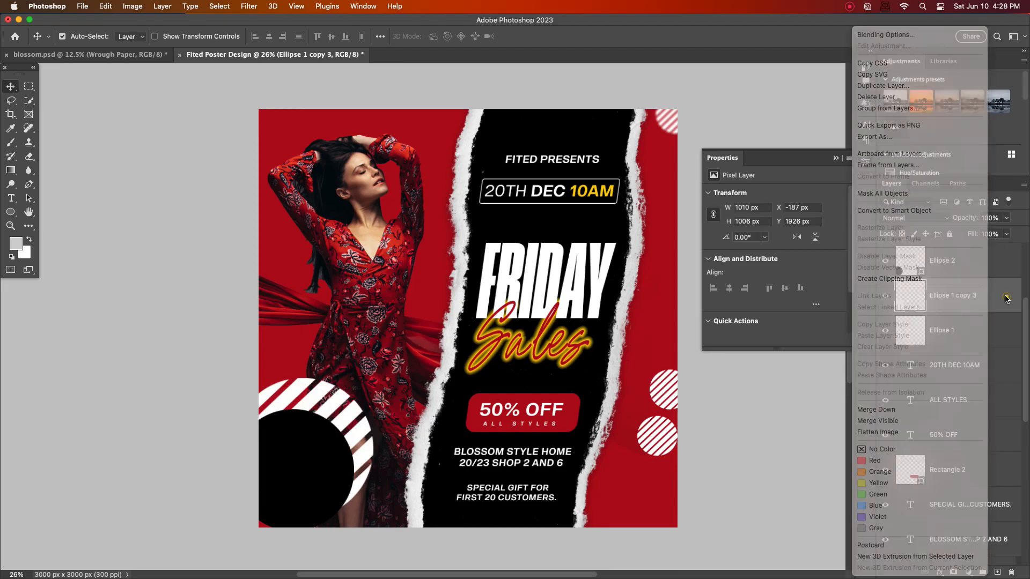
pyautogui.click(910, 272)
pyautogui.keyDown('super'); pyautogui.click(907, 261); pyautogui.keyUp('super')
pyautogui.click(949, 300)
pyautogui.click(105, 6)
pyautogui.click(125, 70)
pyautogui.click(885, 260)
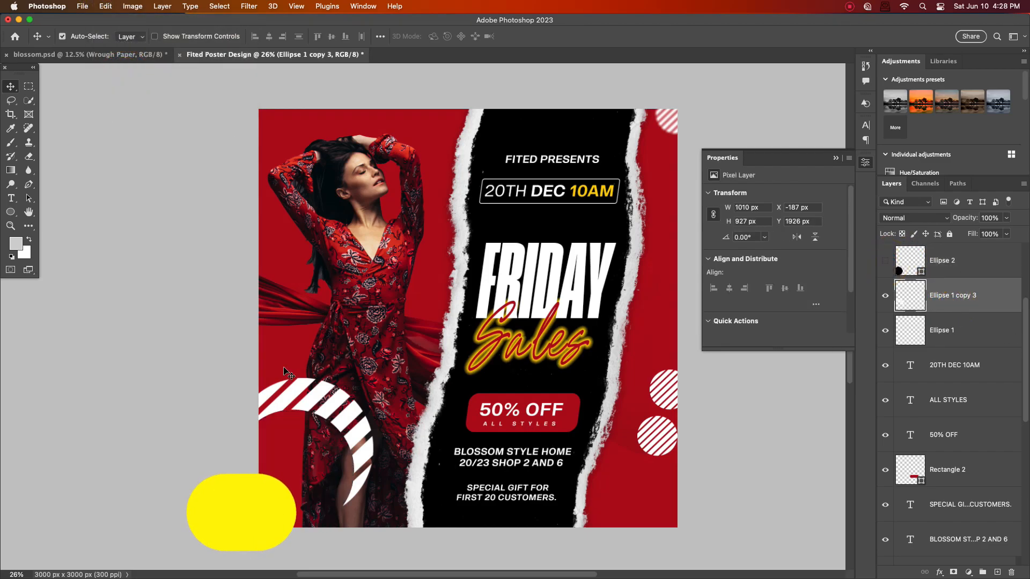
# Step: Move the striped arc down to about X -236 px, Y 2153 px and apply a Gaussian Blur with a 26.1 pixel radius
pyautogui.moveTo(310, 402); pyautogui.dragTo(303, 433)
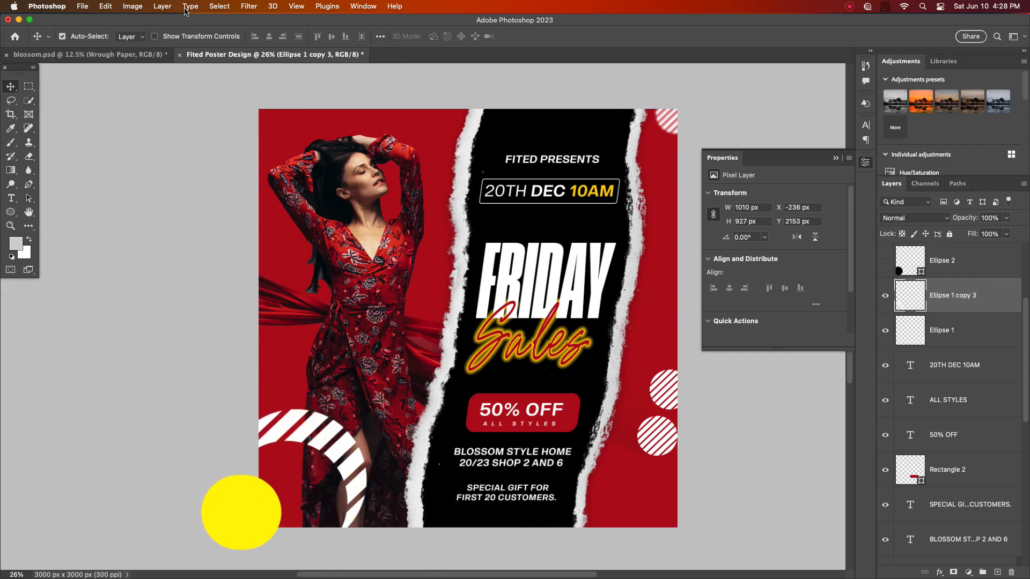
pyautogui.click(250, 10)
pyautogui.moveTo(321, 130)
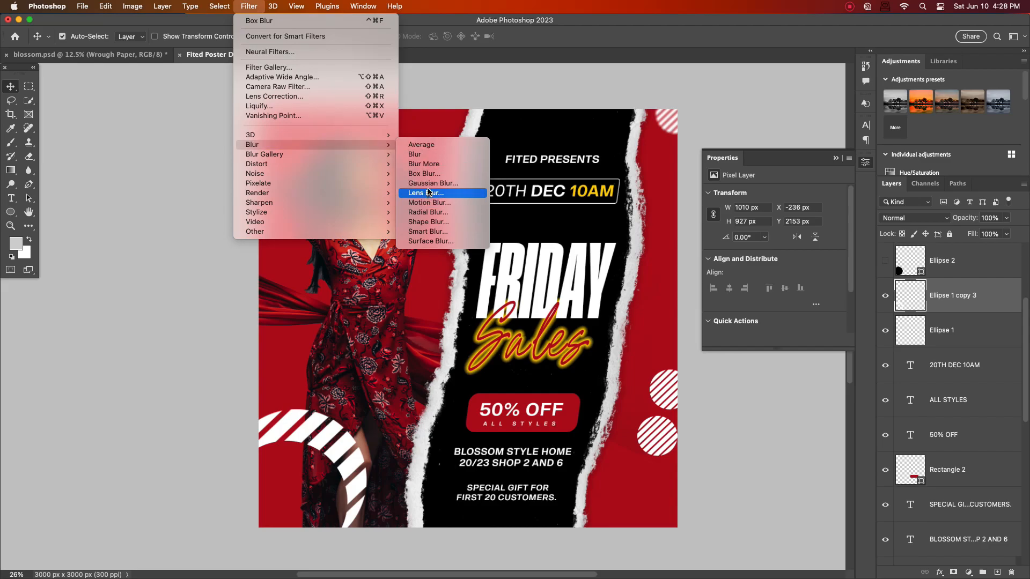
pyautogui.click(429, 185)
pyautogui.moveTo(456, 293); pyautogui.dragTo(485, 293)
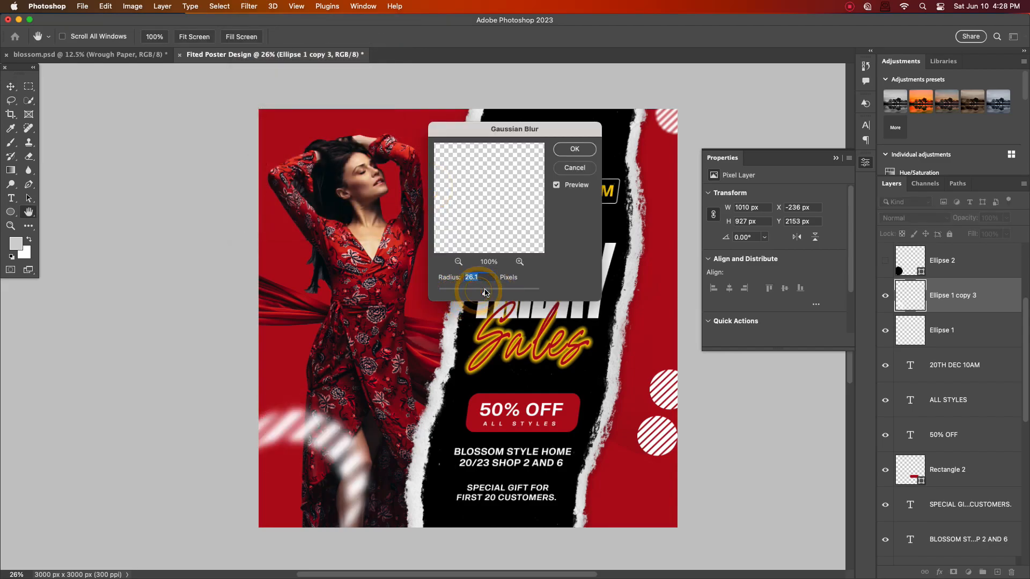
pyautogui.click(572, 150)
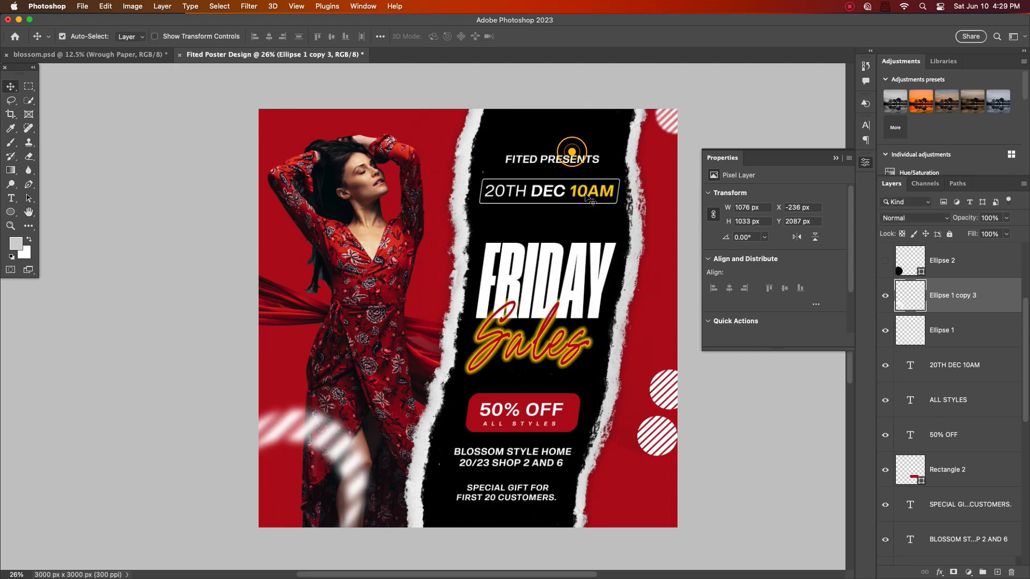
pyautogui.click(832, 159)
# Step: Group the layers from Rectangle 1 down to Ellipse 1 and name the group Elements
pyautogui.scroll(-3, 659, 258)
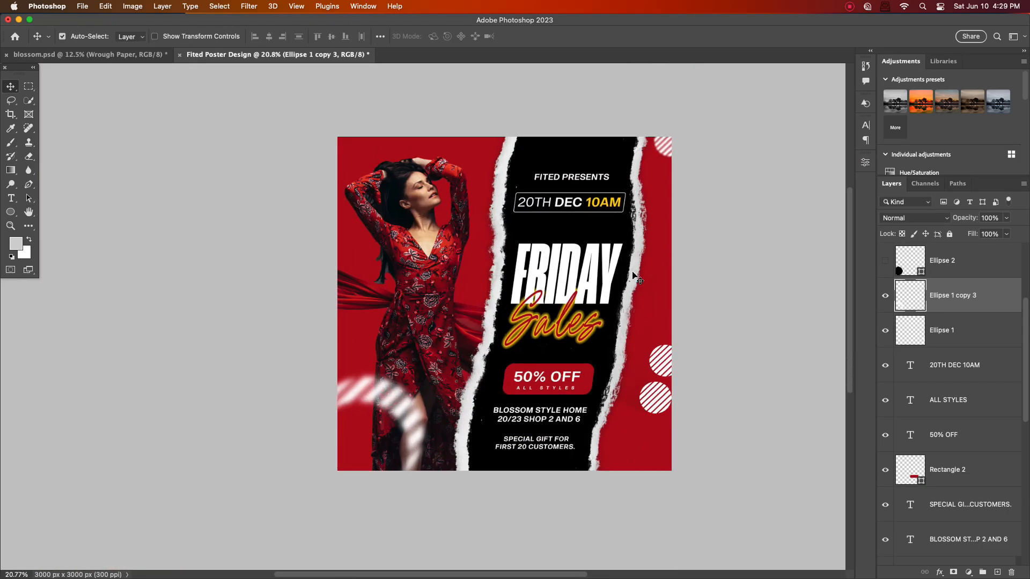
pyautogui.scroll(2, 643, 292)
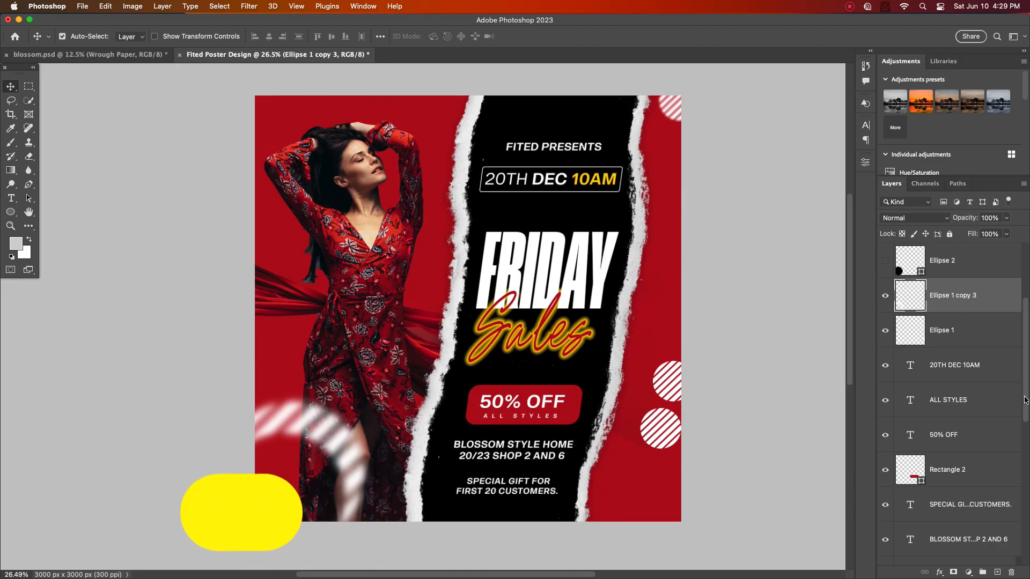
pyautogui.scroll(3, 954, 376)
pyautogui.click(966, 471)
pyautogui.keyDown('shift'); pyautogui.click(972, 260); pyautogui.keyUp('shift')
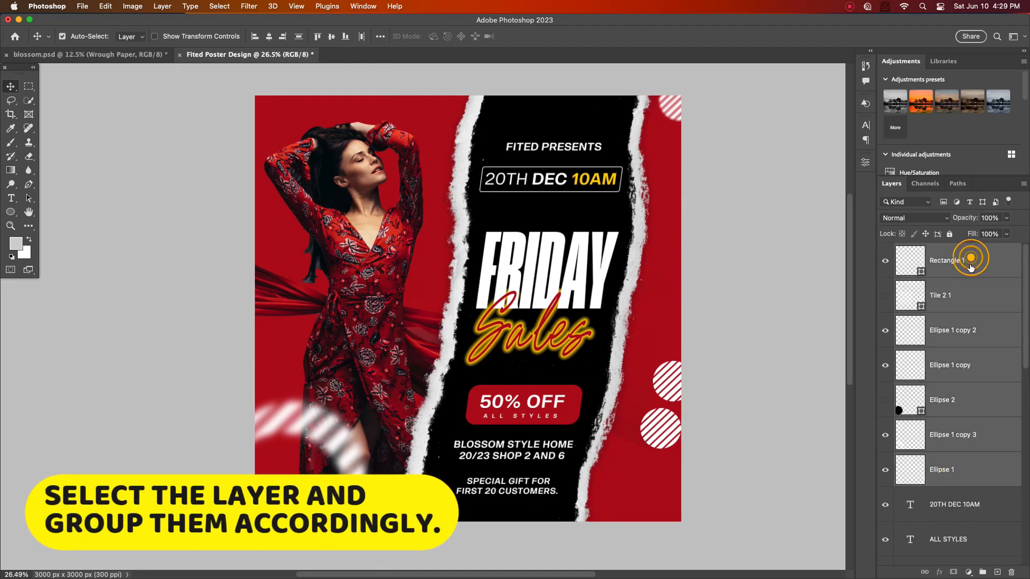
pyautogui.click(981, 572)
pyautogui.doubleClick(926, 250)
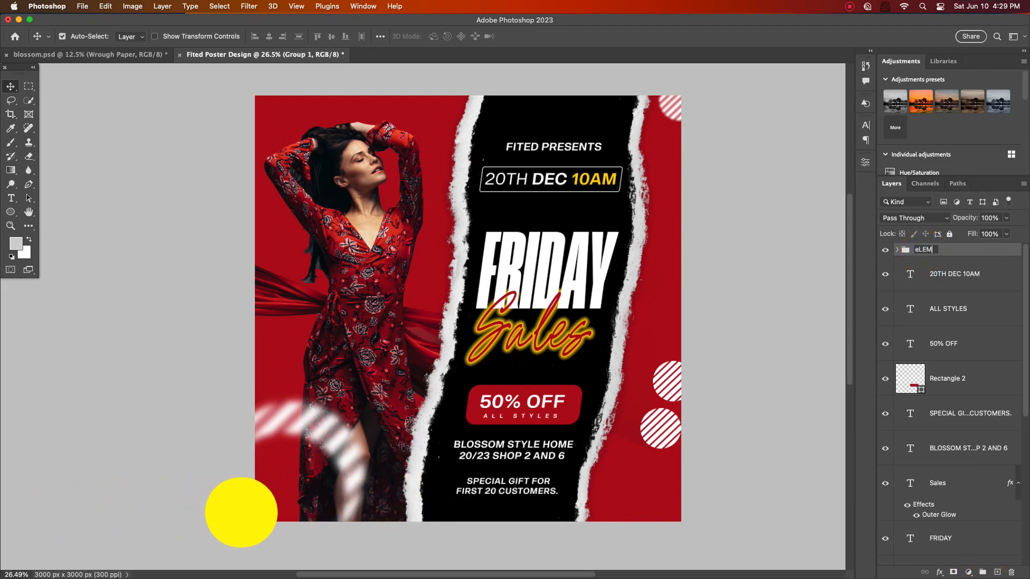
pyautogui.write('Elements')
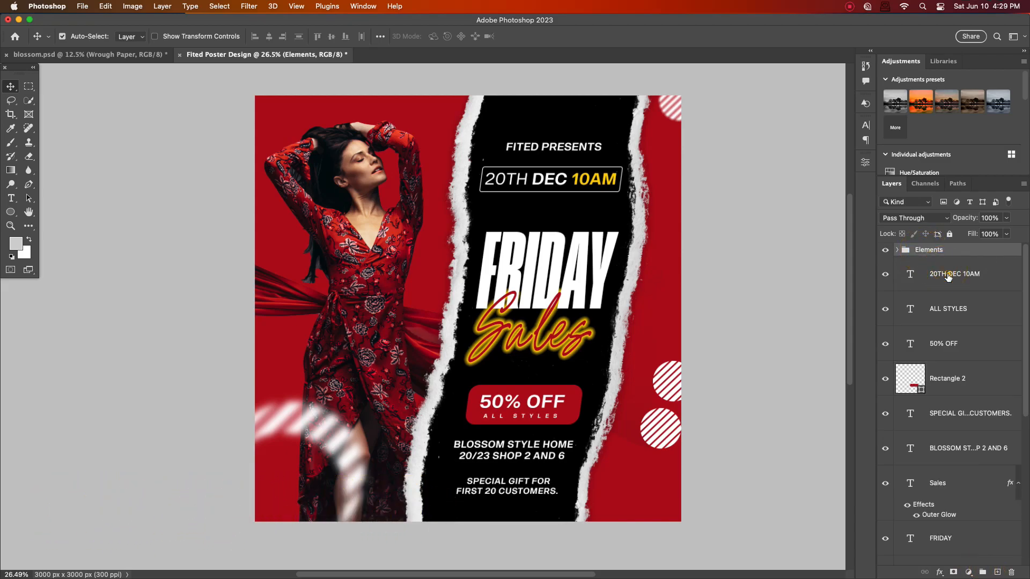
# Step: Group the layers from 20TH DEC 10AM down to Wrough Paper and name the group Text
pyautogui.click(948, 276)
pyautogui.scroll(-5, 954, 375)
pyautogui.keyDown('shift'); pyautogui.click(969, 465); pyautogui.keyUp('shift')
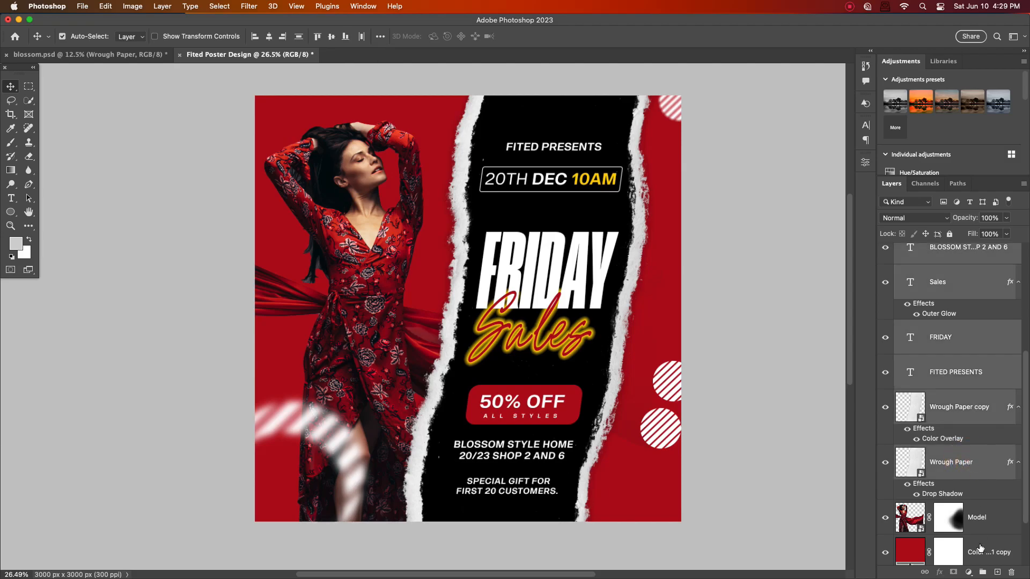
pyautogui.click(982, 571)
pyautogui.doubleClick(926, 263)
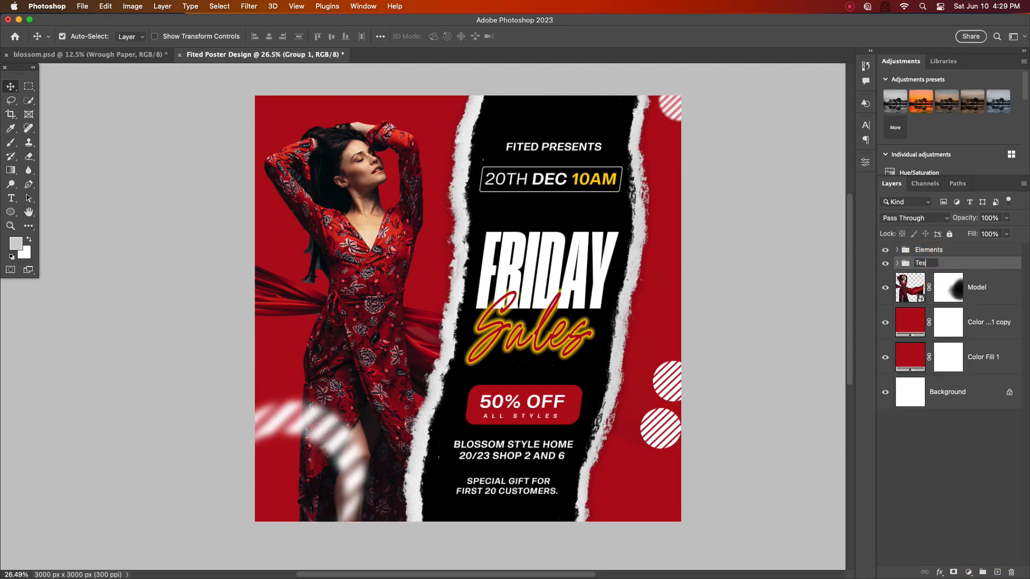
# Step: Group the Model layer and the two red color fill layers, and name the group Design
pyautogui.click(992, 291)
pyautogui.keyDown('shift'); pyautogui.click(993, 358); pyautogui.keyUp('shift')
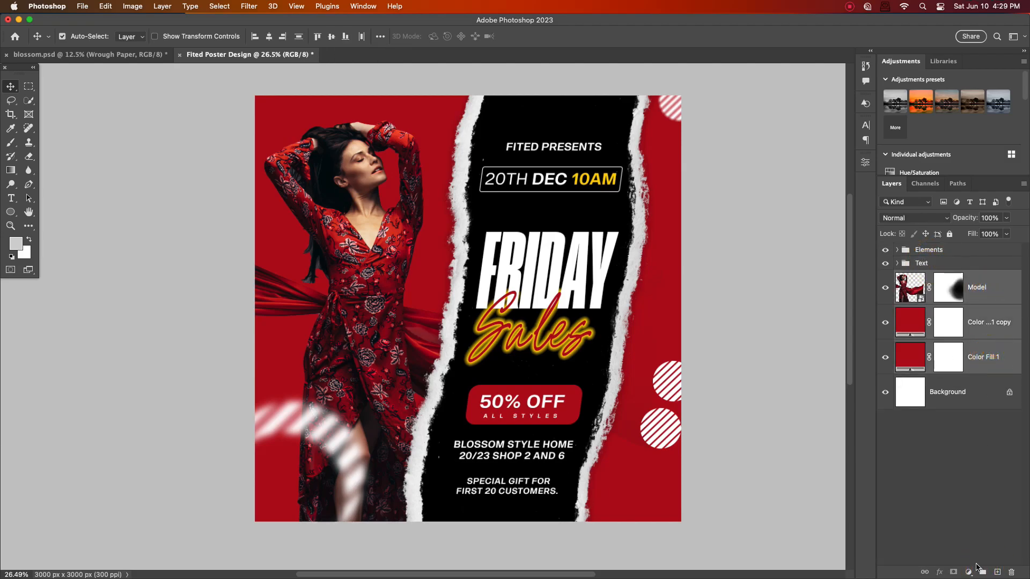
pyautogui.click(982, 571)
pyautogui.doubleClick(924, 276)
pyautogui.write('Design')
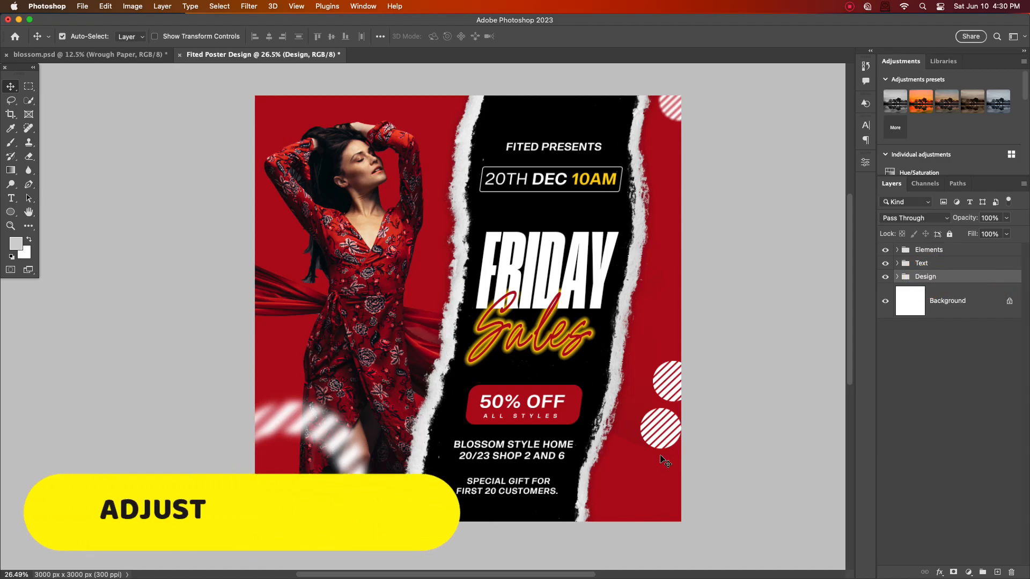
# Step: Move the two small striped circles at the poster's right edge further down, keeping one just above the other
pyautogui.scroll(2, 660, 434)
pyautogui.click(664, 435)
pyautogui.moveTo(663, 436); pyautogui.dragTo(664, 483)
pyautogui.moveTo(670, 373); pyautogui.dragTo(674, 446)
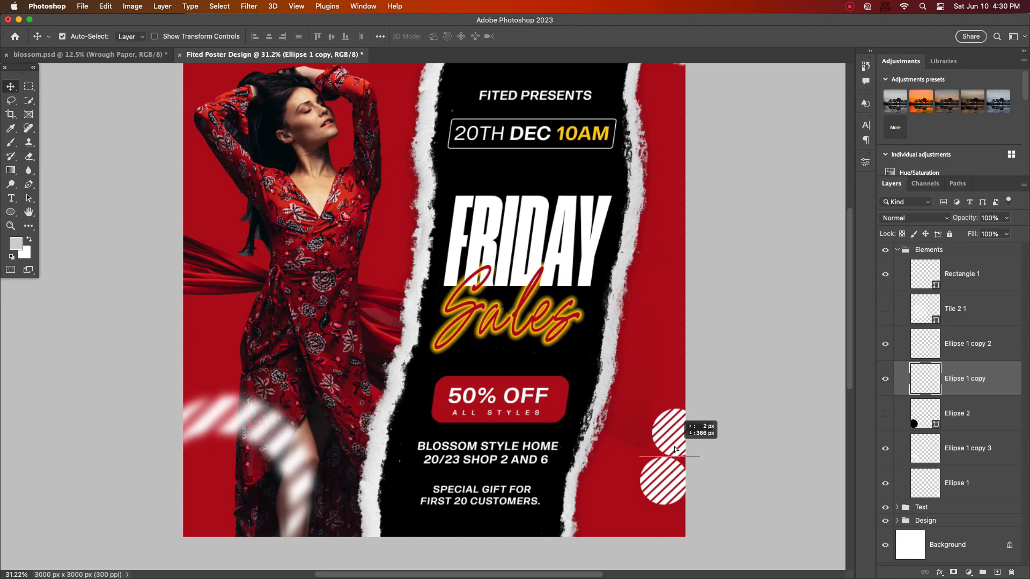
# Step: Try a strong Gaussian Blur on the striped circle in the poster's upper-right corner, and undo it
pyautogui.scroll(-3, 674, 446)
pyautogui.scroll(4, 670, 412)
pyautogui.scroll(-5, 669, 413)
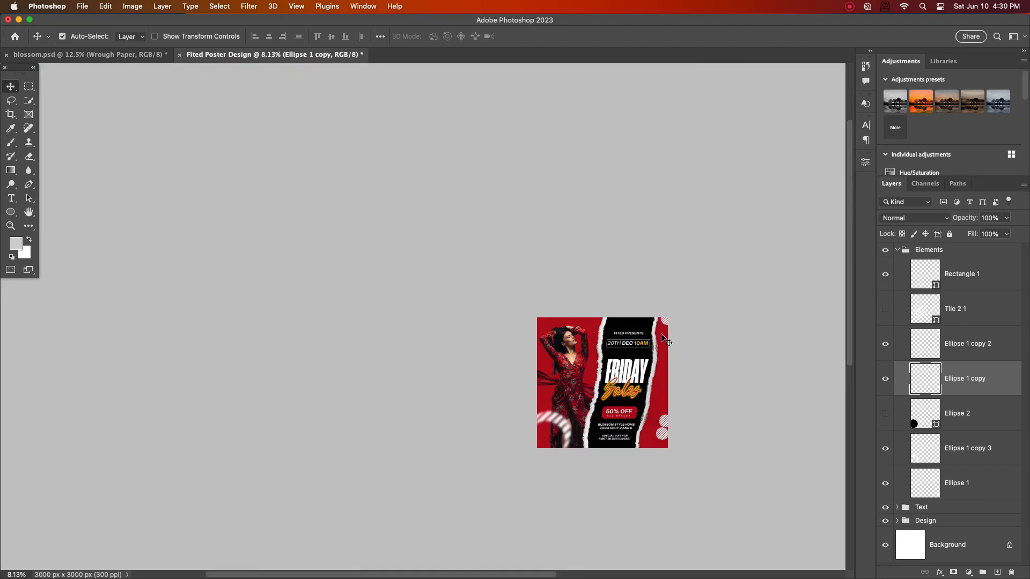
pyautogui.scroll(6, 667, 326)
pyautogui.click(667, 298)
pyautogui.click(249, 6)
pyautogui.moveTo(269, 143)
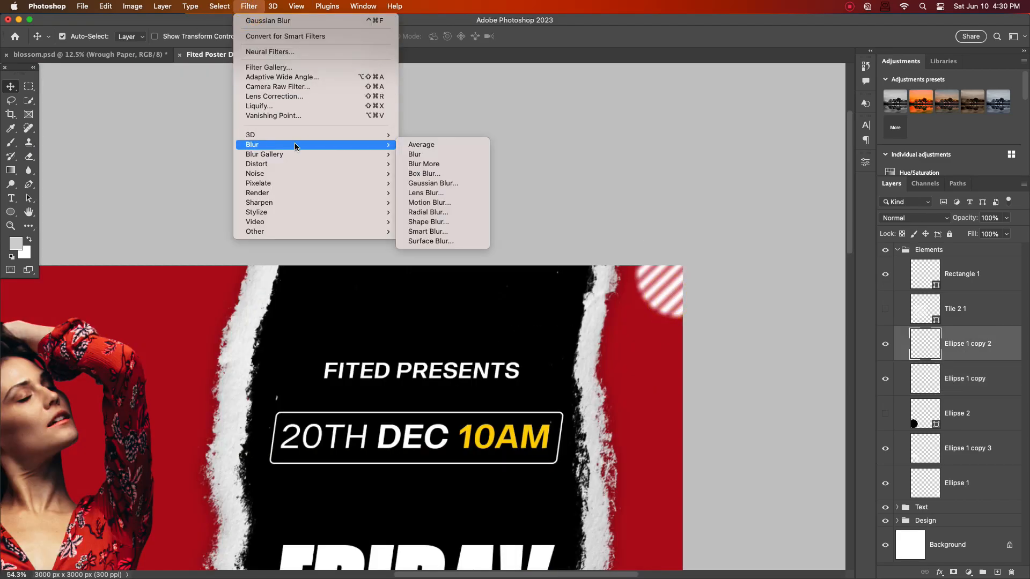
pyautogui.click(424, 185)
pyautogui.moveTo(483, 294); pyautogui.dragTo(464, 294)
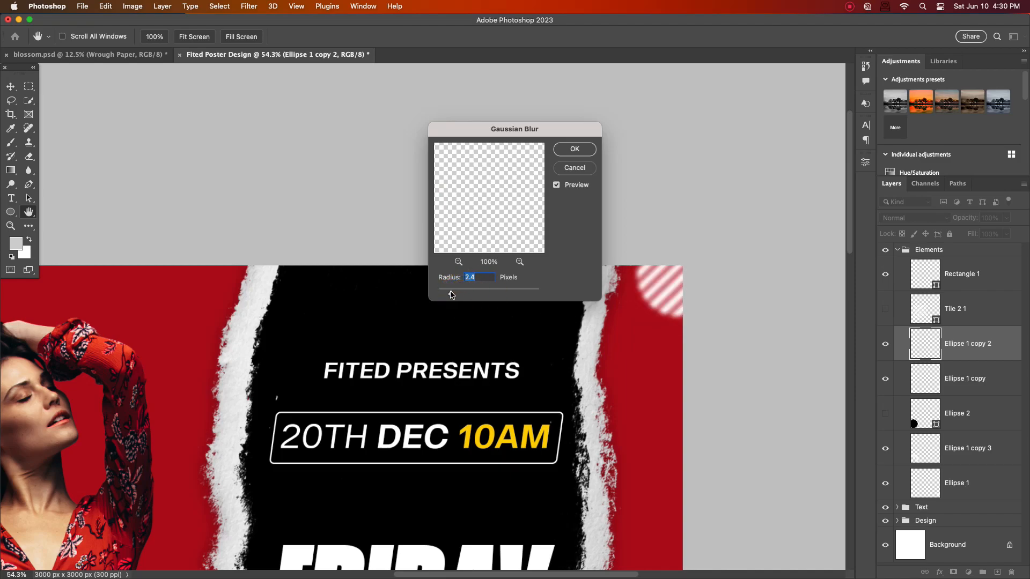
pyautogui.click(574, 149)
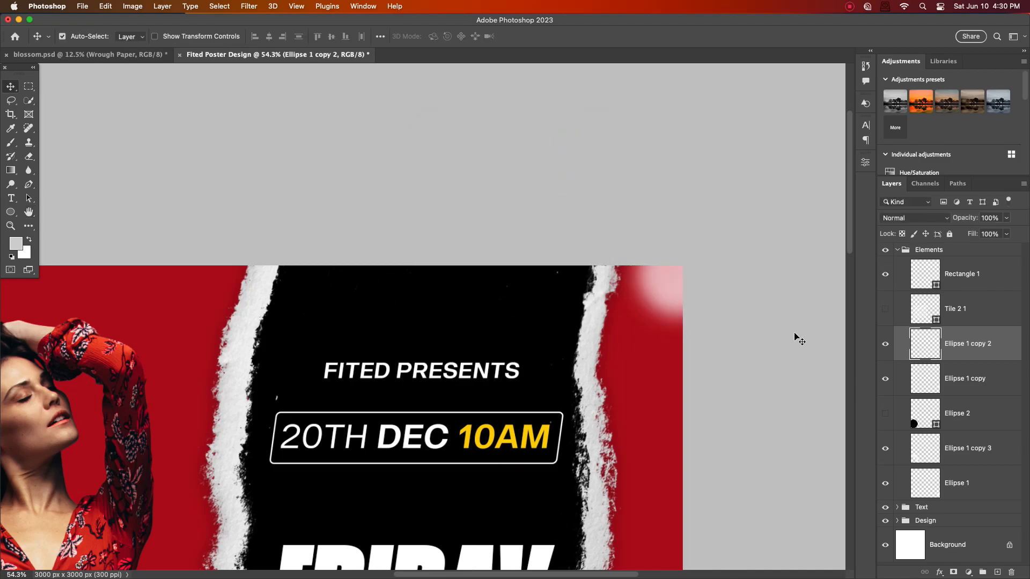
pyautogui.press('super+z')
# Step: Apply a lighter Gaussian Blur to the striped circle in the poster's upper-right corner, keeping its stripes distinguishable
pyautogui.click(249, 6)
pyautogui.moveTo(268, 142)
pyautogui.click(423, 186)
pyautogui.moveTo(485, 294); pyautogui.dragTo(459, 294)
pyautogui.click(574, 149)
# Step: Collapse the Elements layer group and review the whole poster
pyautogui.scroll(-5, 665, 298)
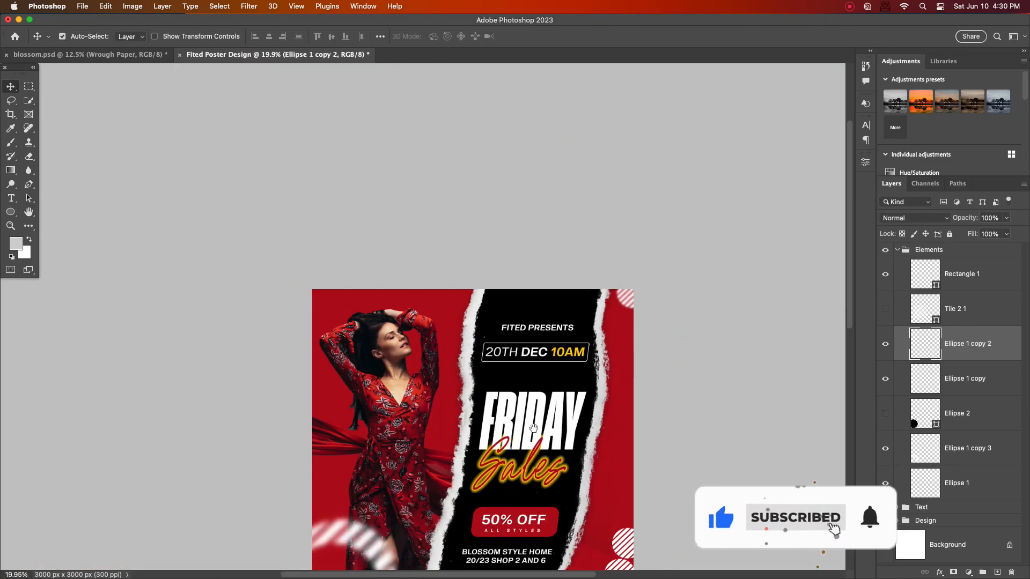
pyautogui.scroll(2, 590, 381)
pyautogui.scroll(1, 569, 337)
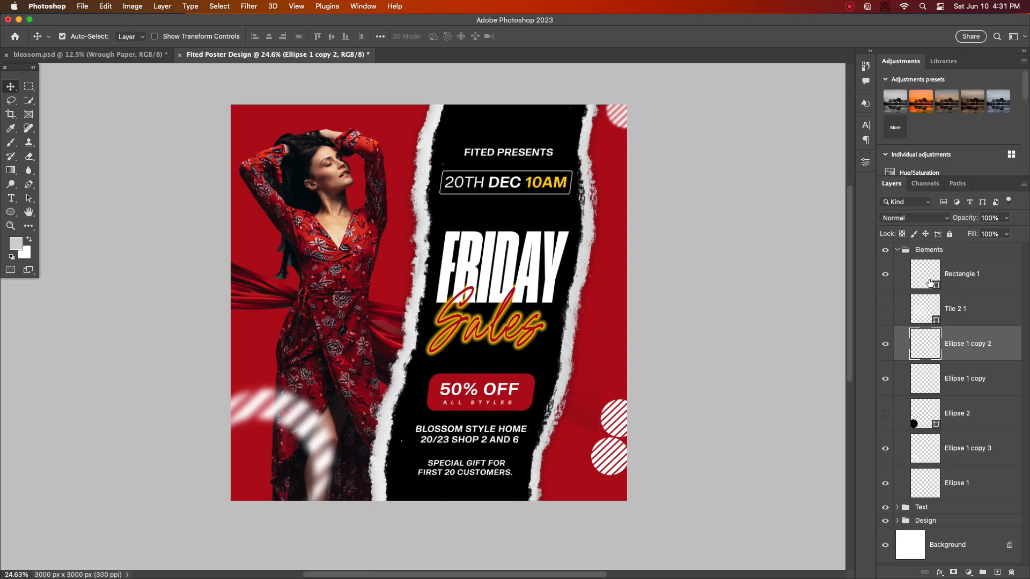
pyautogui.click(895, 248)
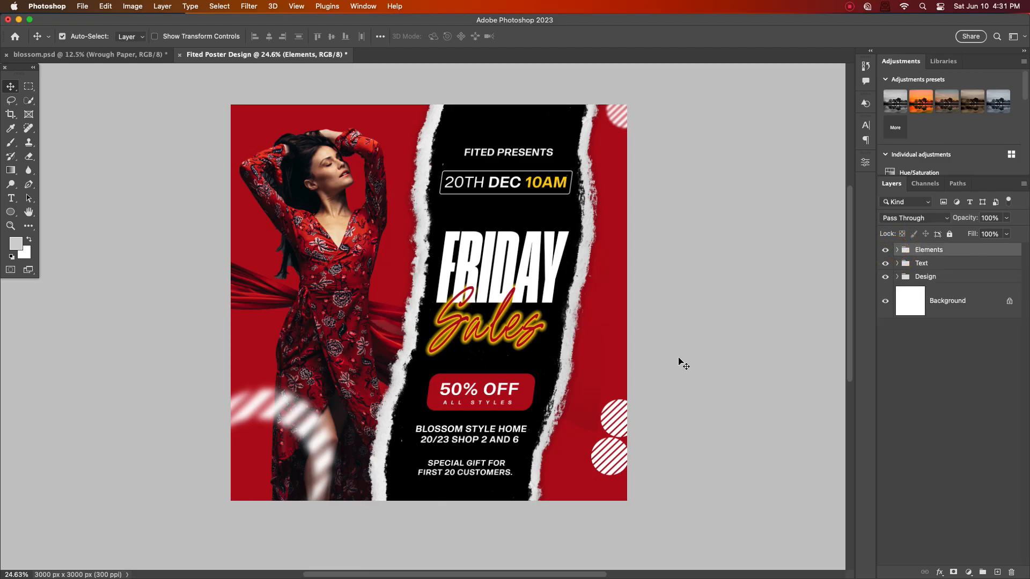
pyautogui.scroll(3, 494, 288)
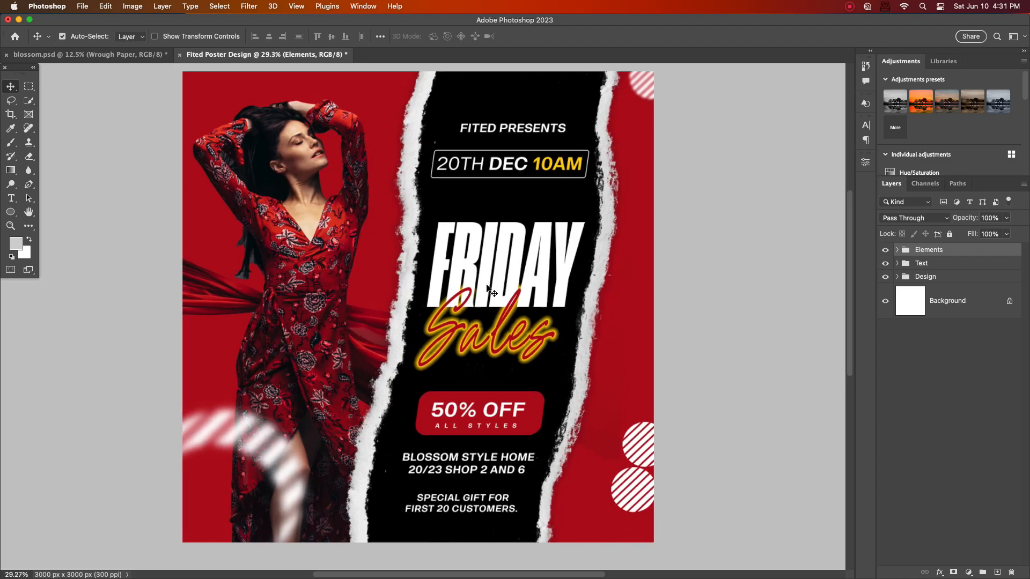